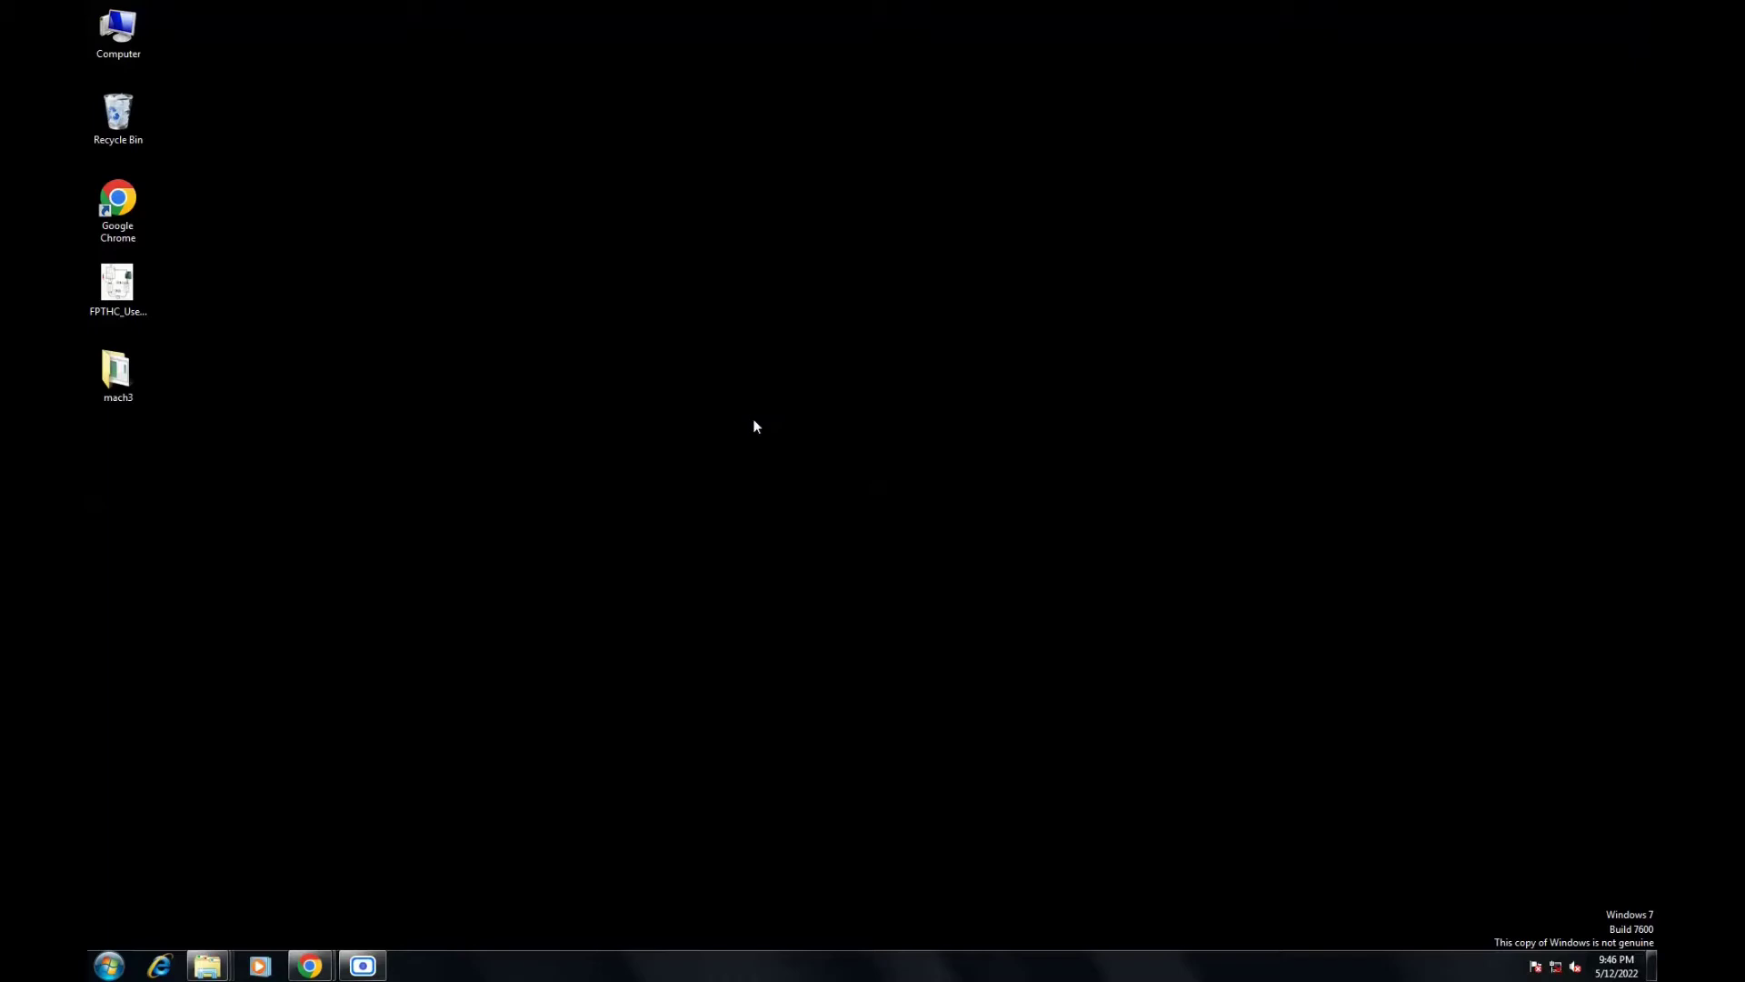
Step: Check the computer's basic system properties from the Computer icon
right_click(130, 29)
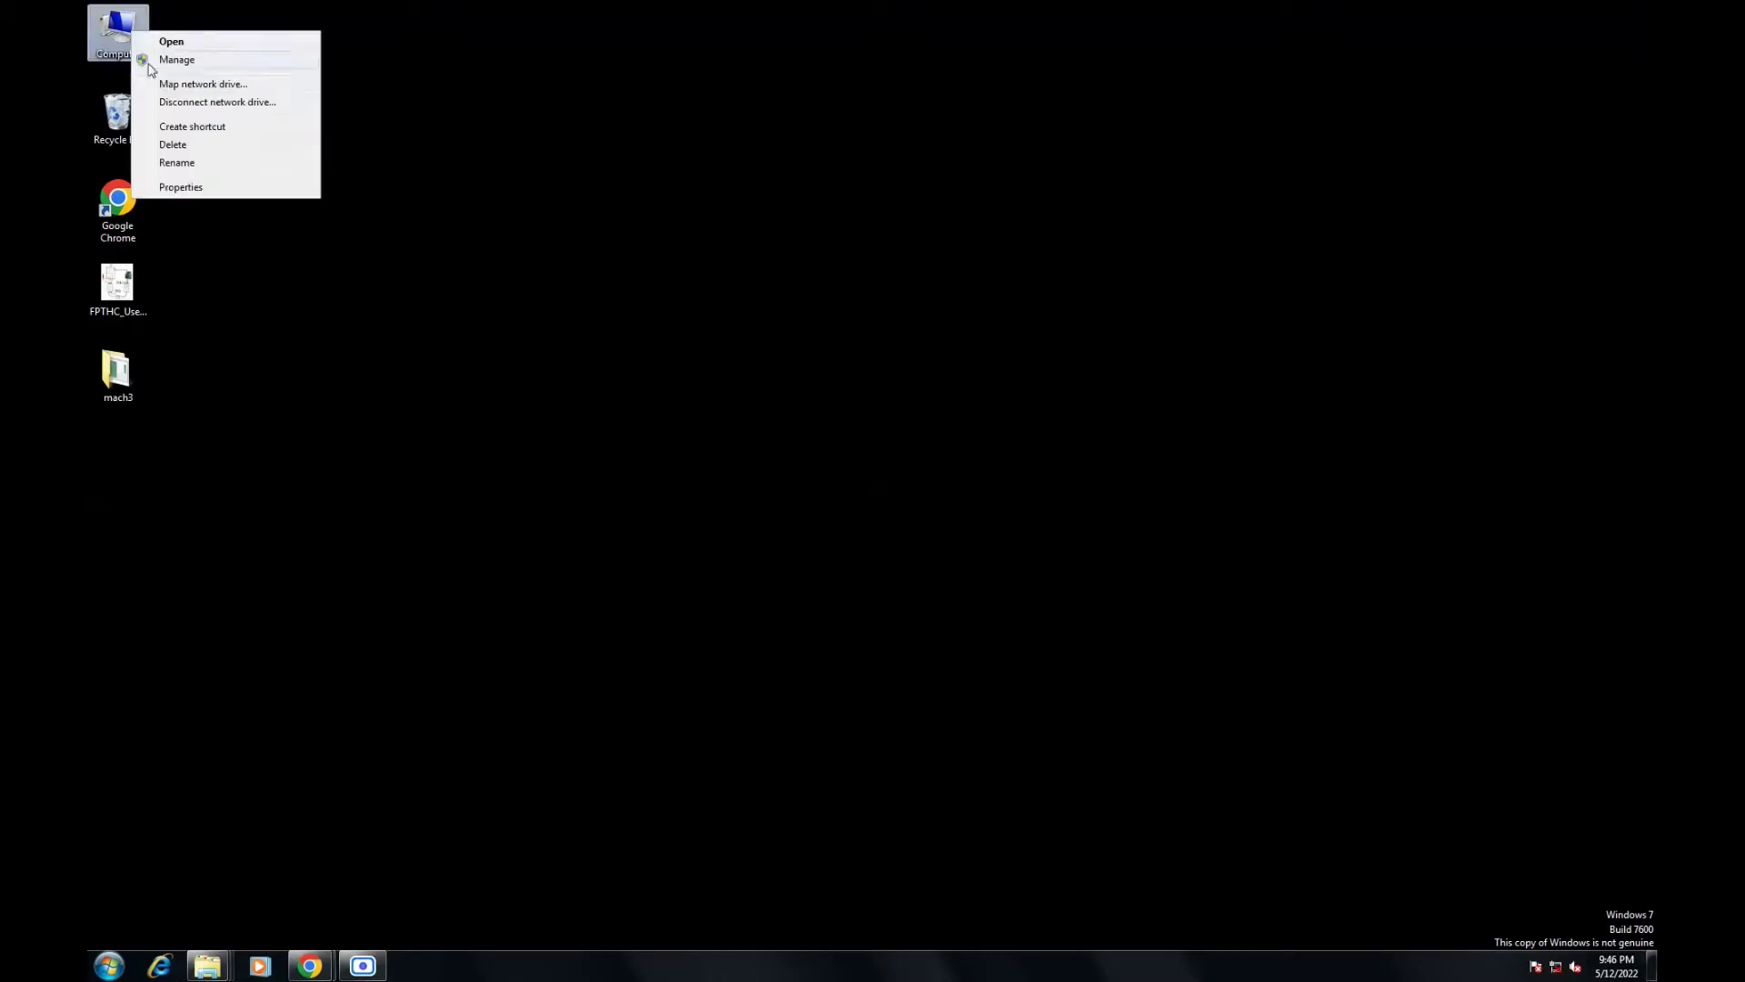
click(174, 188)
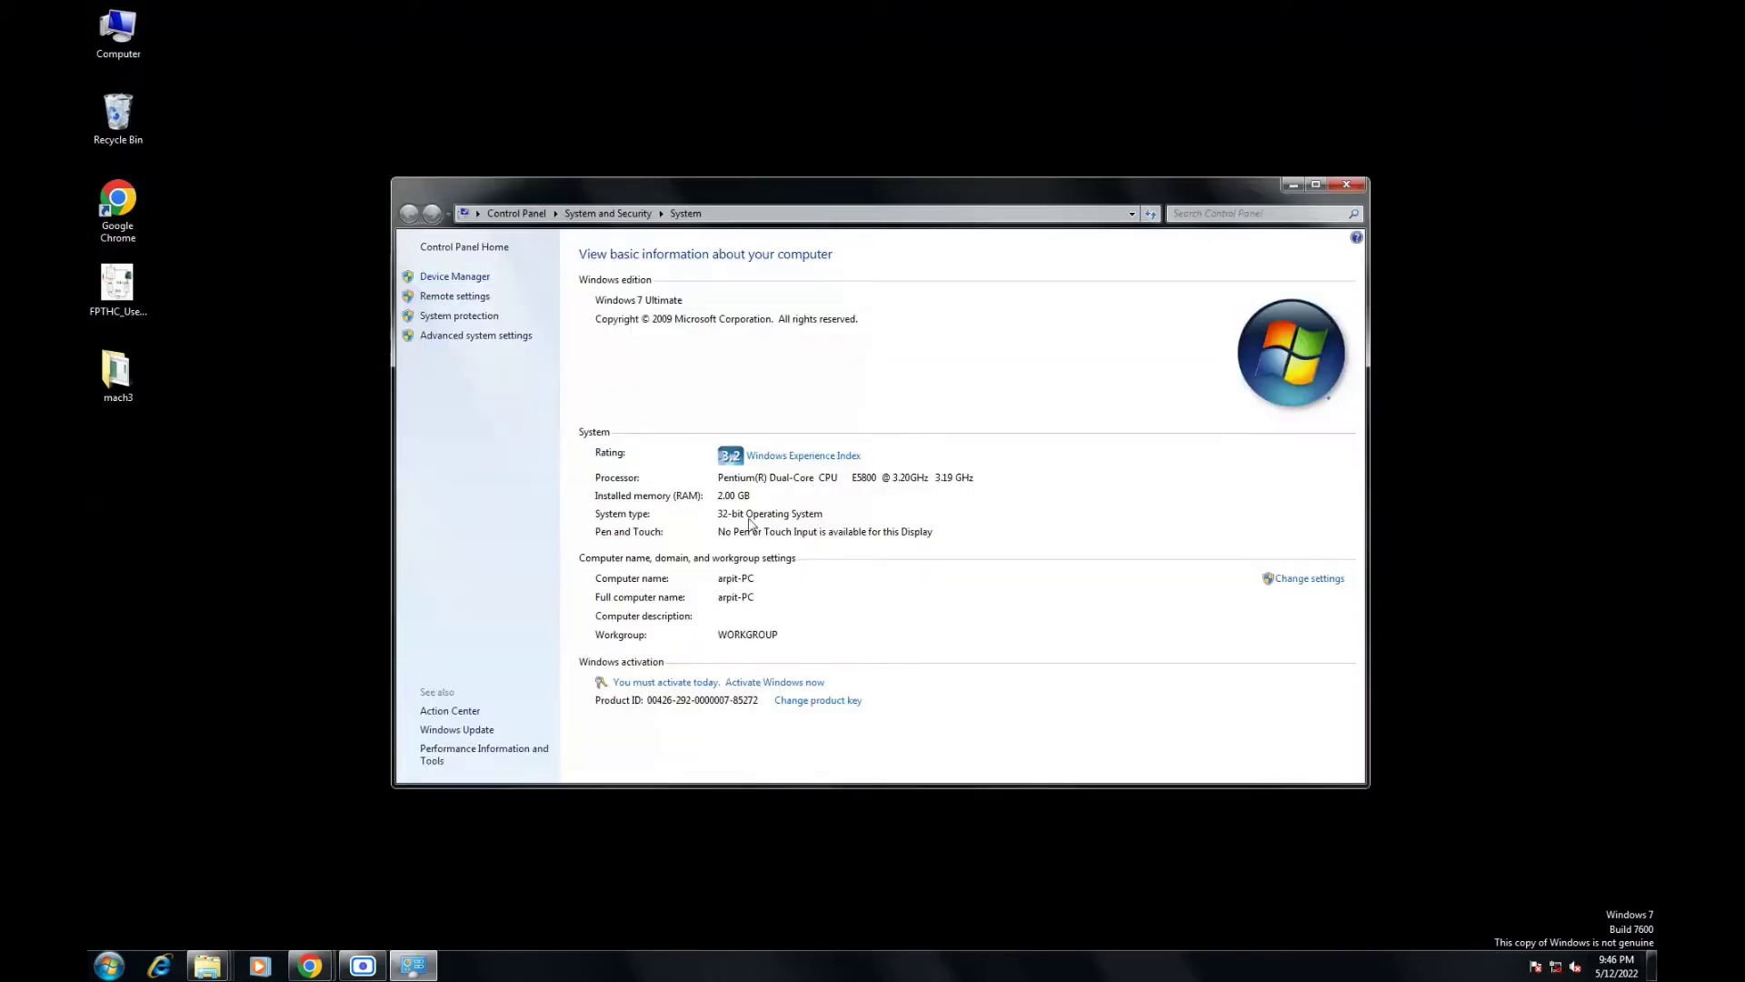
click(1292, 183)
Step: Run Mach3Version3.0 from the mach3 folder, accept the licence, and keep the C:\Mach3 folder
double_click(116, 374)
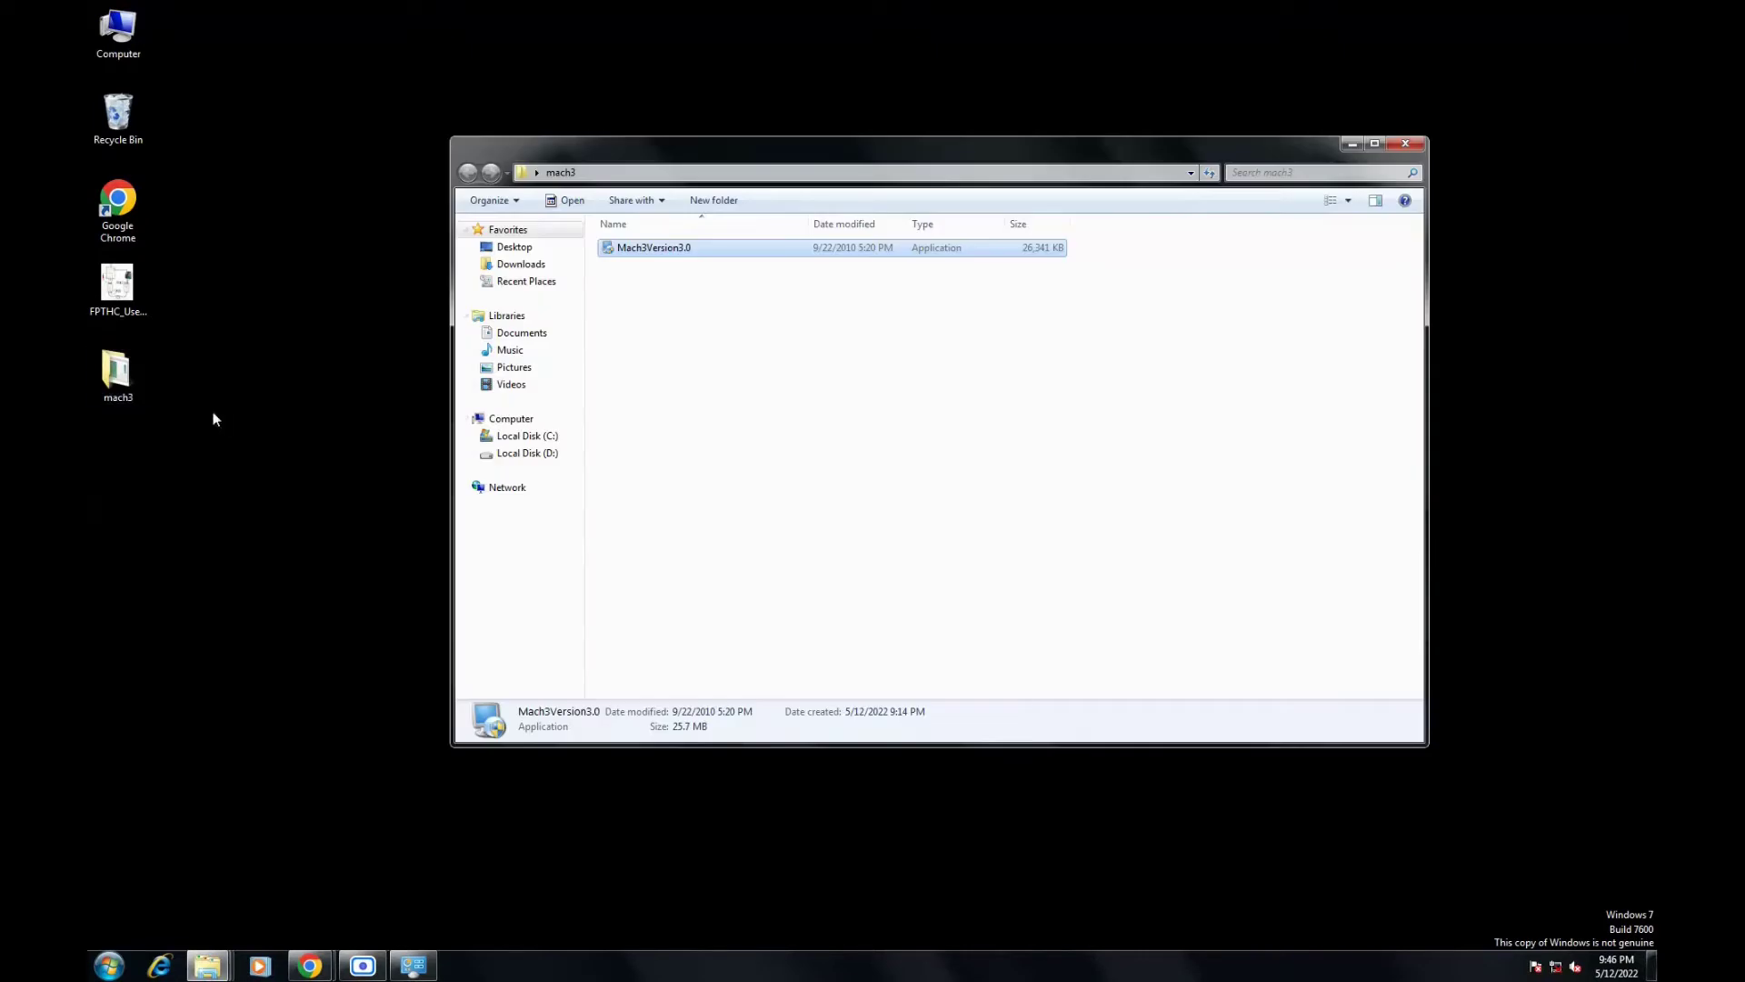
double_click(654, 248)
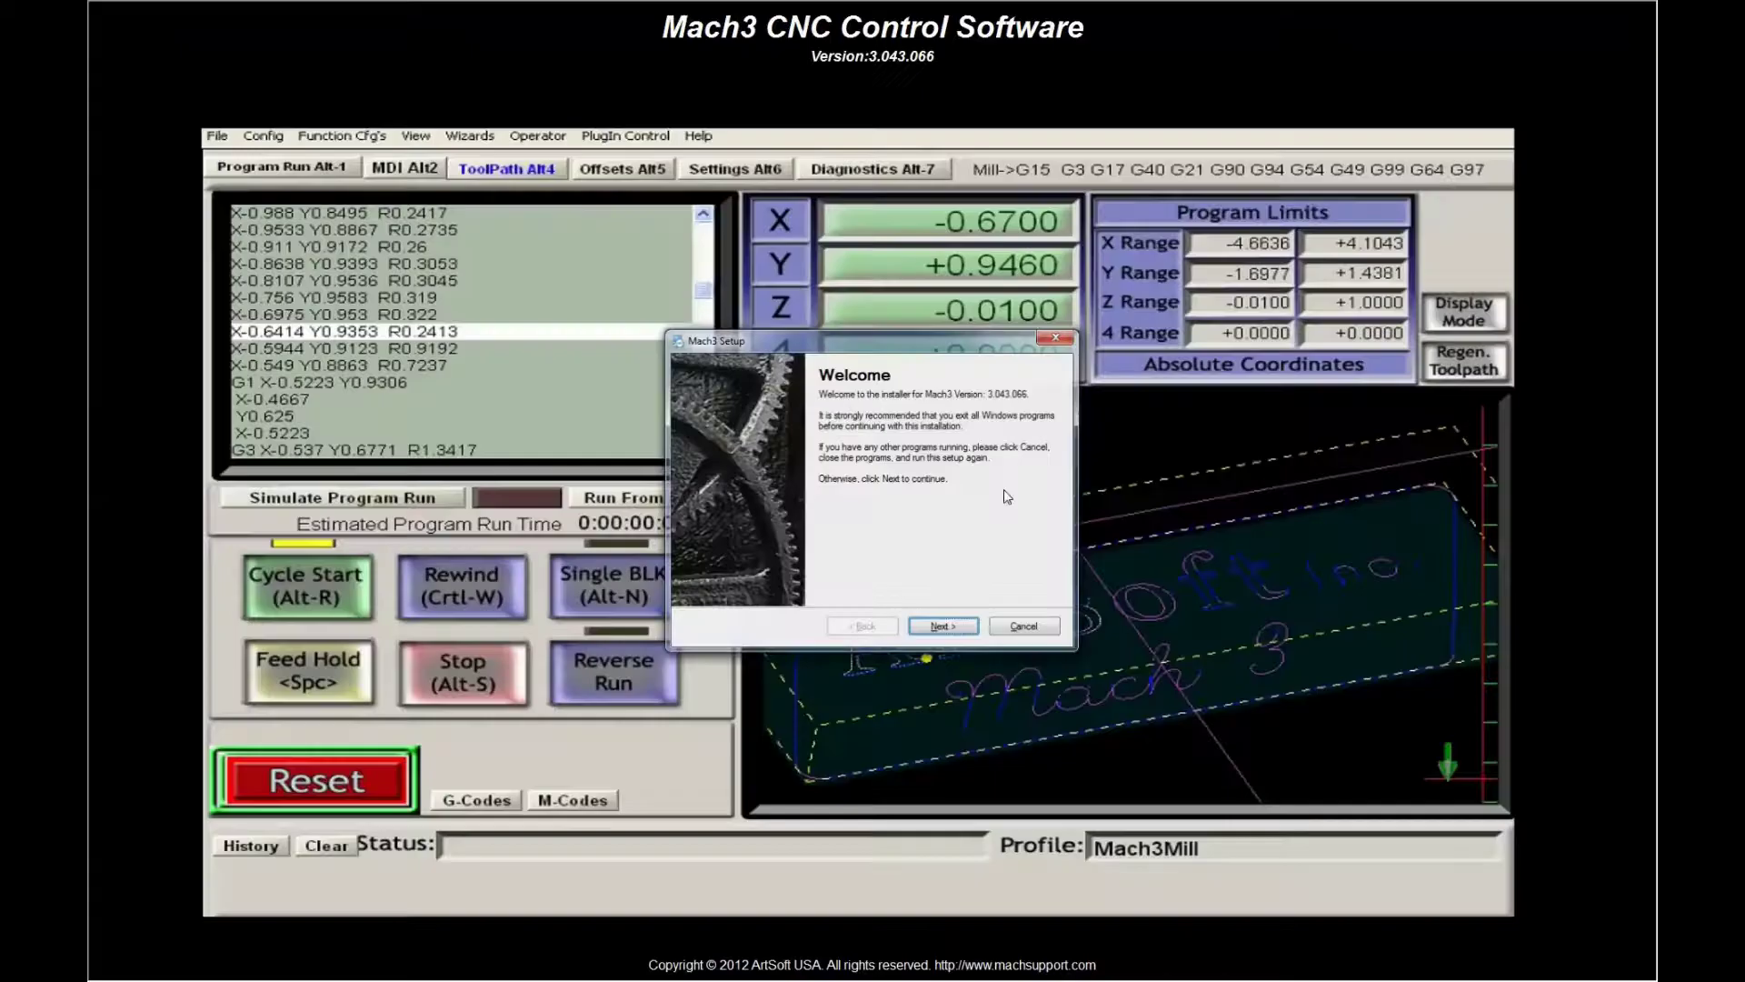
key(Return)
click(818, 575)
click(936, 627)
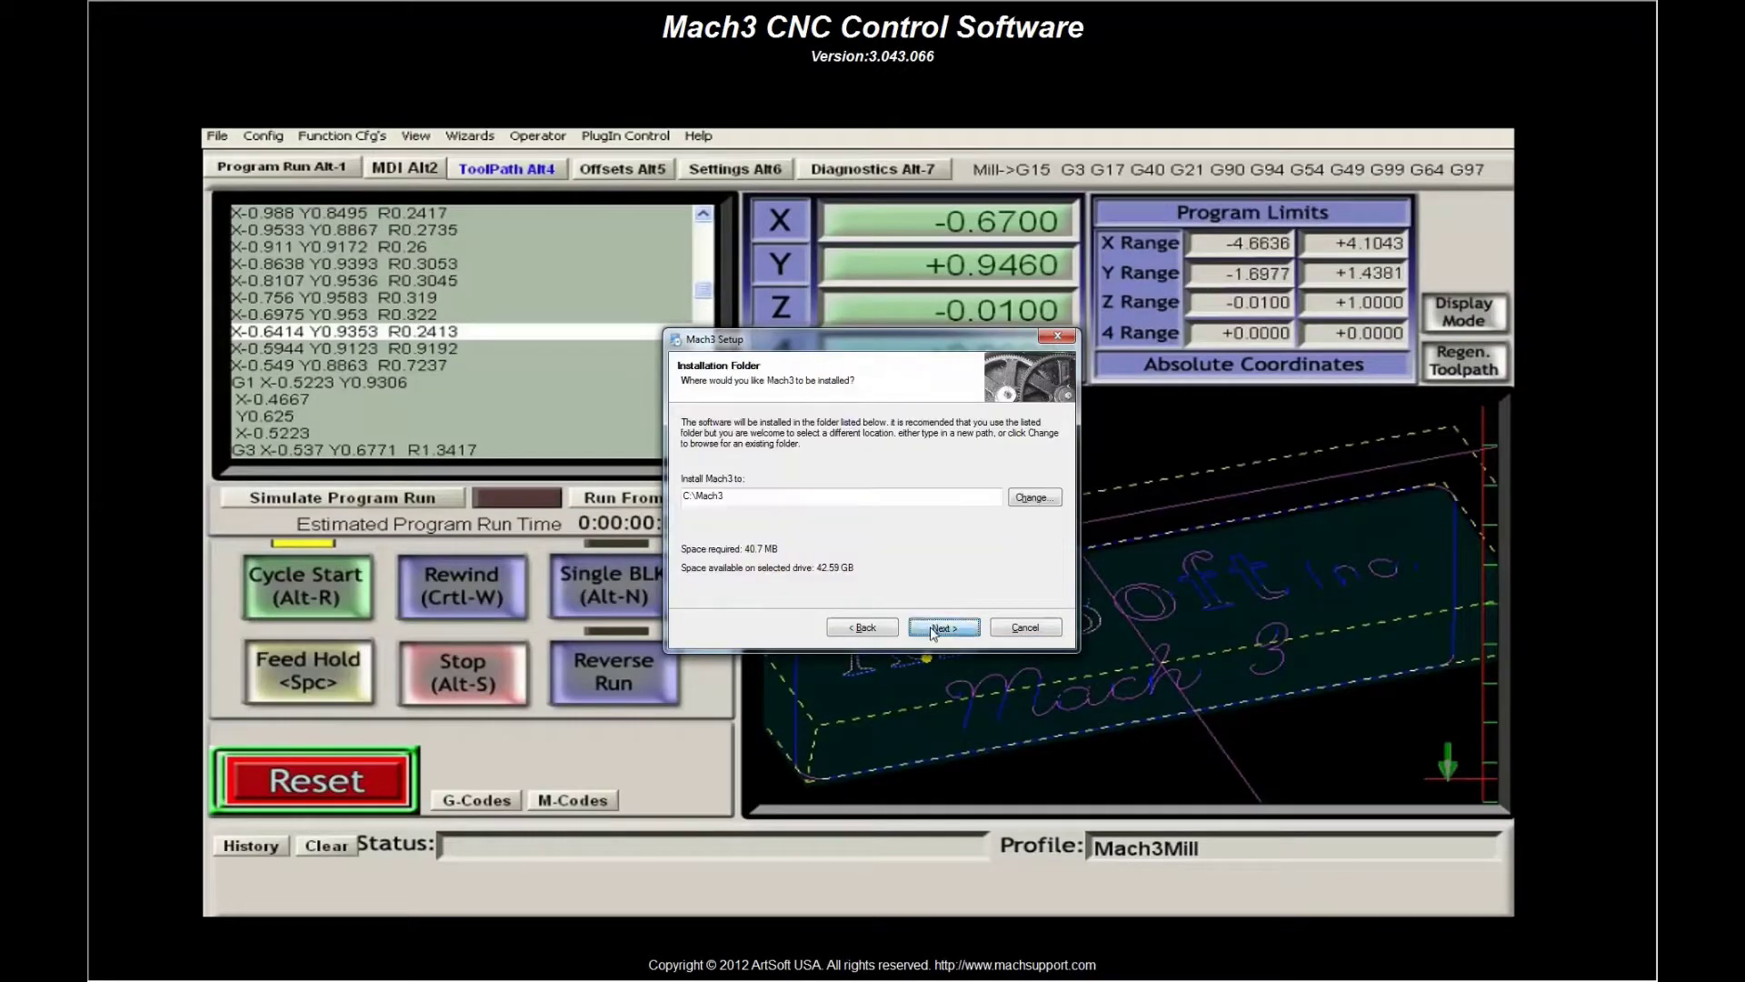
click(936, 627)
click(934, 629)
Step: Finish installing Mach3, including the parallel port driver, and close the mach3 folder
click(932, 628)
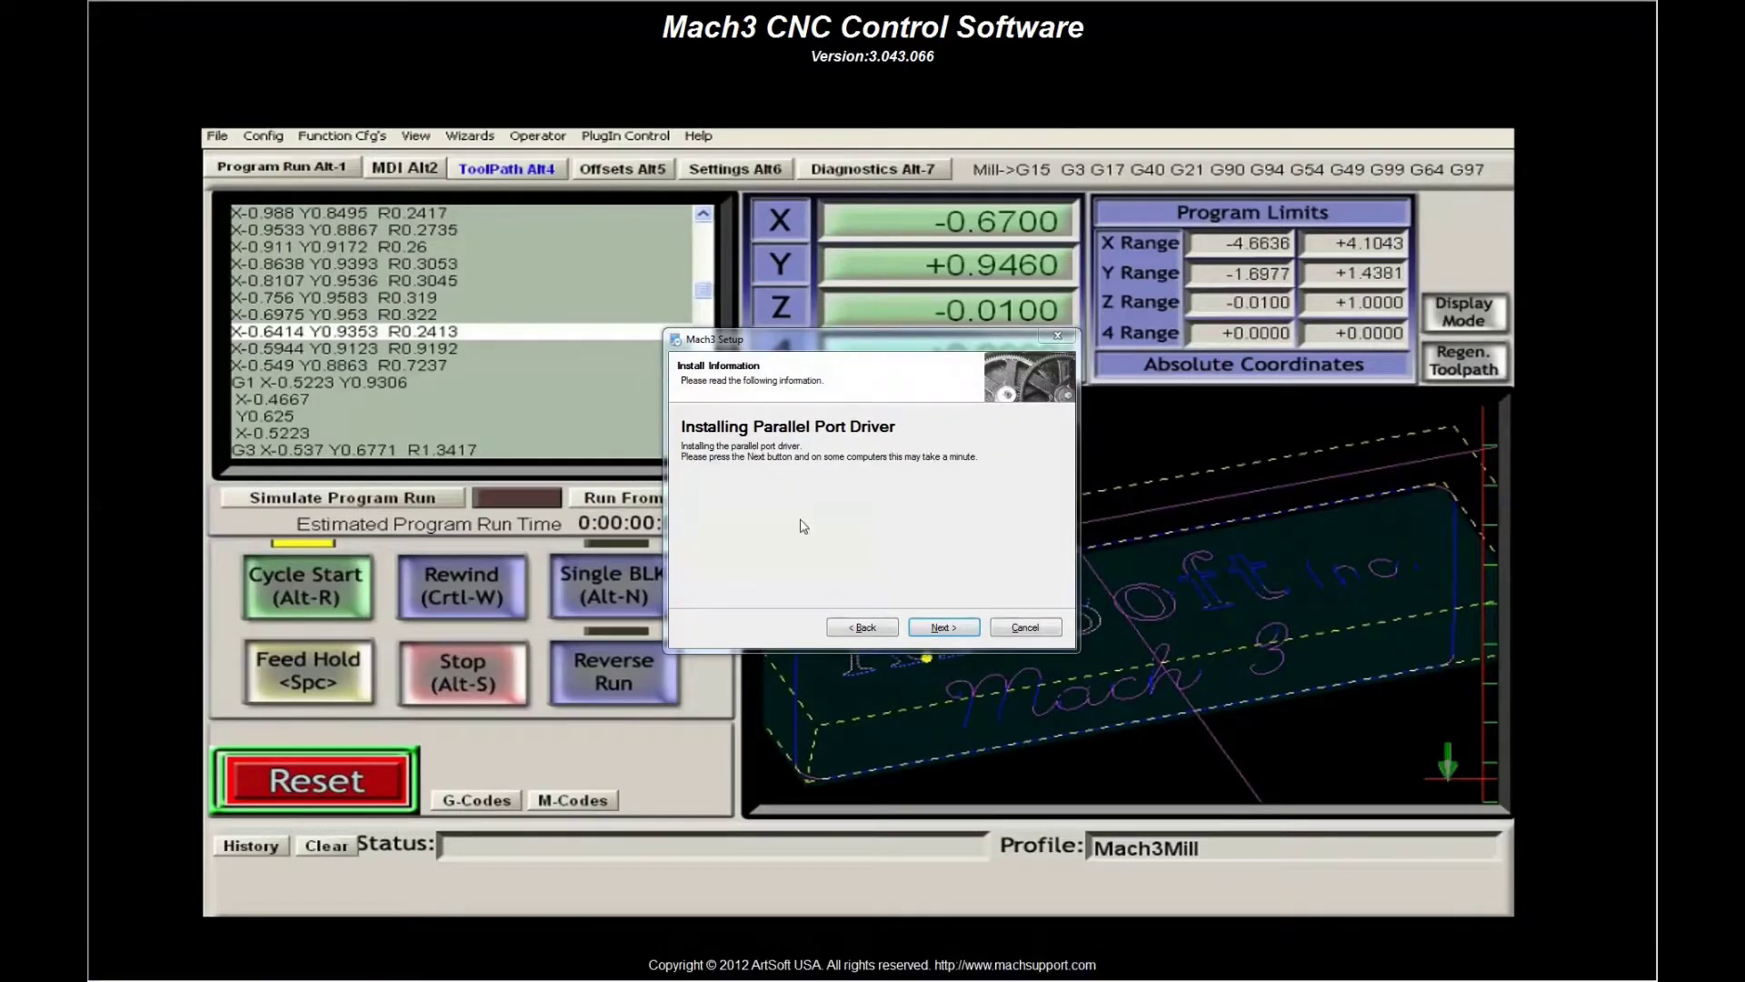
click(945, 629)
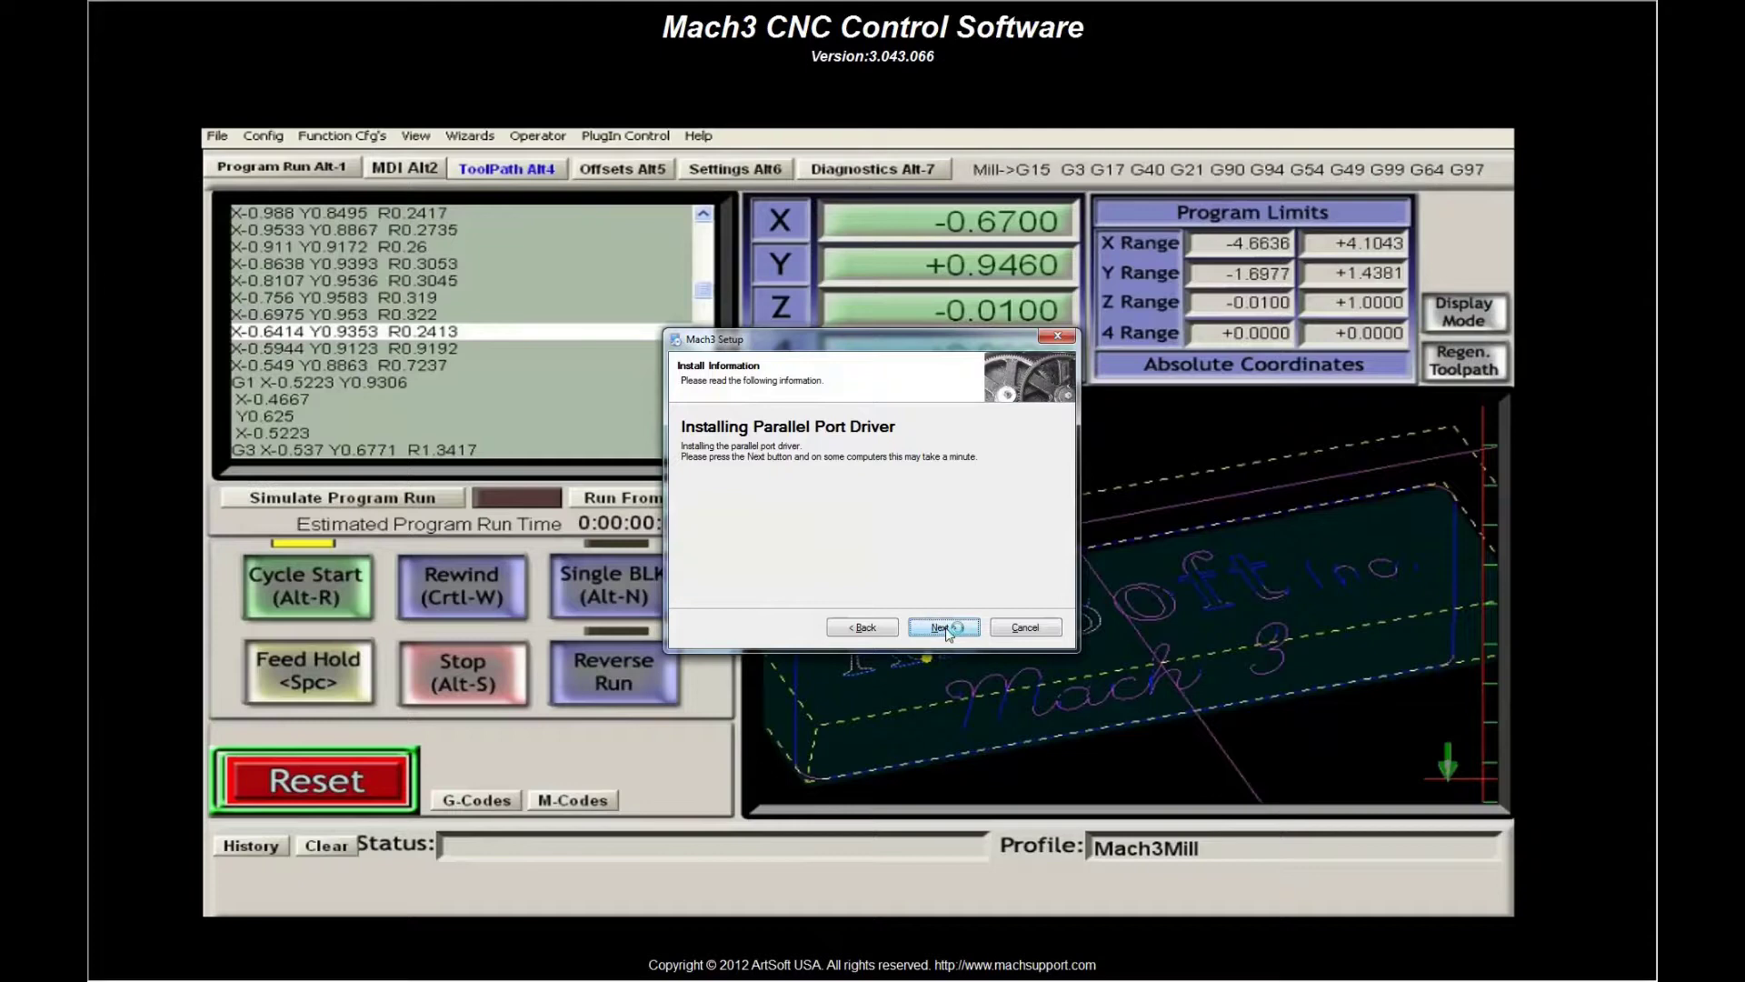
click(943, 627)
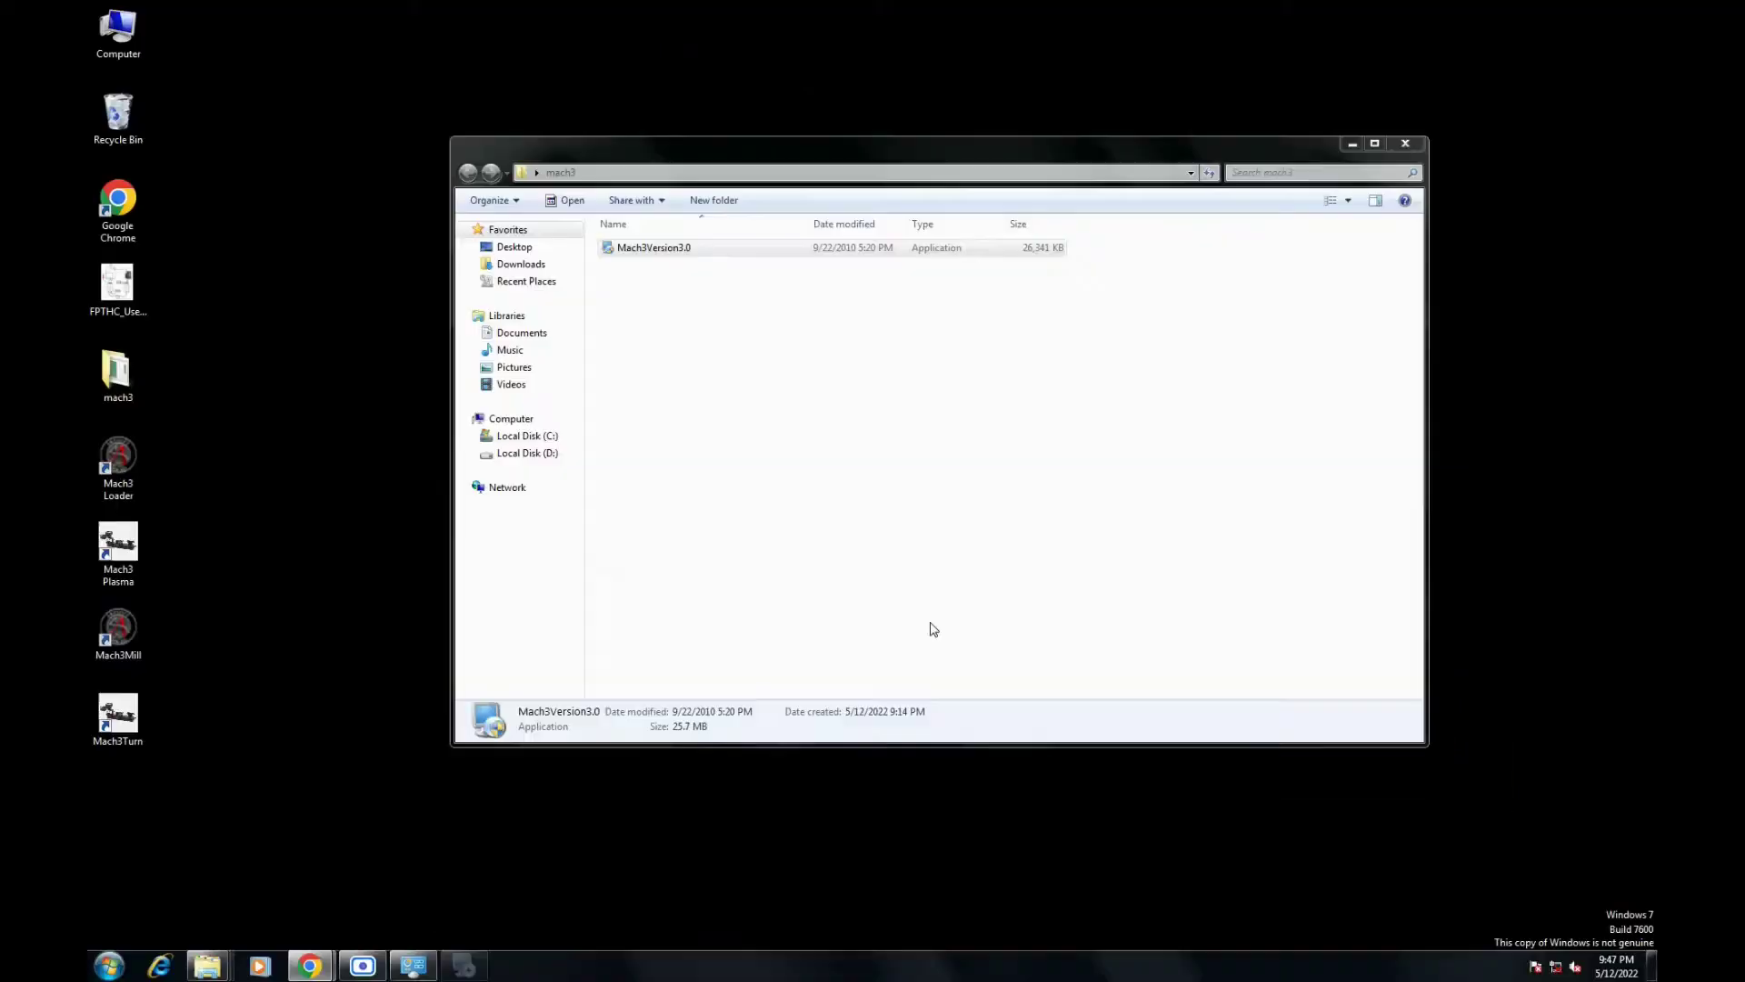
click(1354, 143)
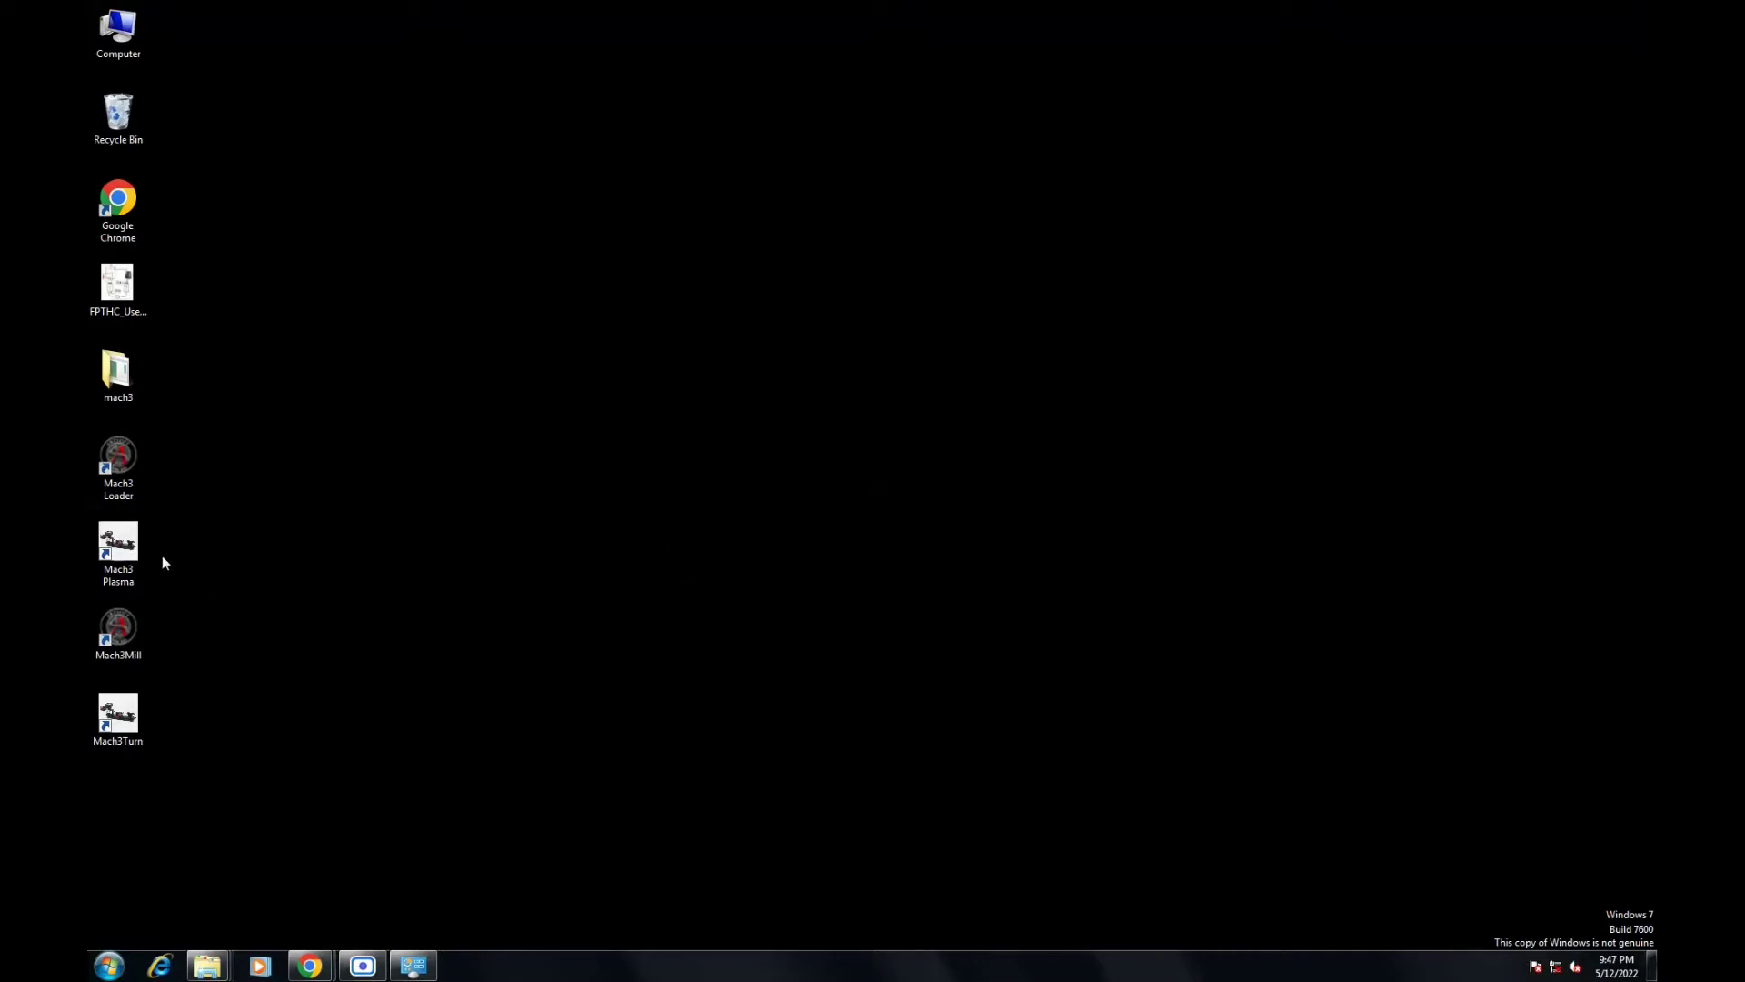
Step: Launch Mach3 from the Mach3 Plasma desktop shortcut to load the Plasma profile
drag(145, 564, 874, 468)
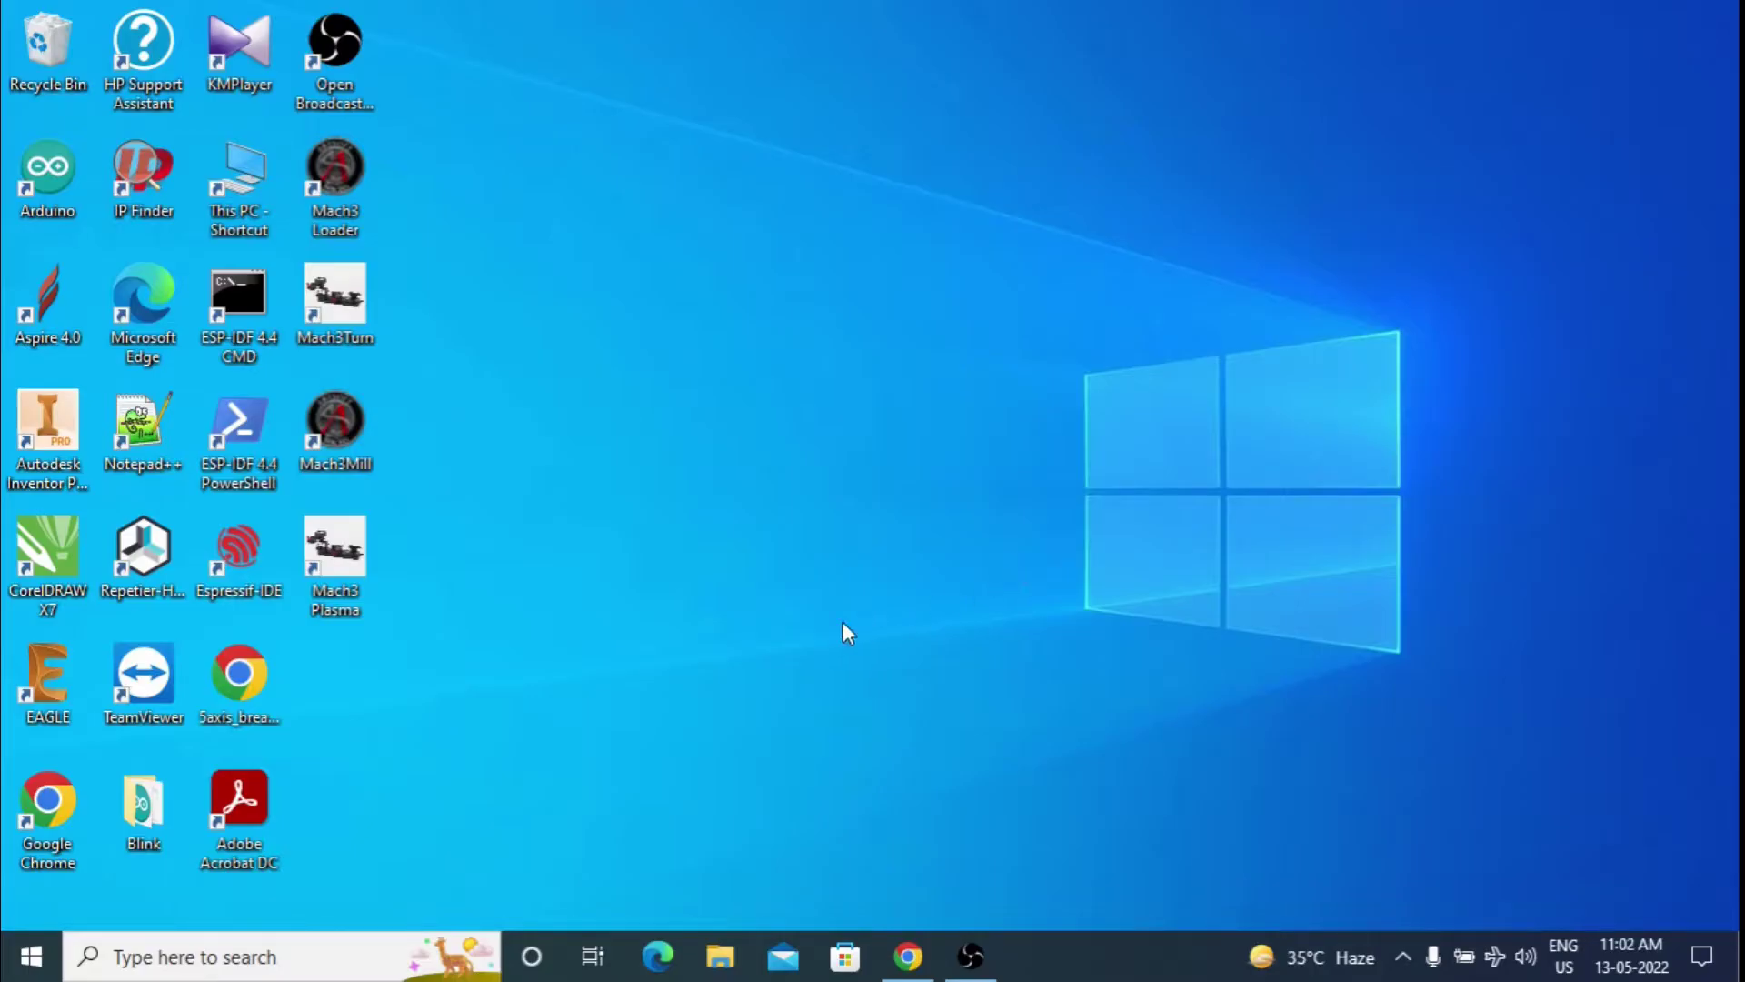
double_click(358, 563)
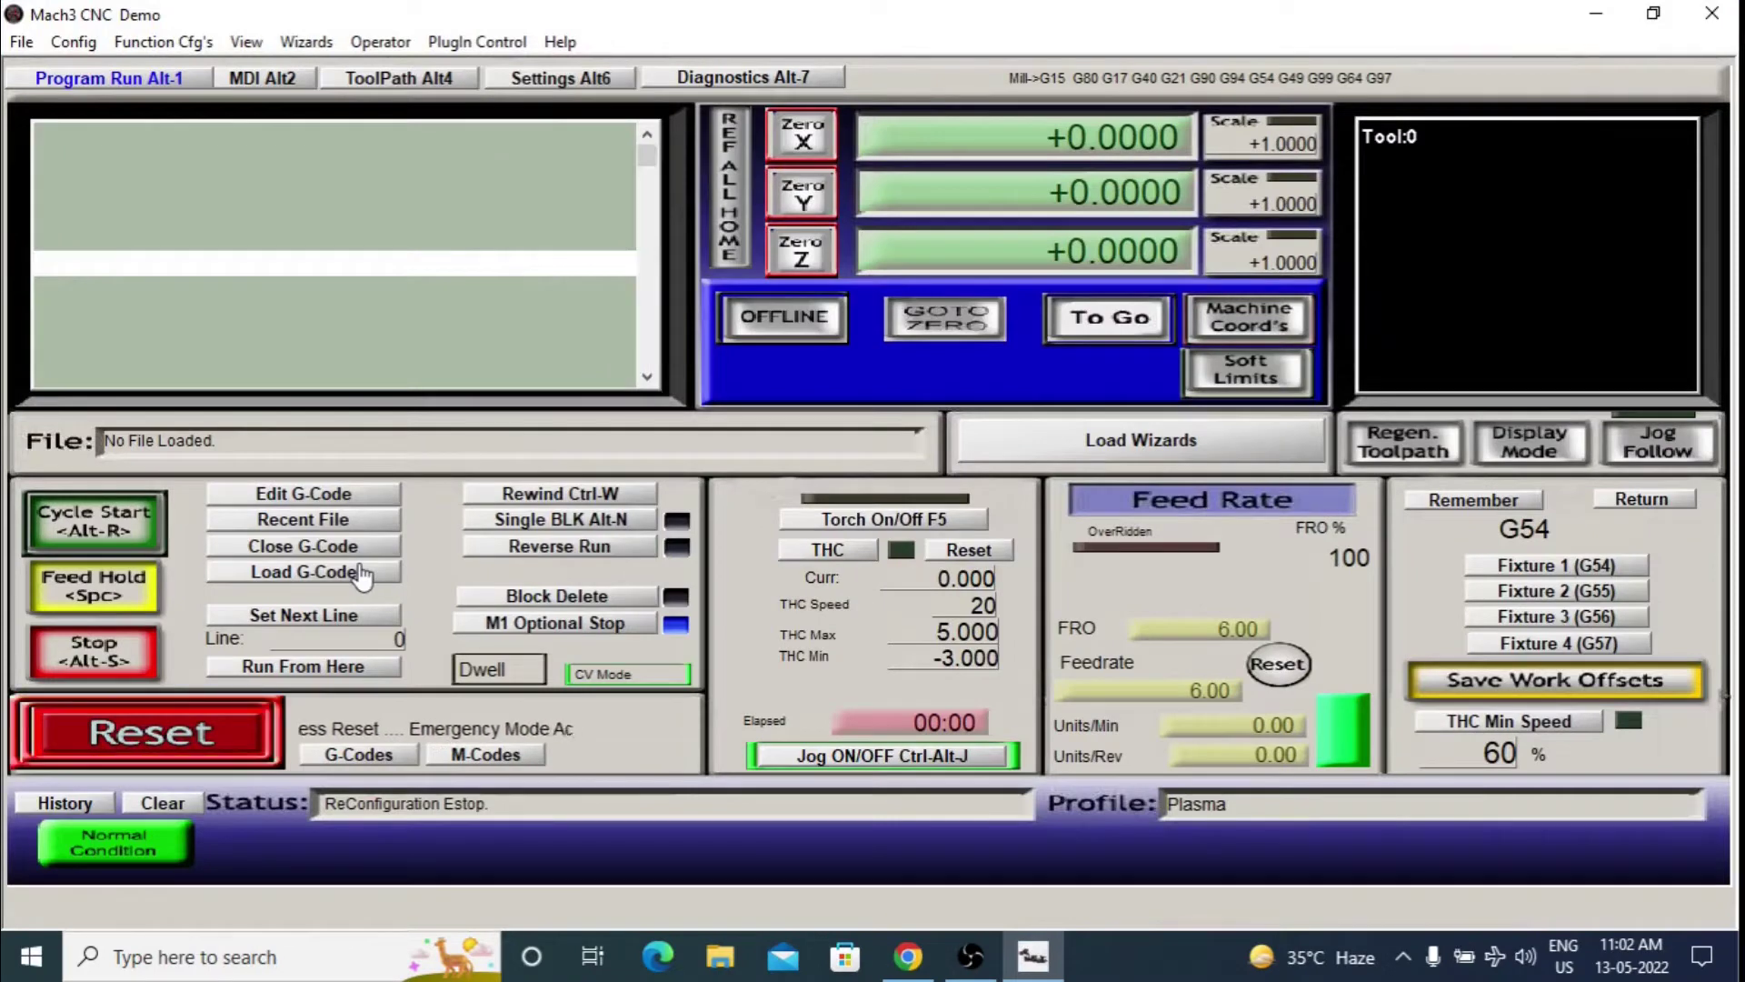
Step: Clear Mach3's emergency Reset state and check the breakout board manual
click(224, 752)
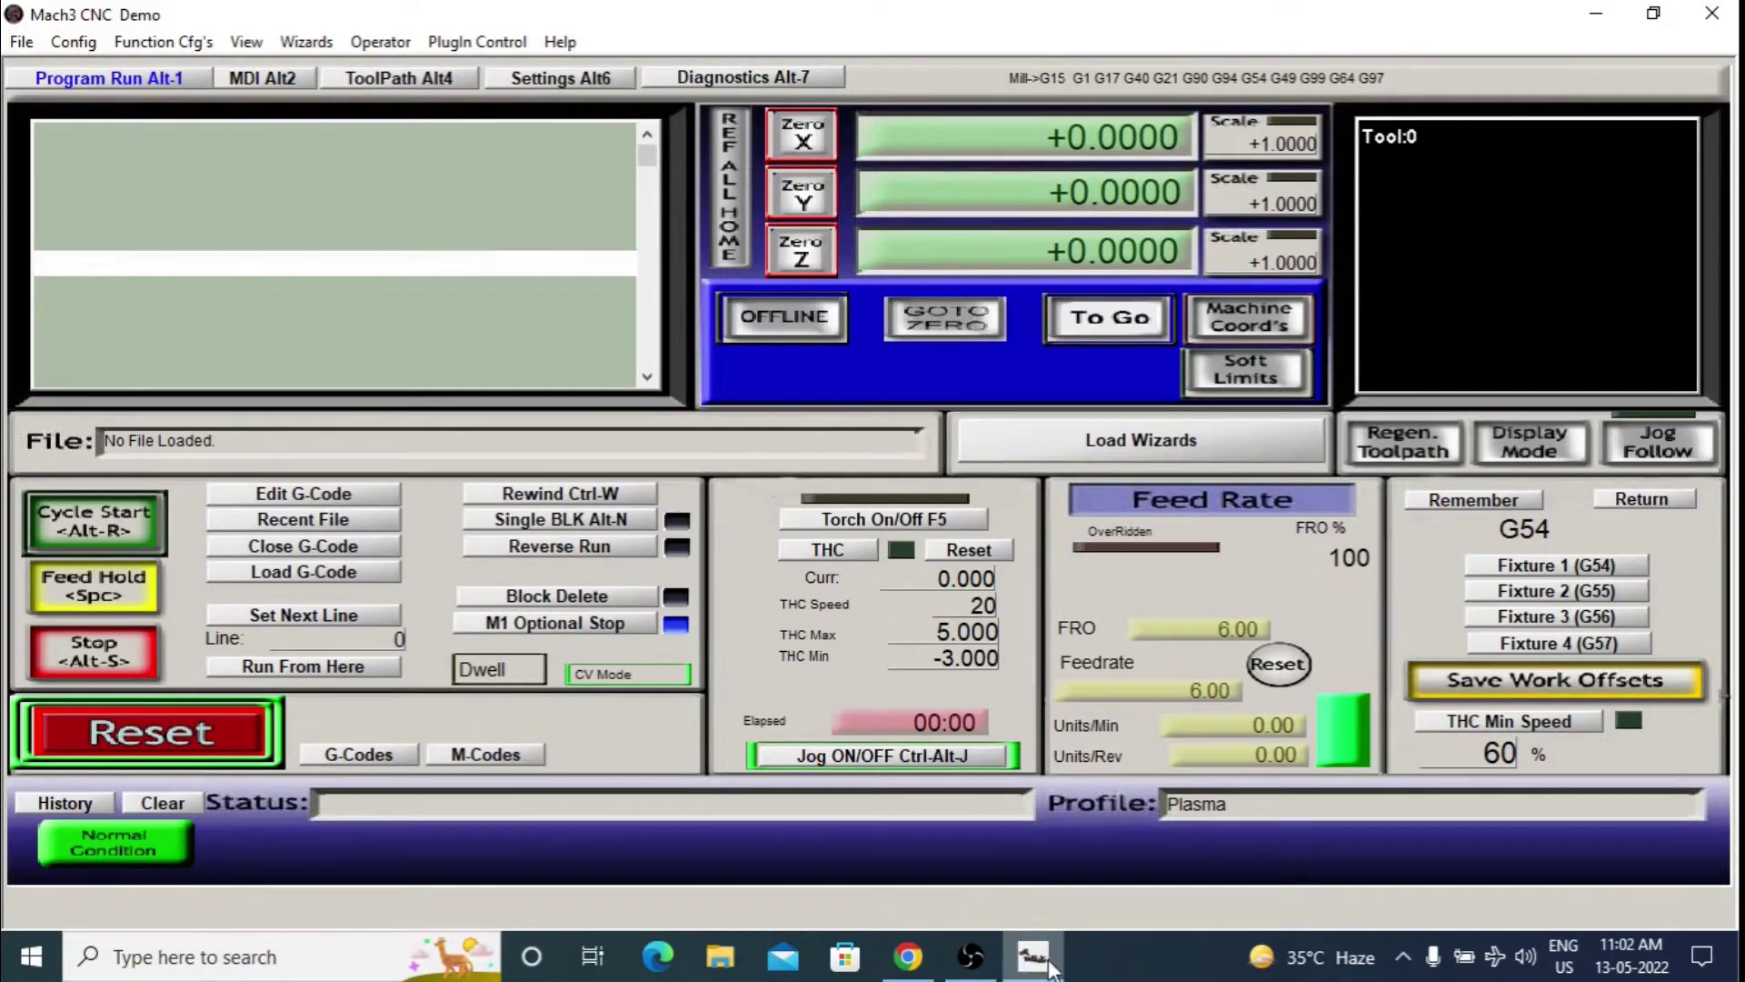
click(909, 968)
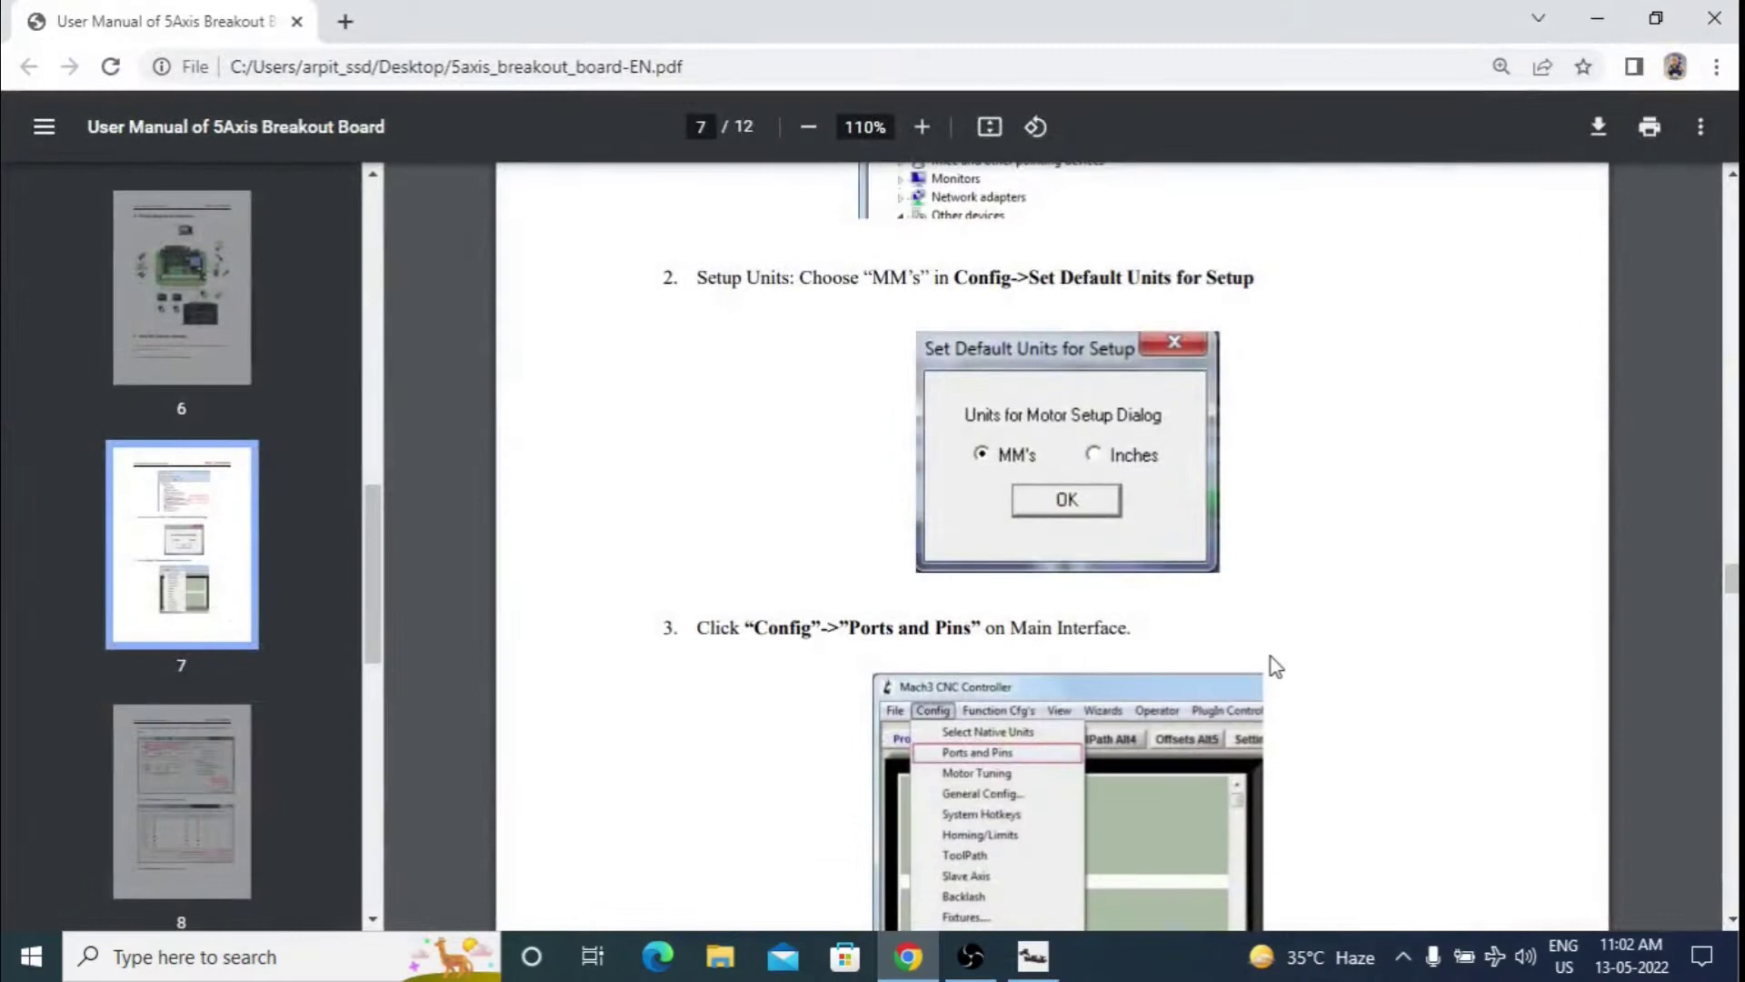
click(1025, 971)
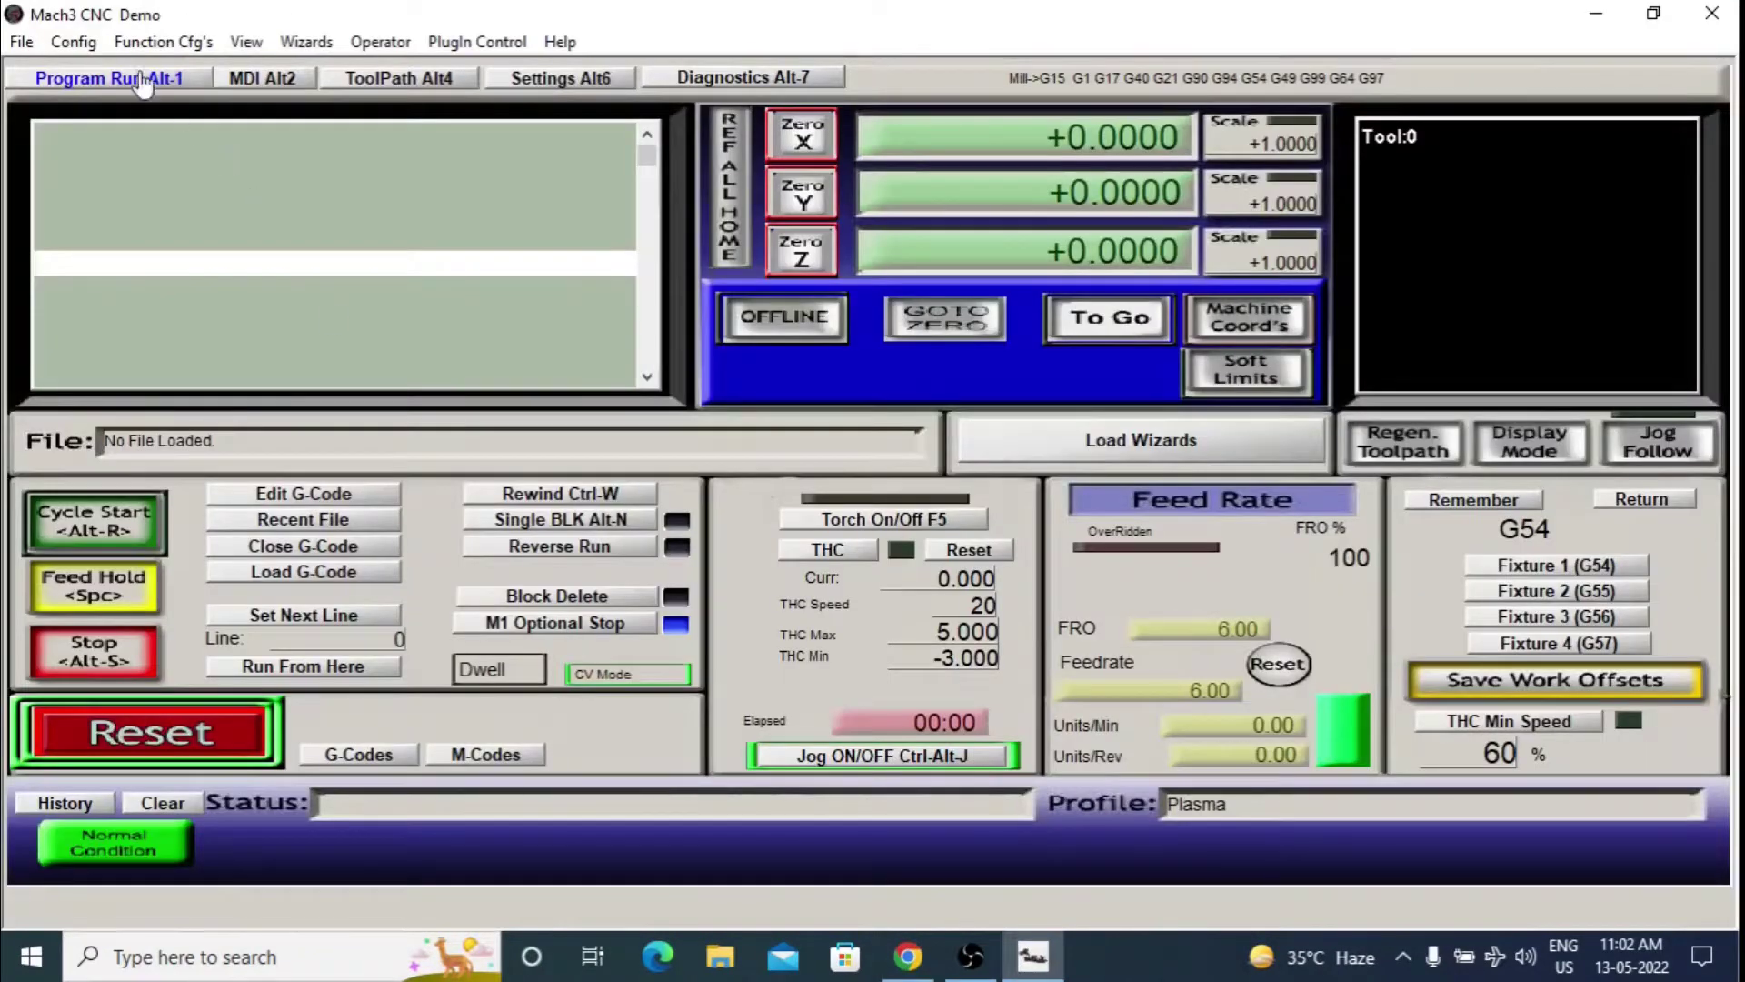
Step: Set Config > Select Native Units to MM's, accepting the units warning
click(88, 48)
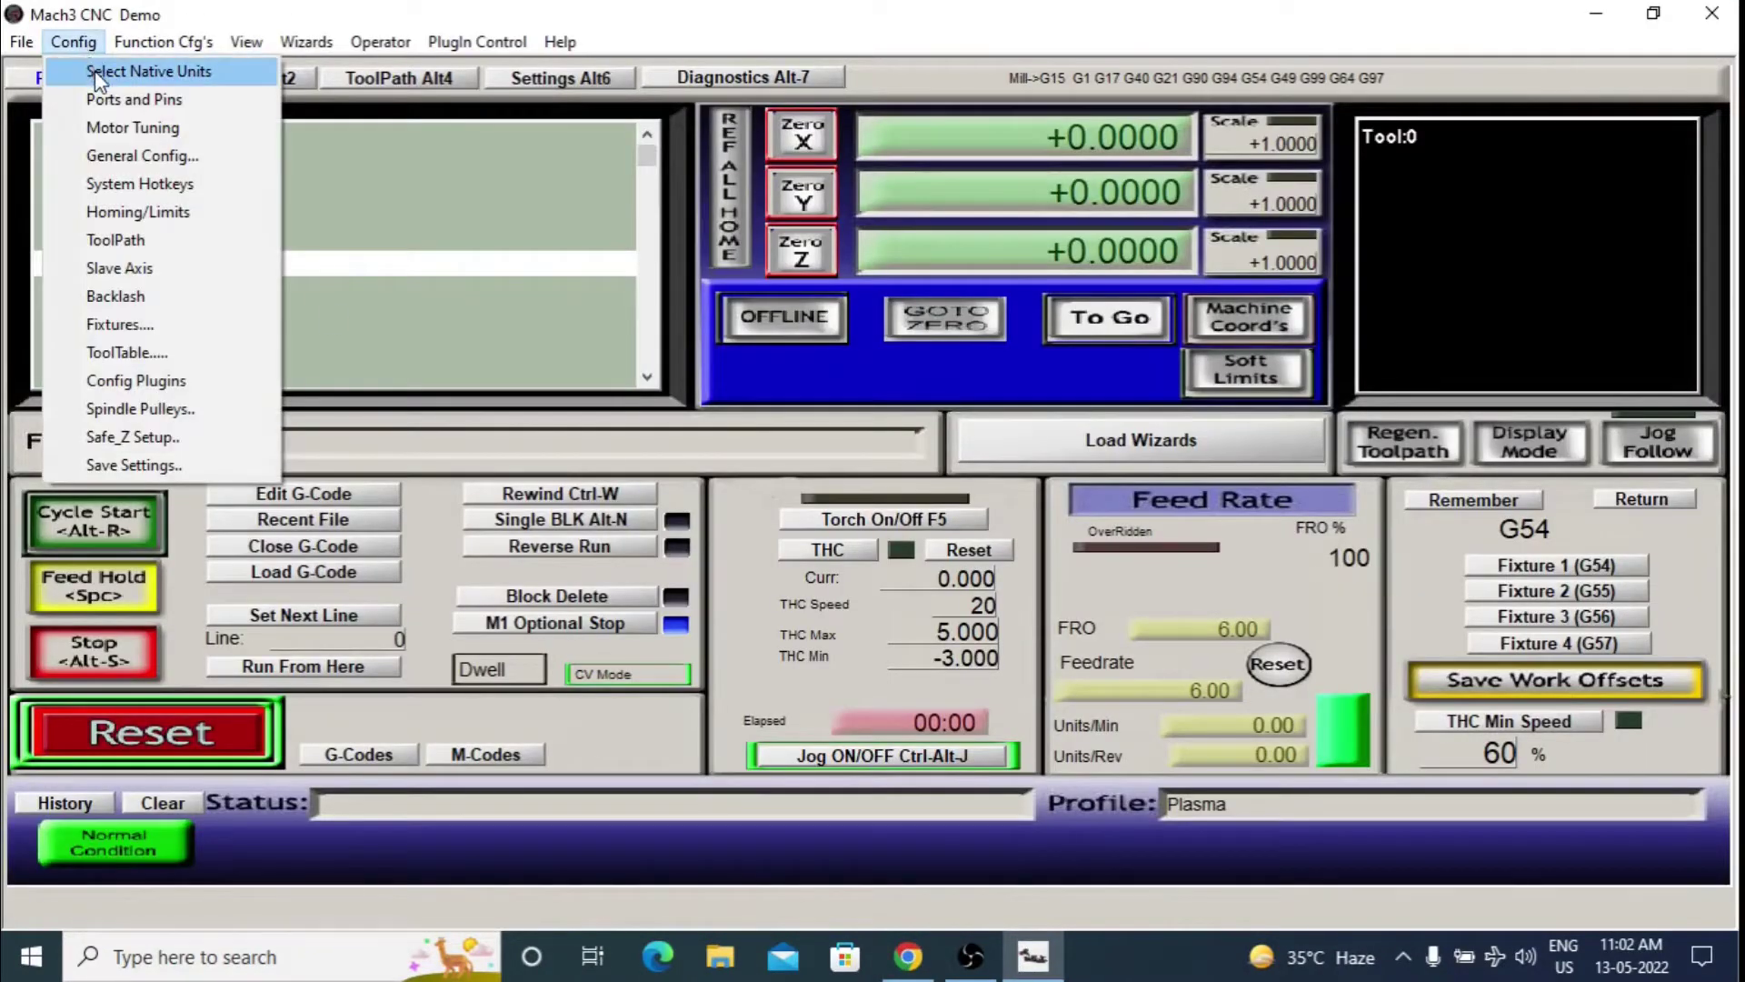
click(95, 70)
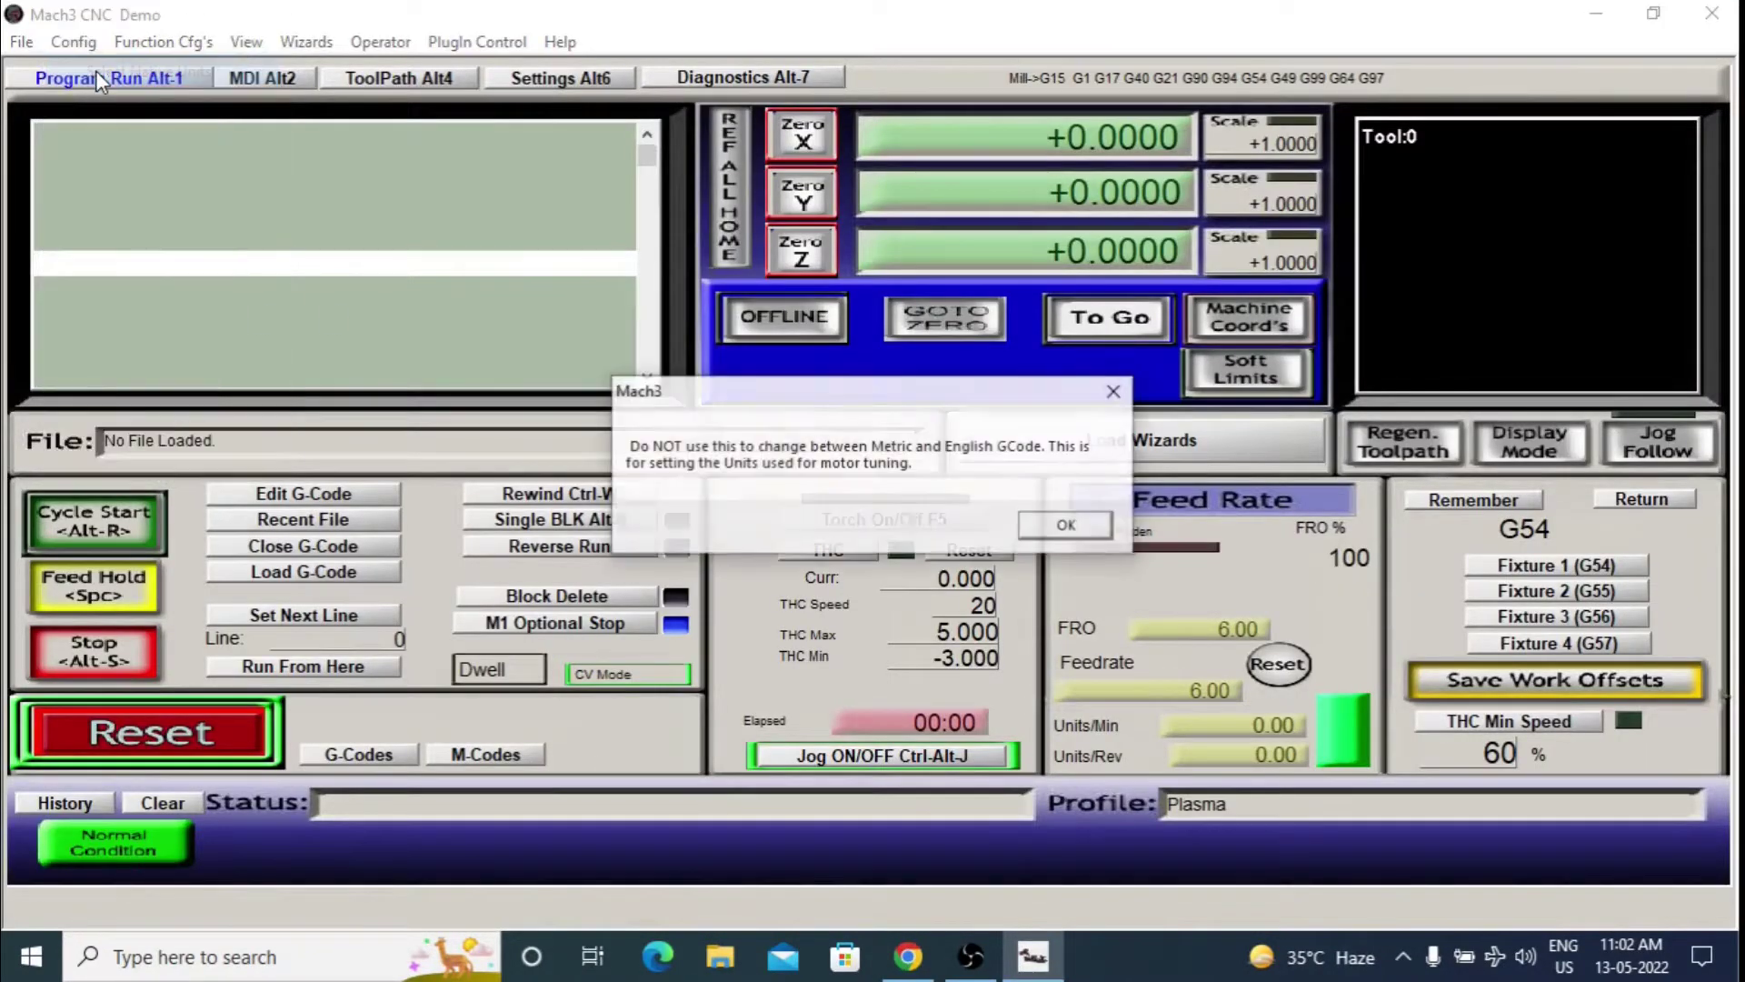
click(1063, 522)
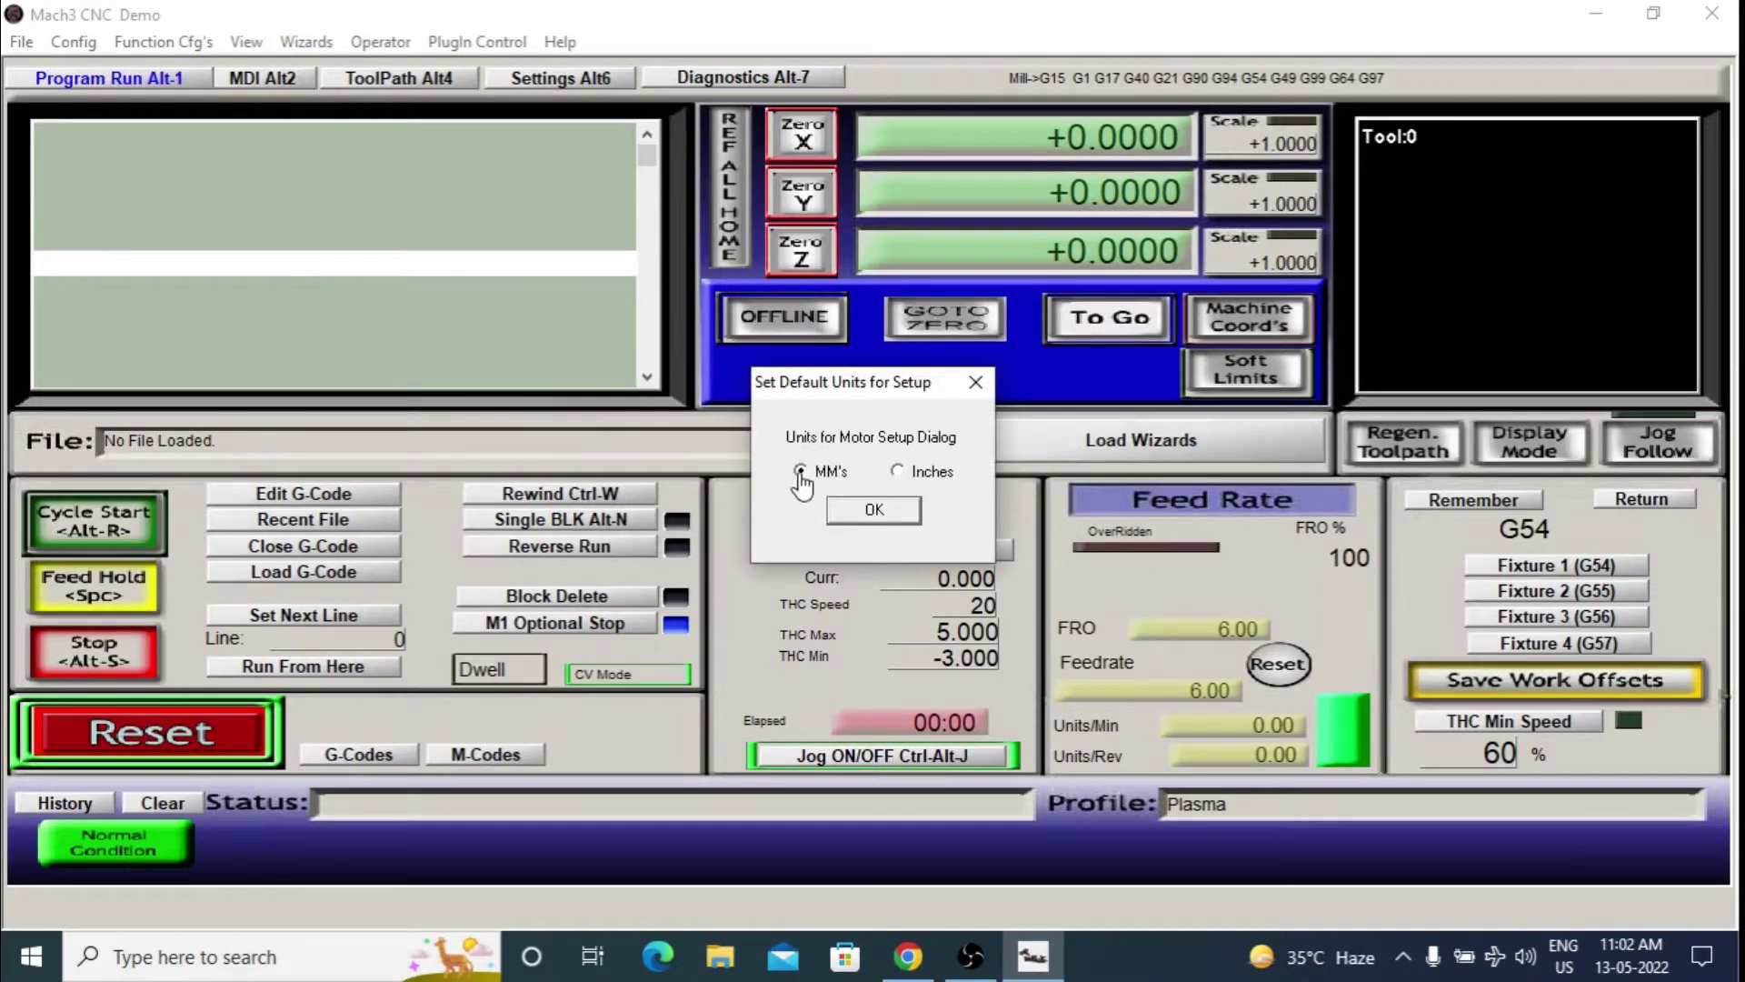
click(851, 512)
key(alt+Tab)
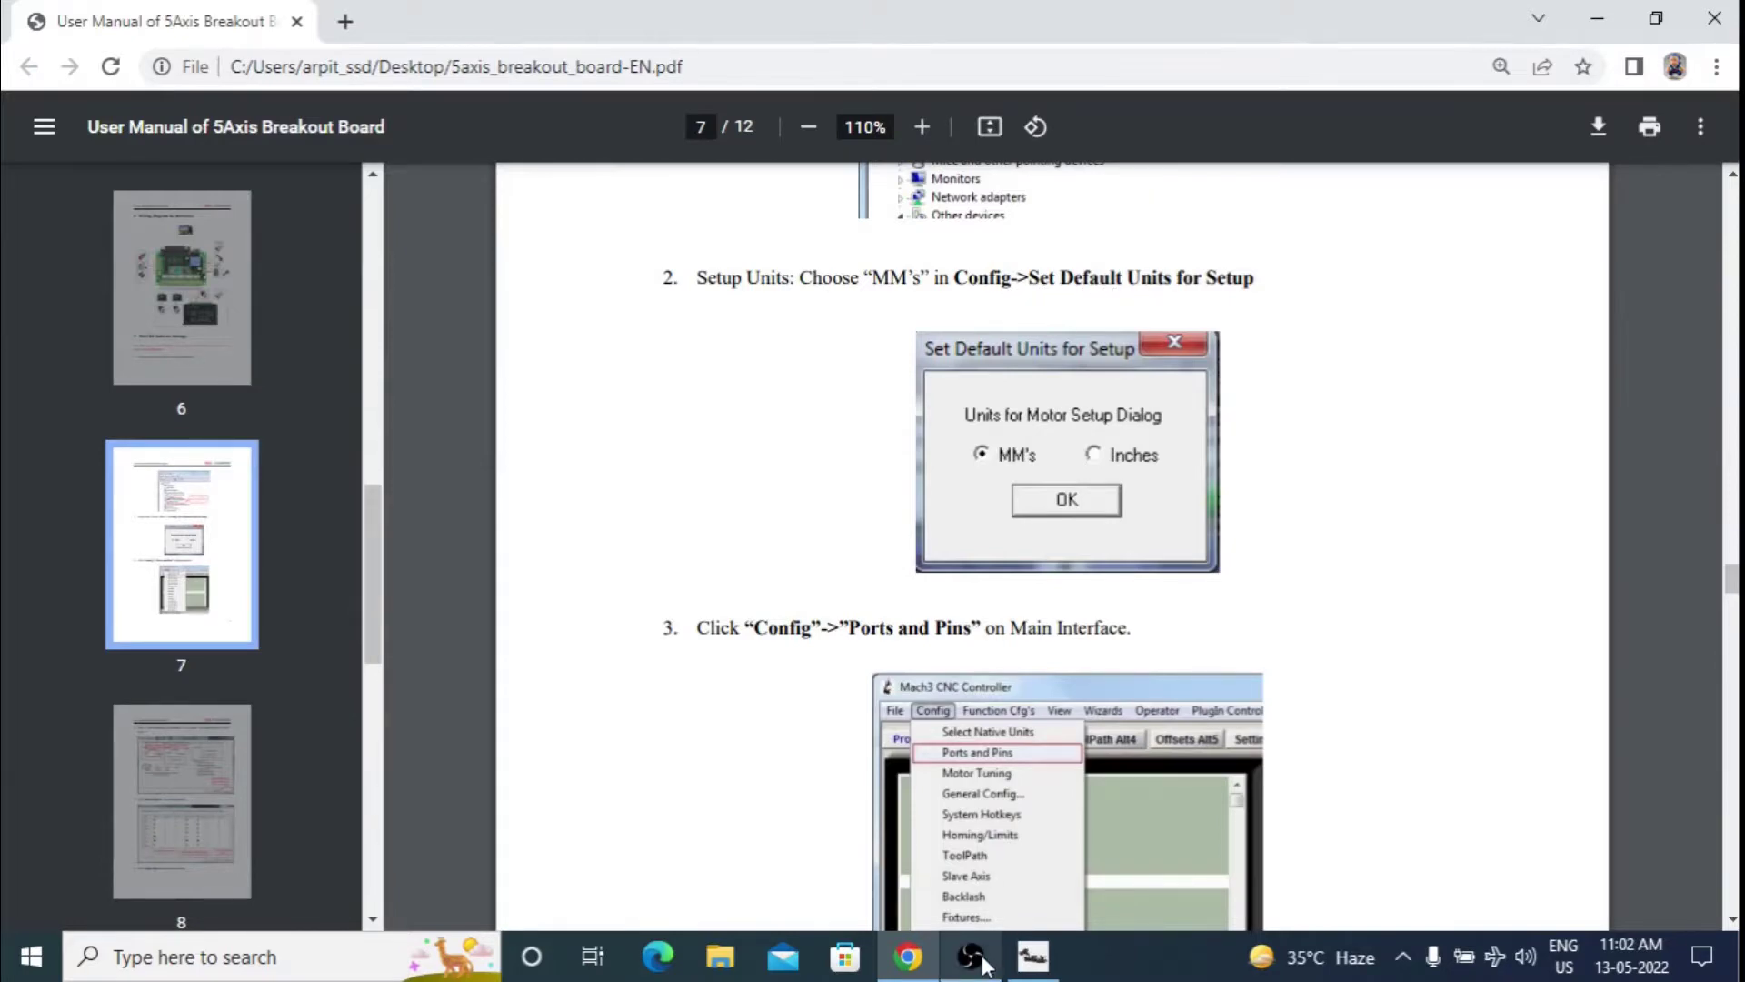
click(1034, 956)
Step: Show the Motor Outputs tab of Ports and Pins with the X, Y, Z step/dir pins
click(72, 42)
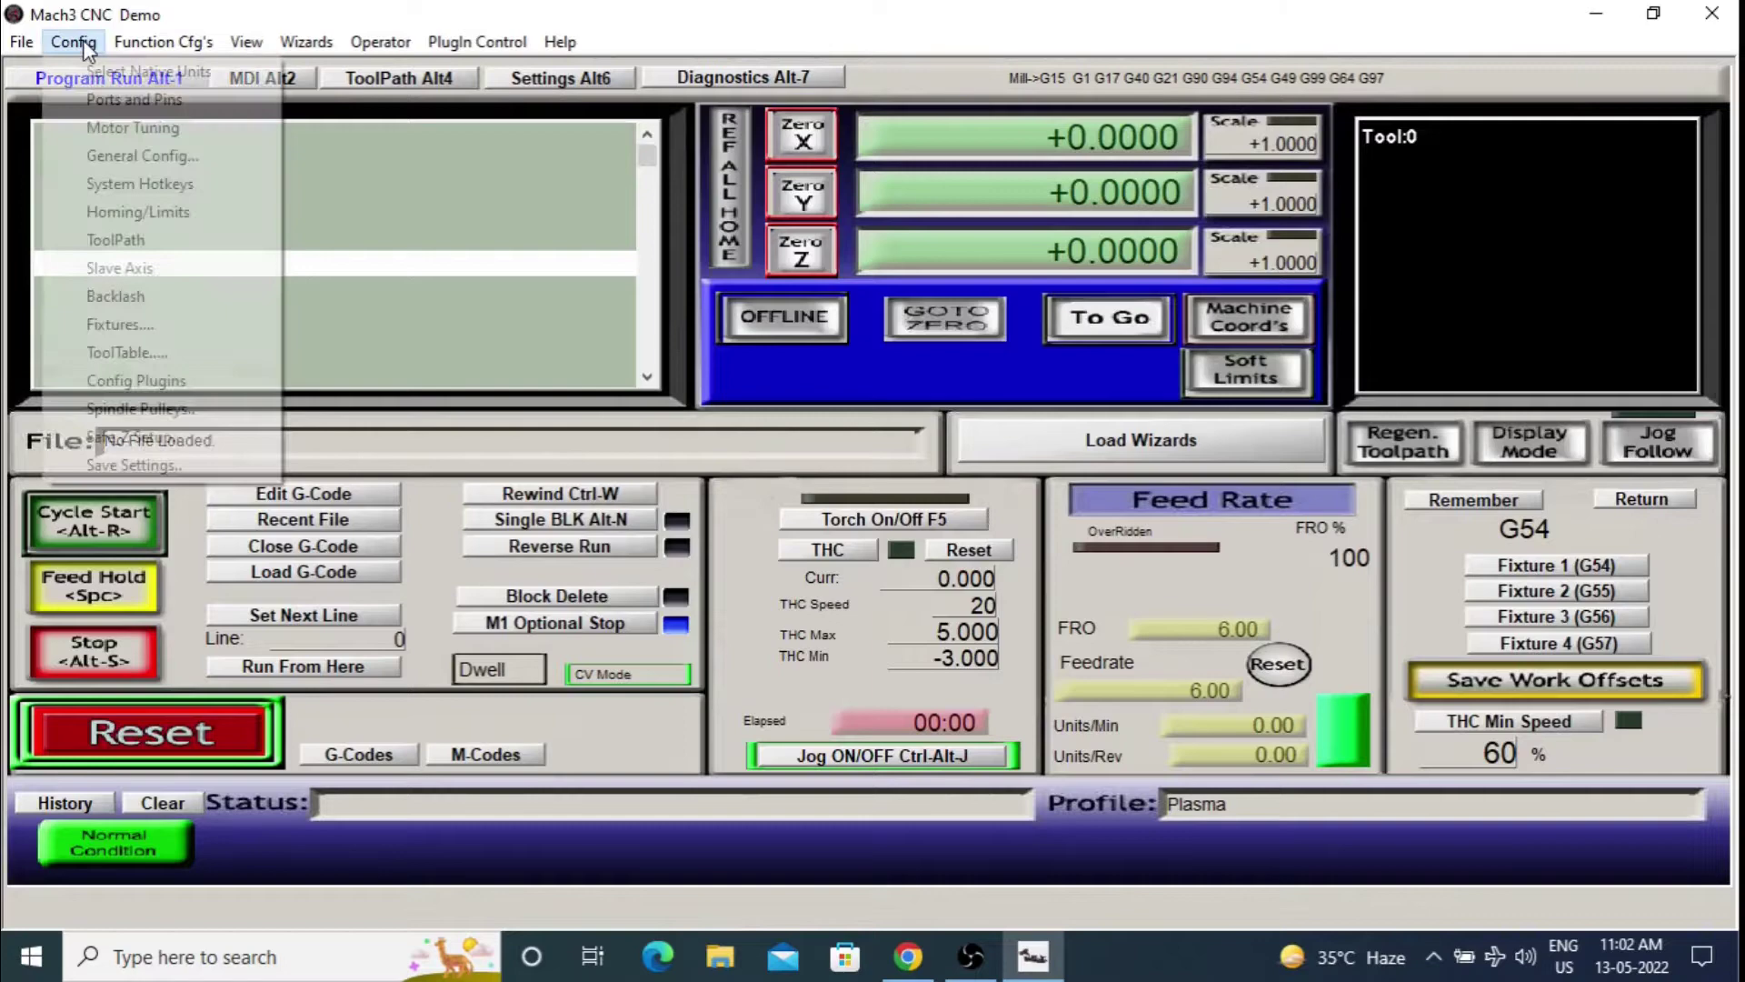
click(135, 100)
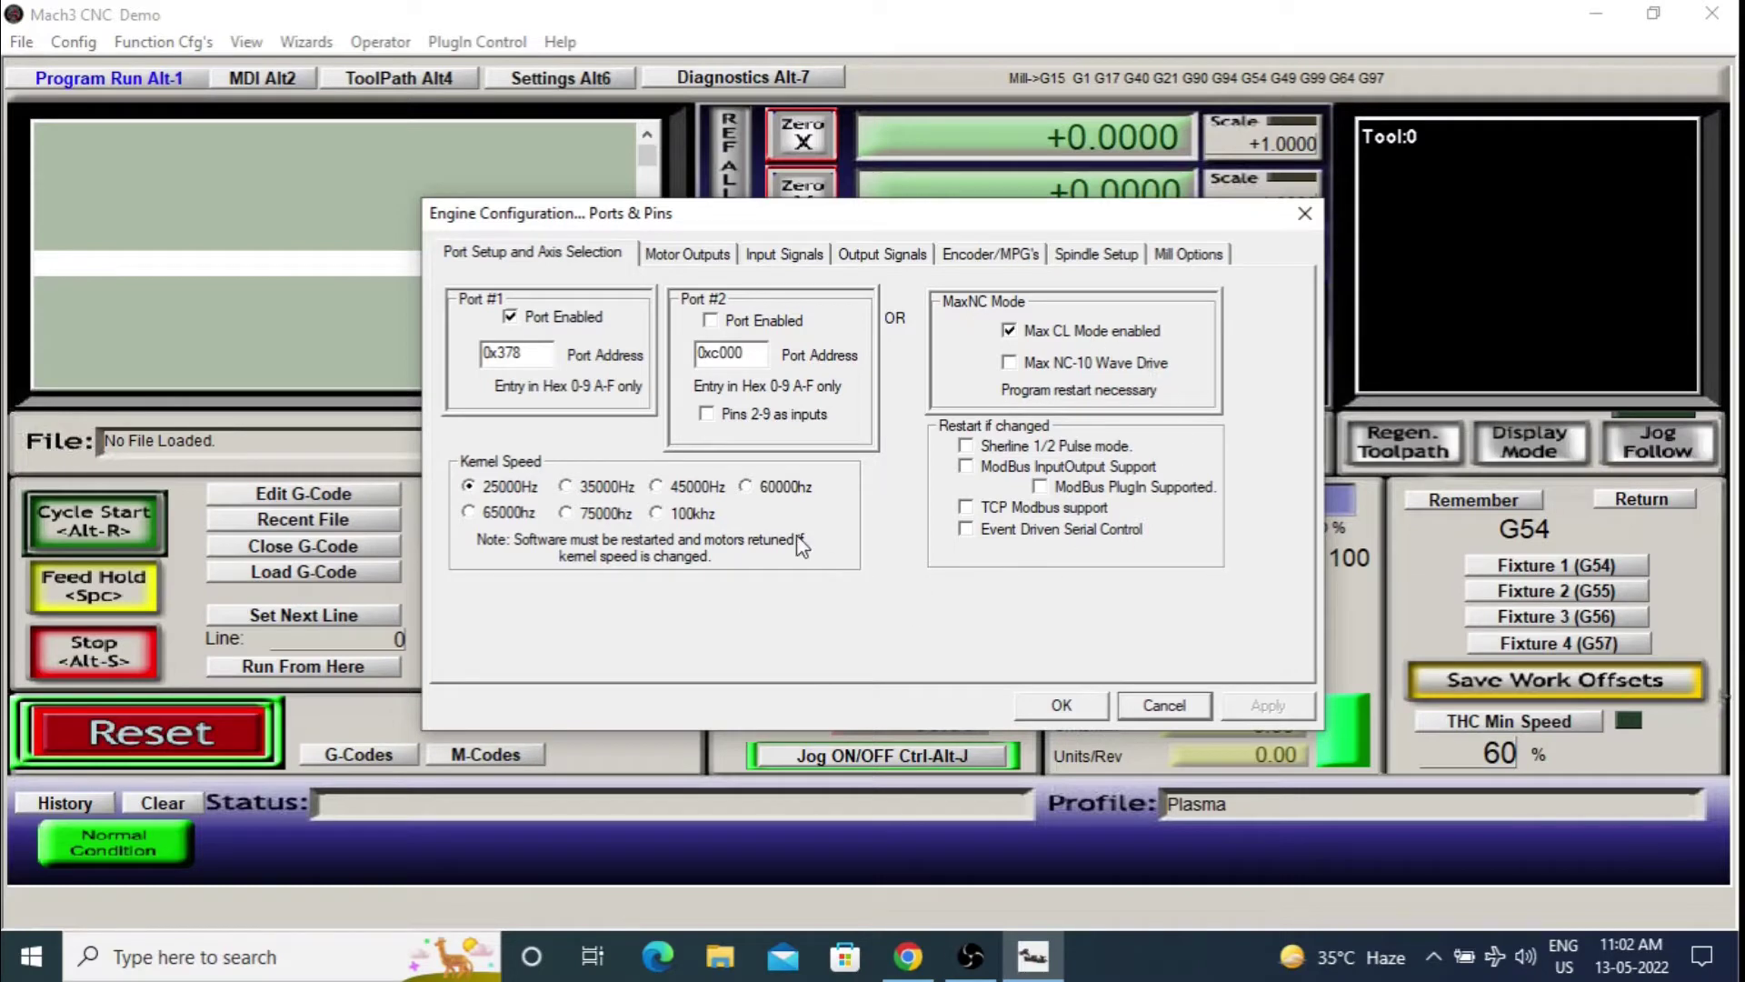
click(693, 262)
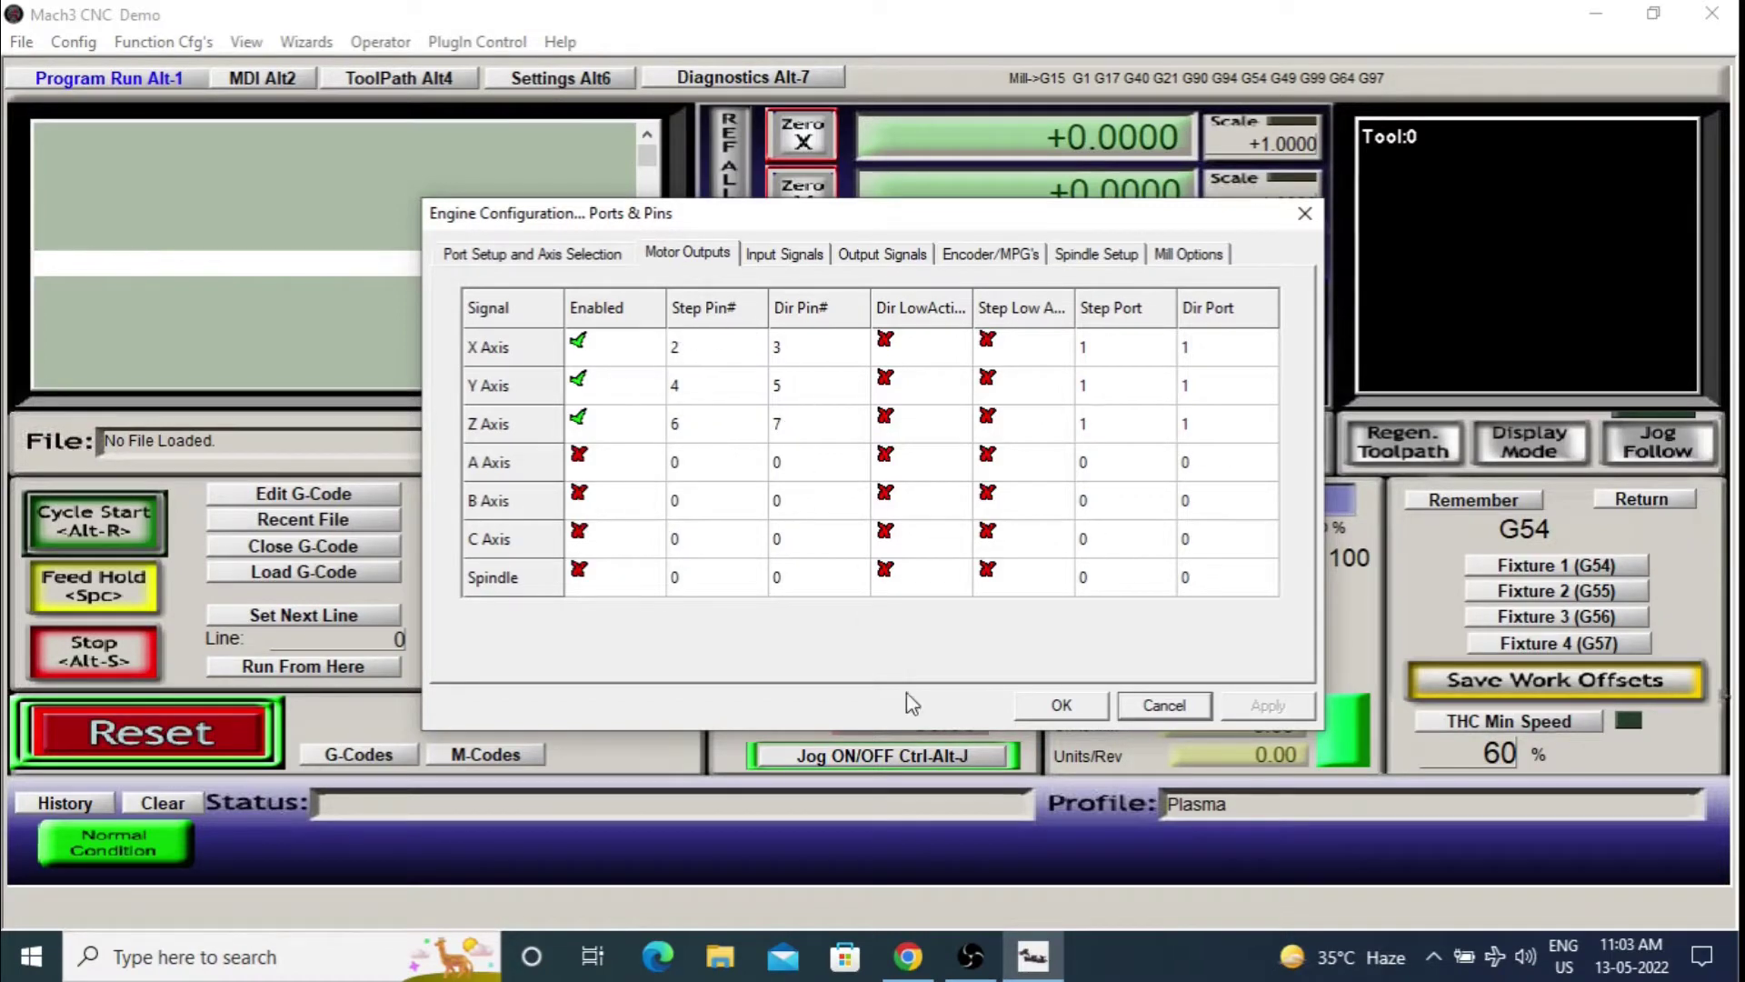
click(907, 956)
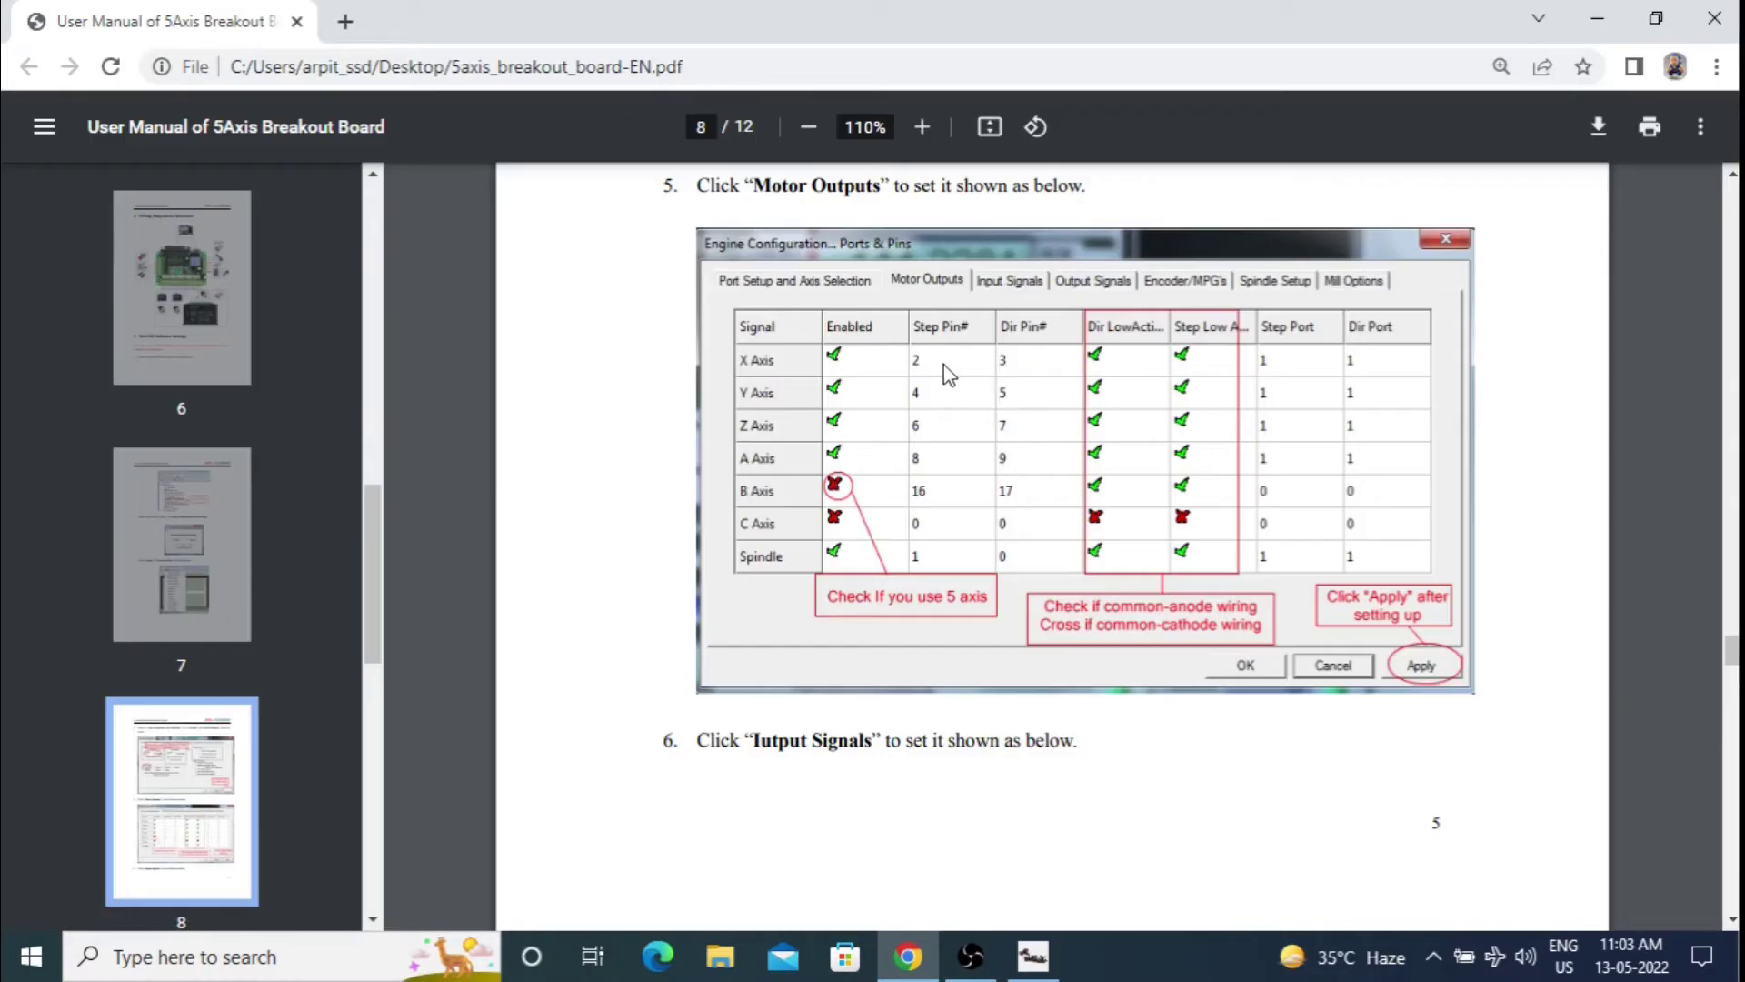
click(909, 959)
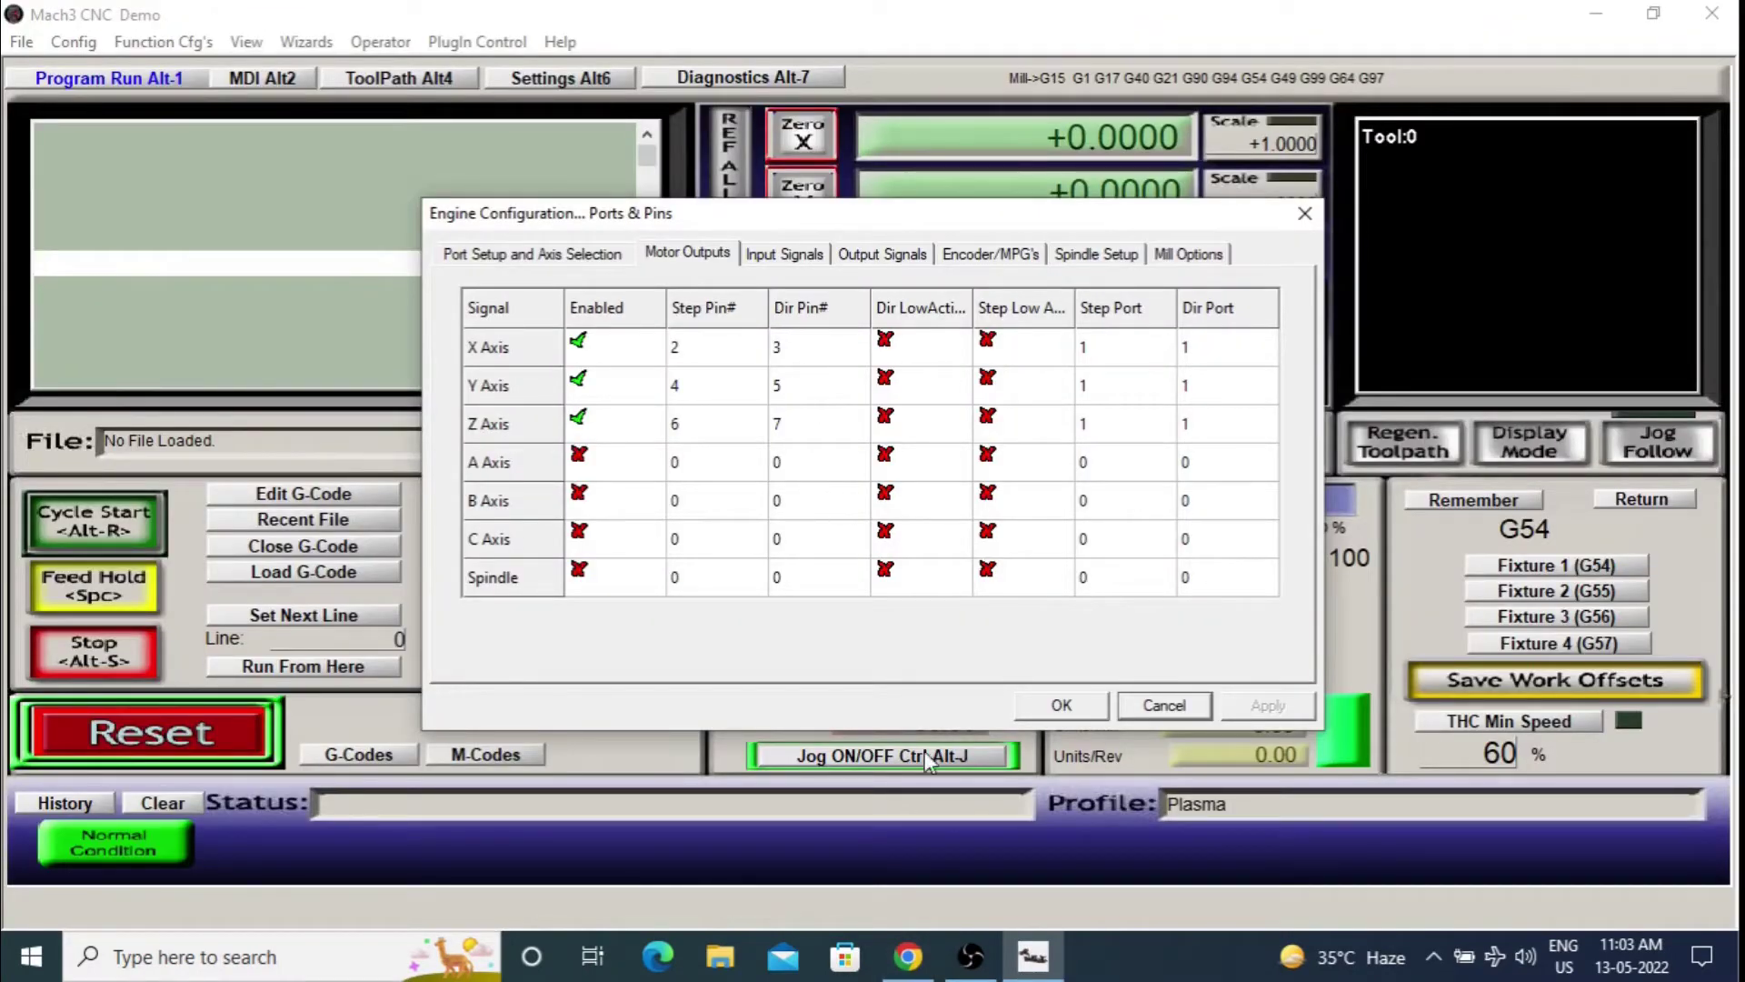
Step: Tick Step Low Active and Dir Low Active for the X, Y and Z axes, then apply
click(1003, 344)
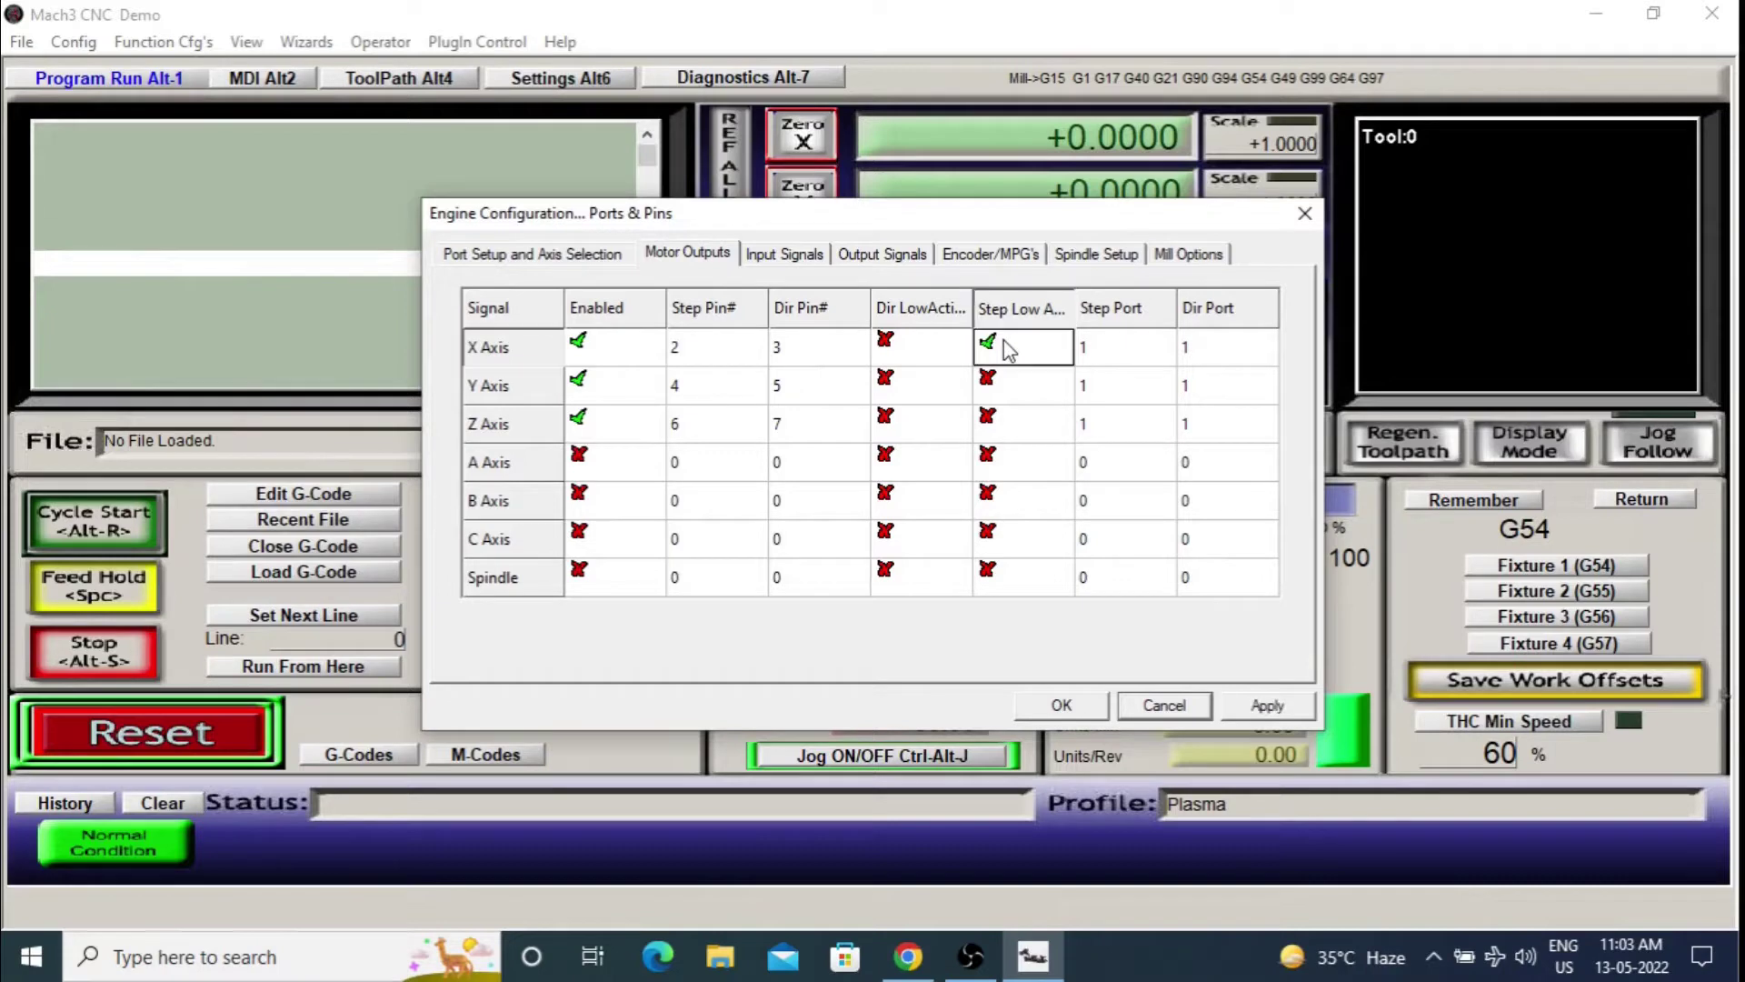
click(1016, 385)
click(1018, 423)
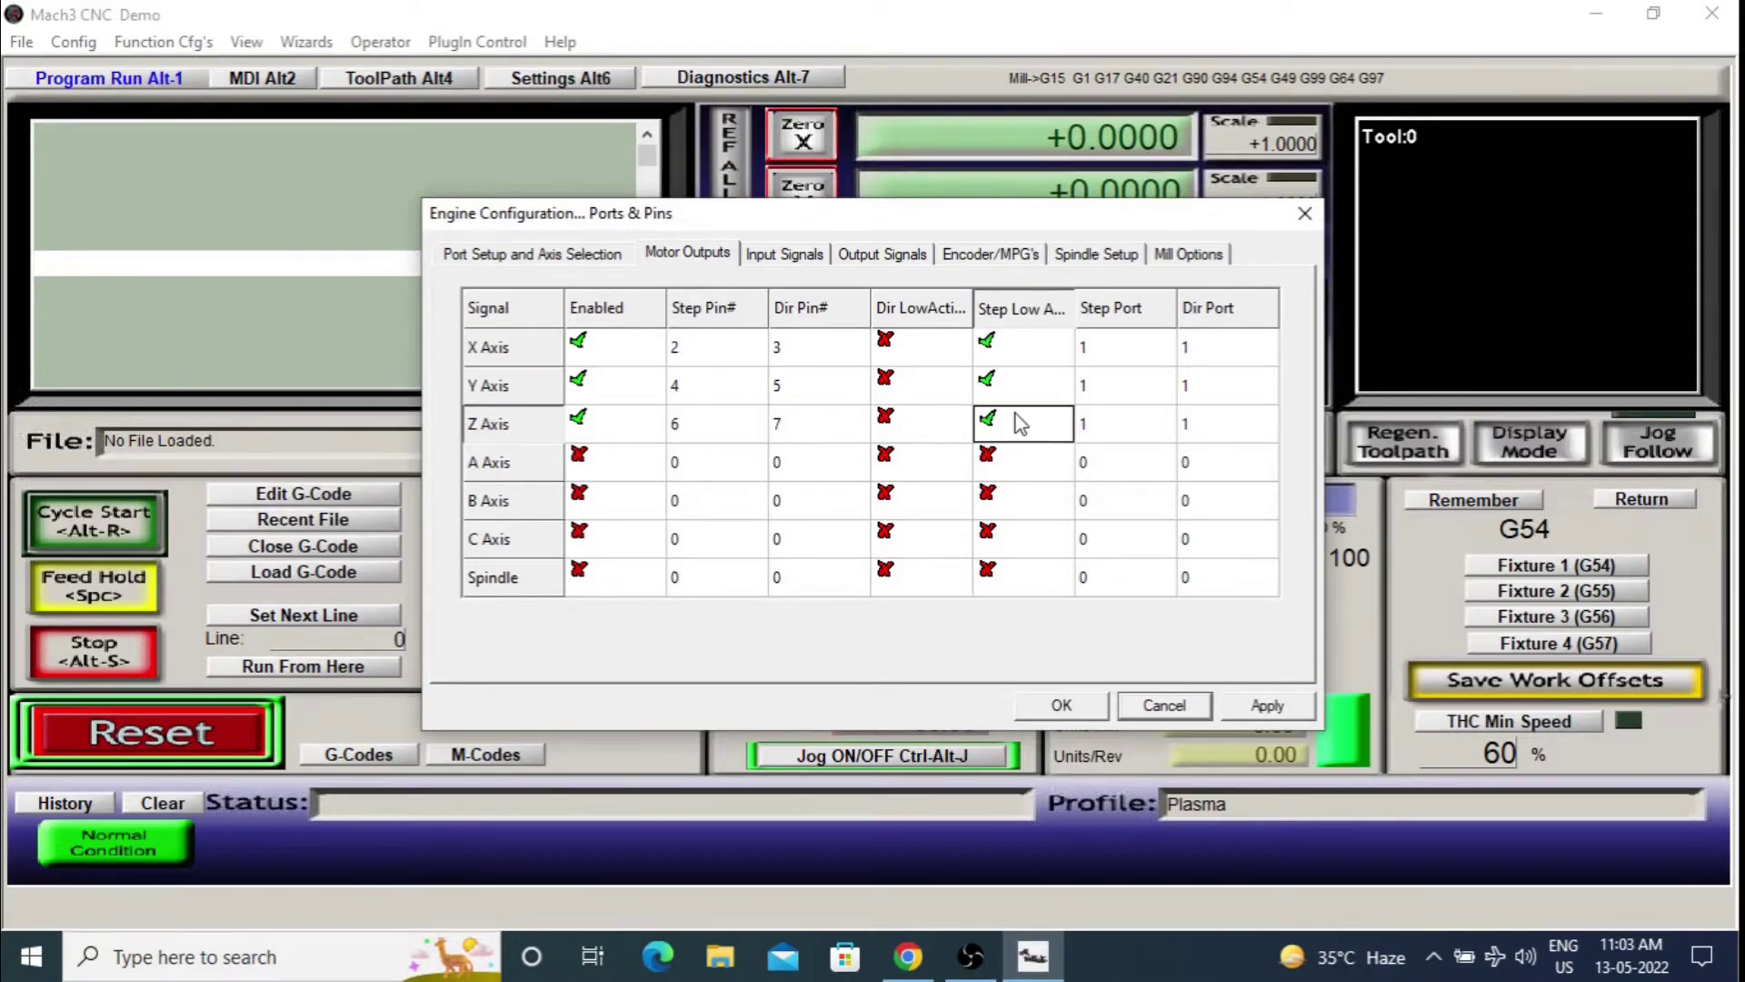
click(929, 349)
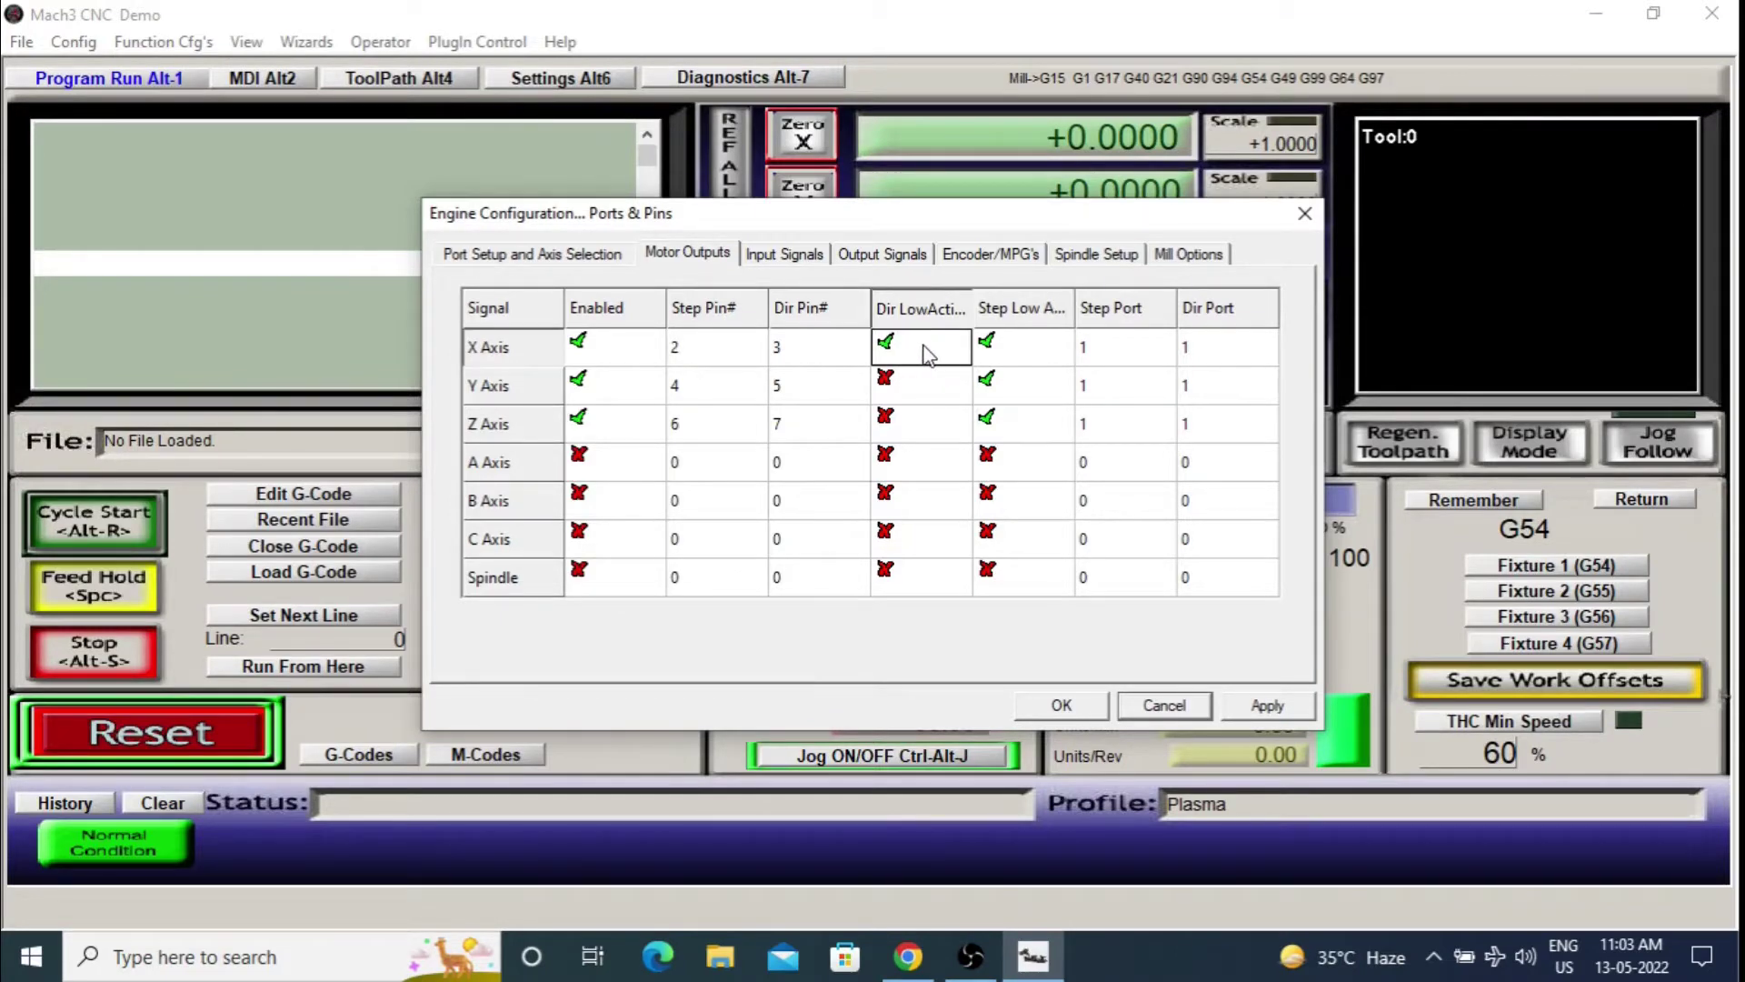
click(926, 402)
click(914, 423)
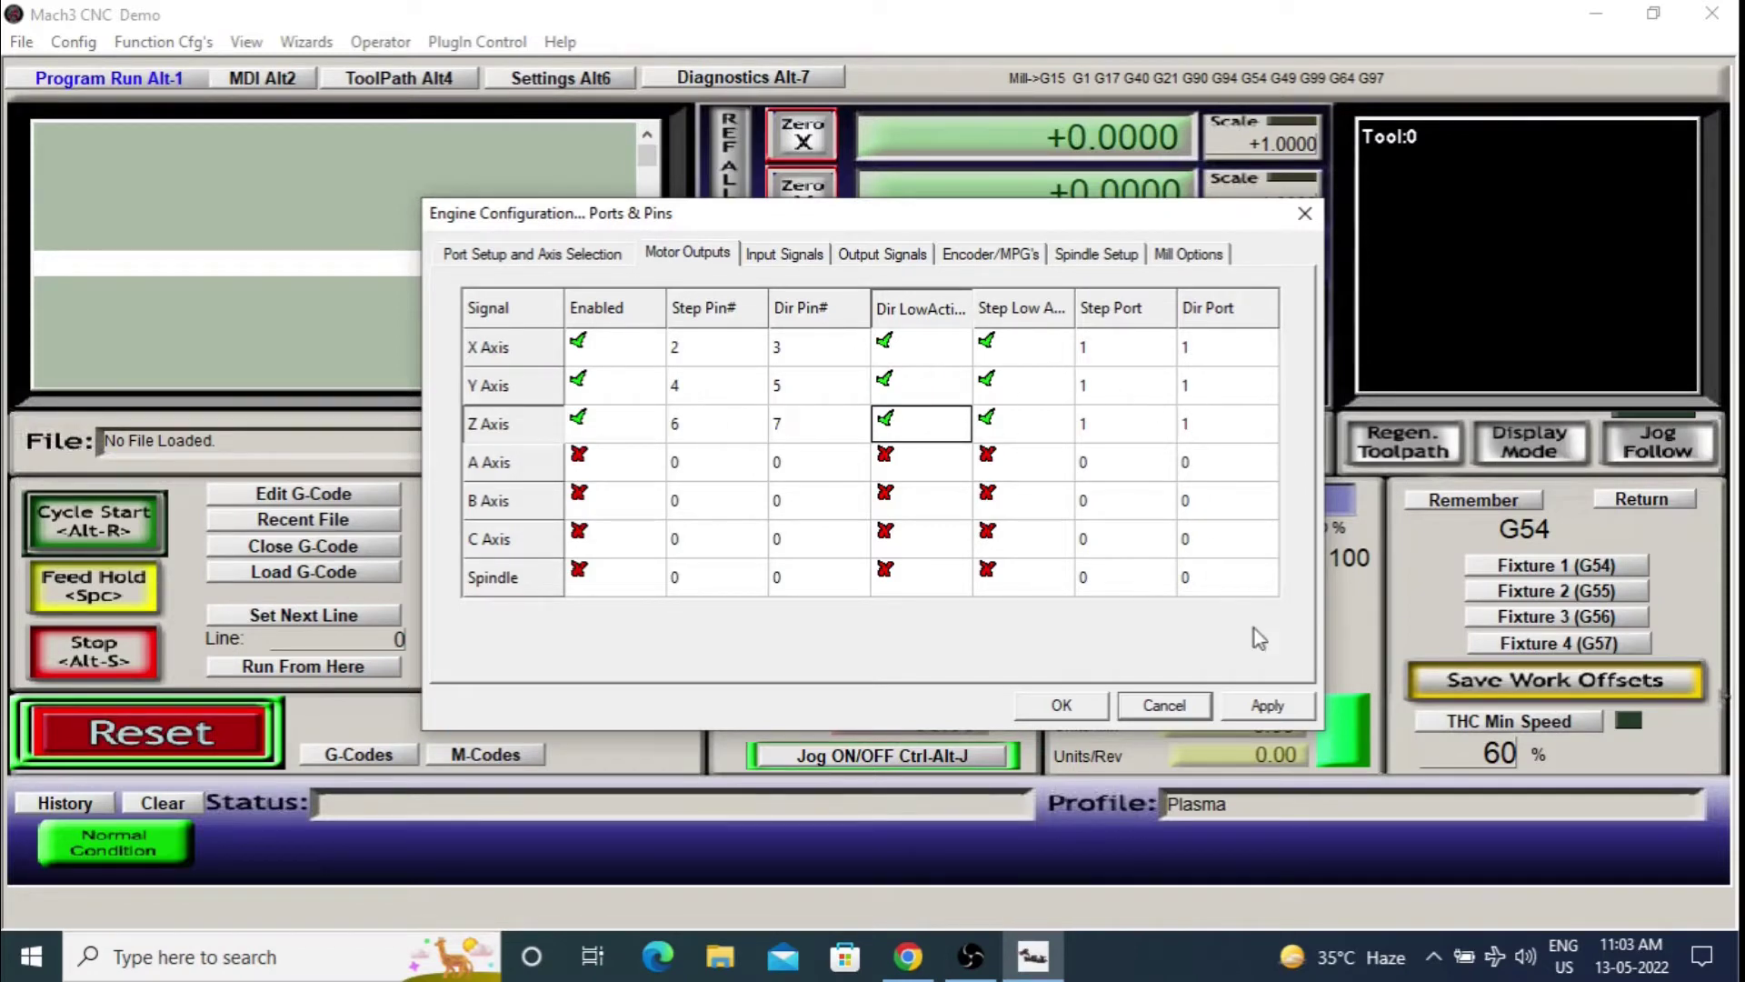
click(1268, 709)
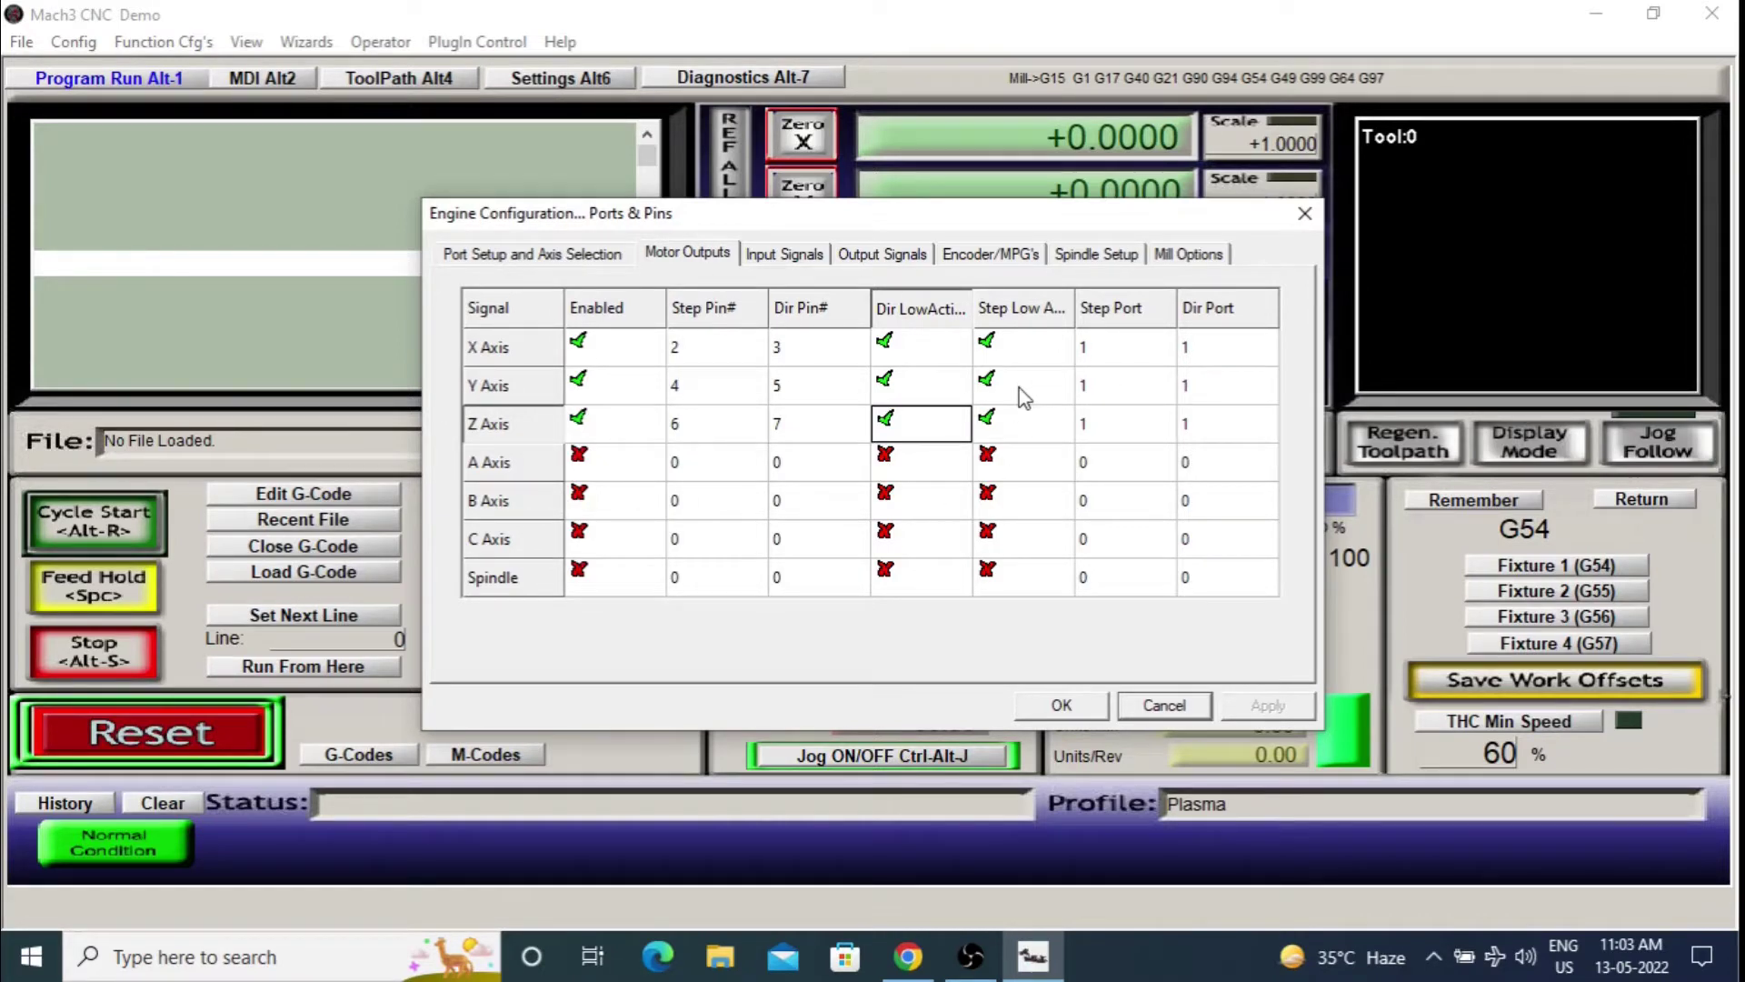
Step: Show the Input Signals tab, check the manual, and scroll the list to the THC rows
click(785, 255)
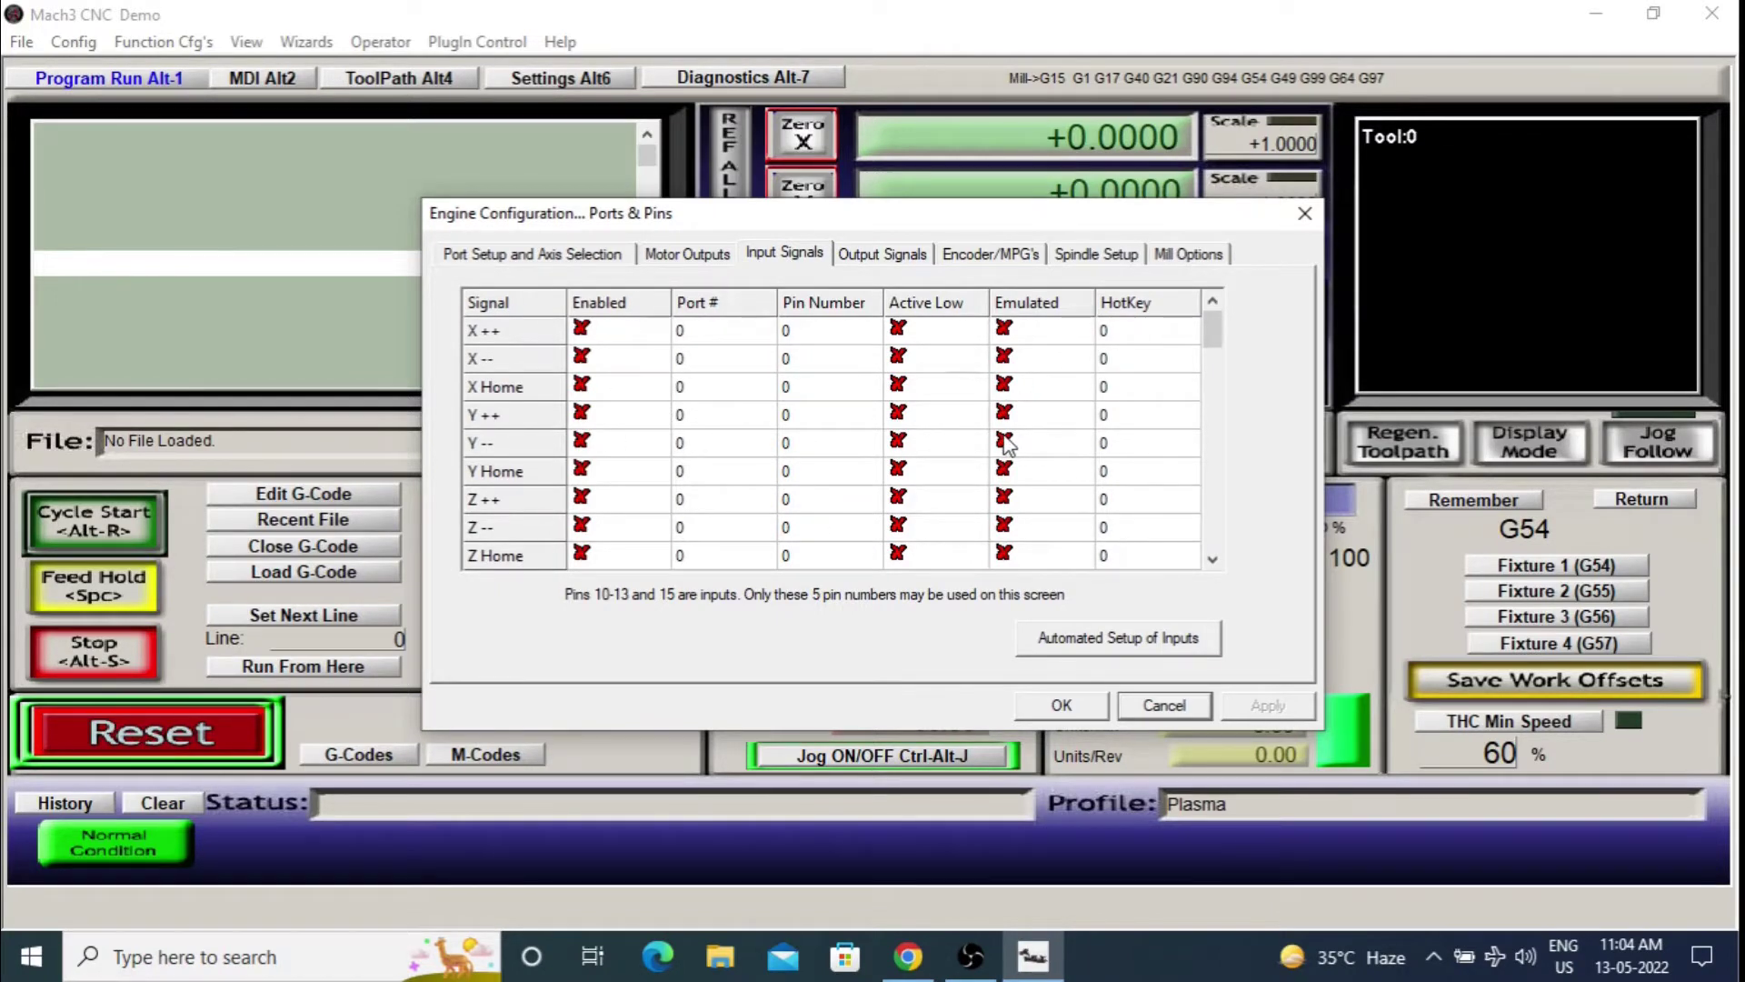
key(alt+Tab)
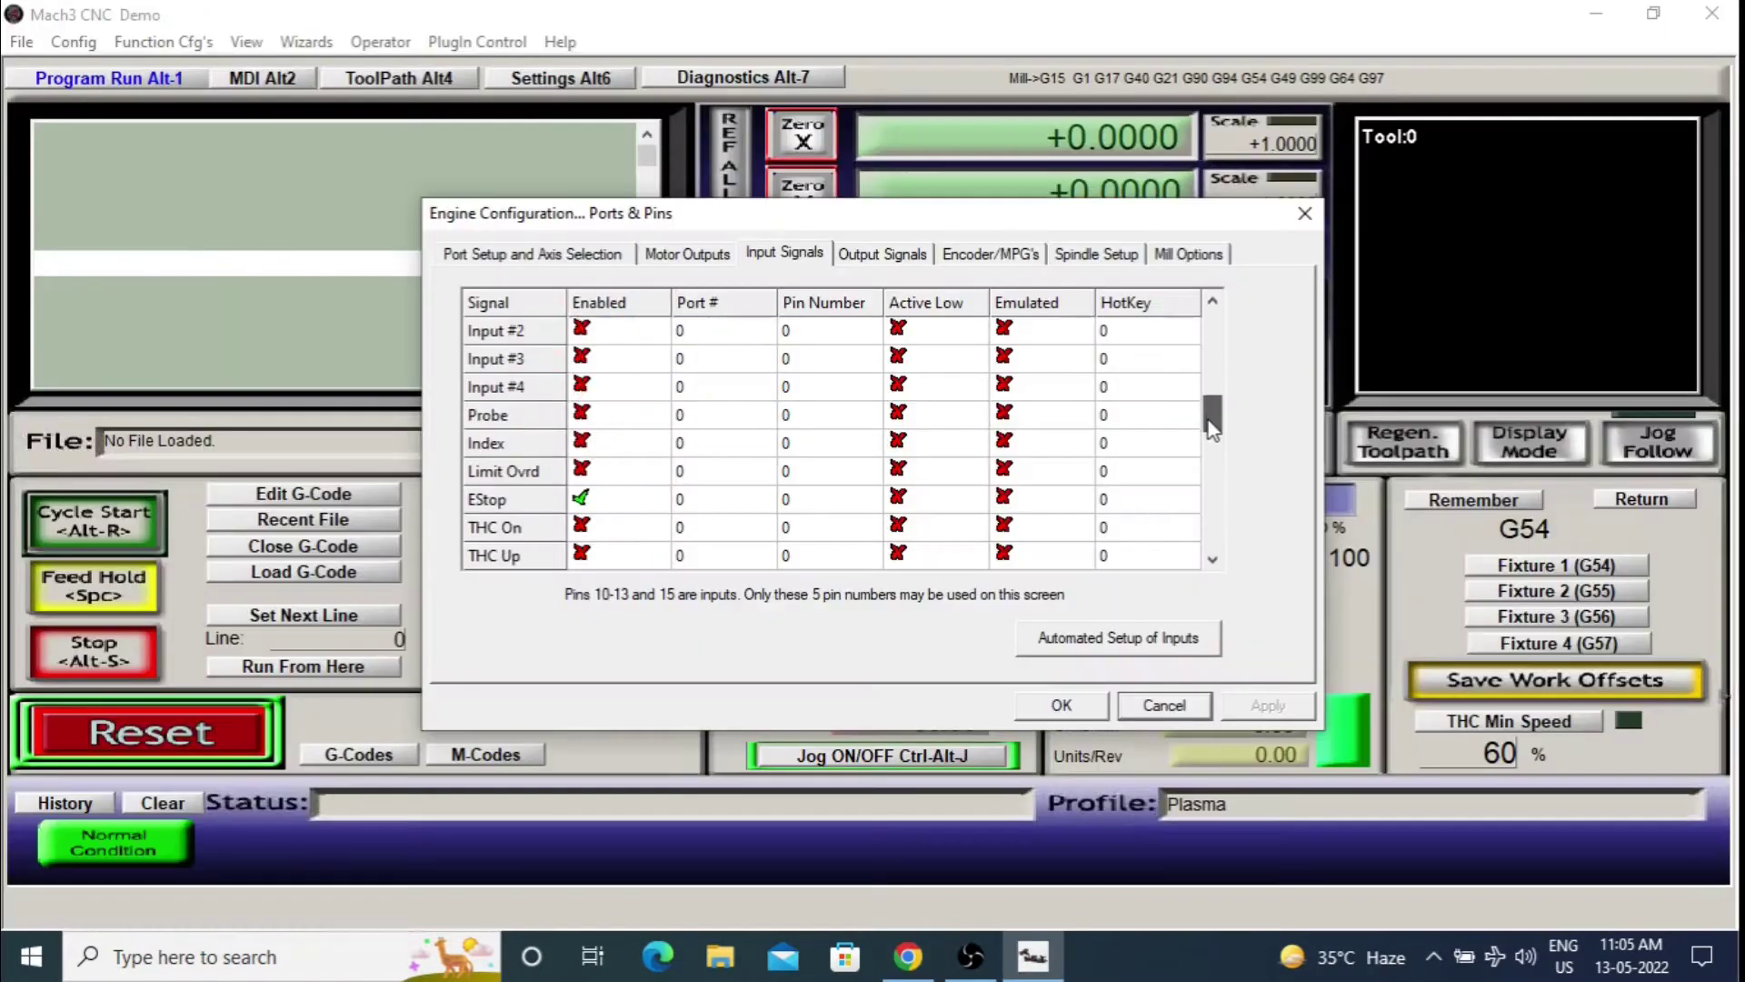
drag(1211, 414, 1212, 441)
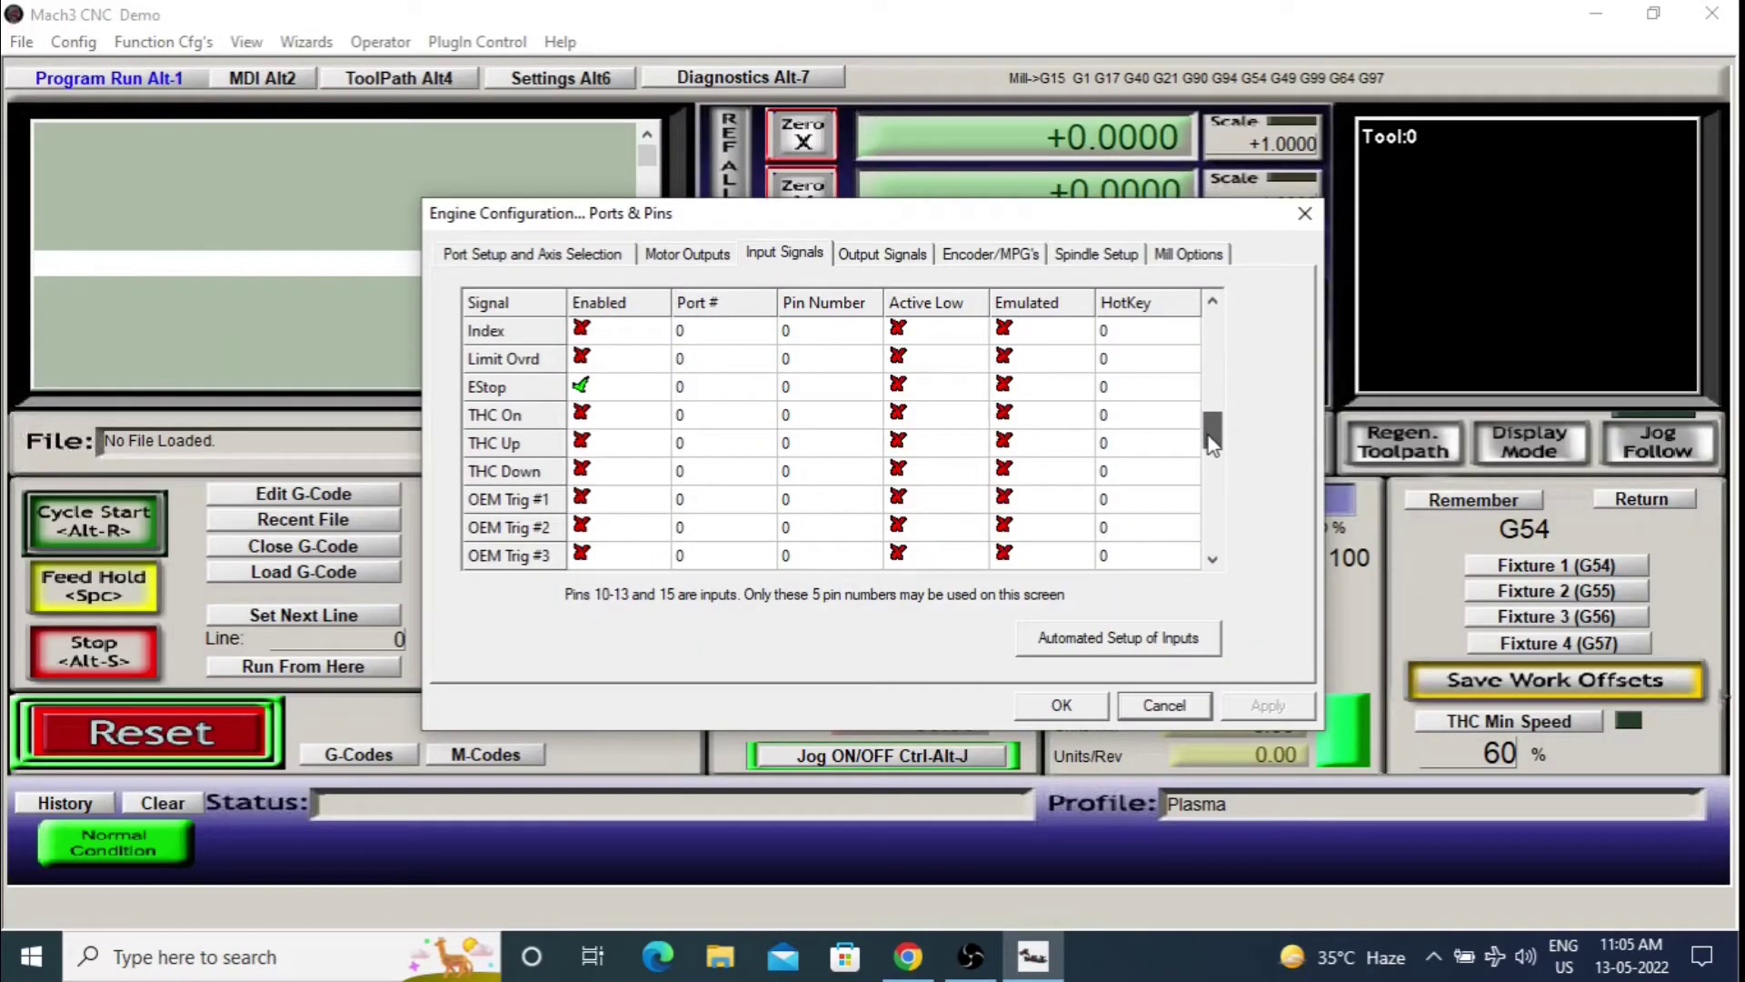
Step: Enable the THC On, THC Up and THC Down inputs on port 1
click(592, 418)
click(592, 446)
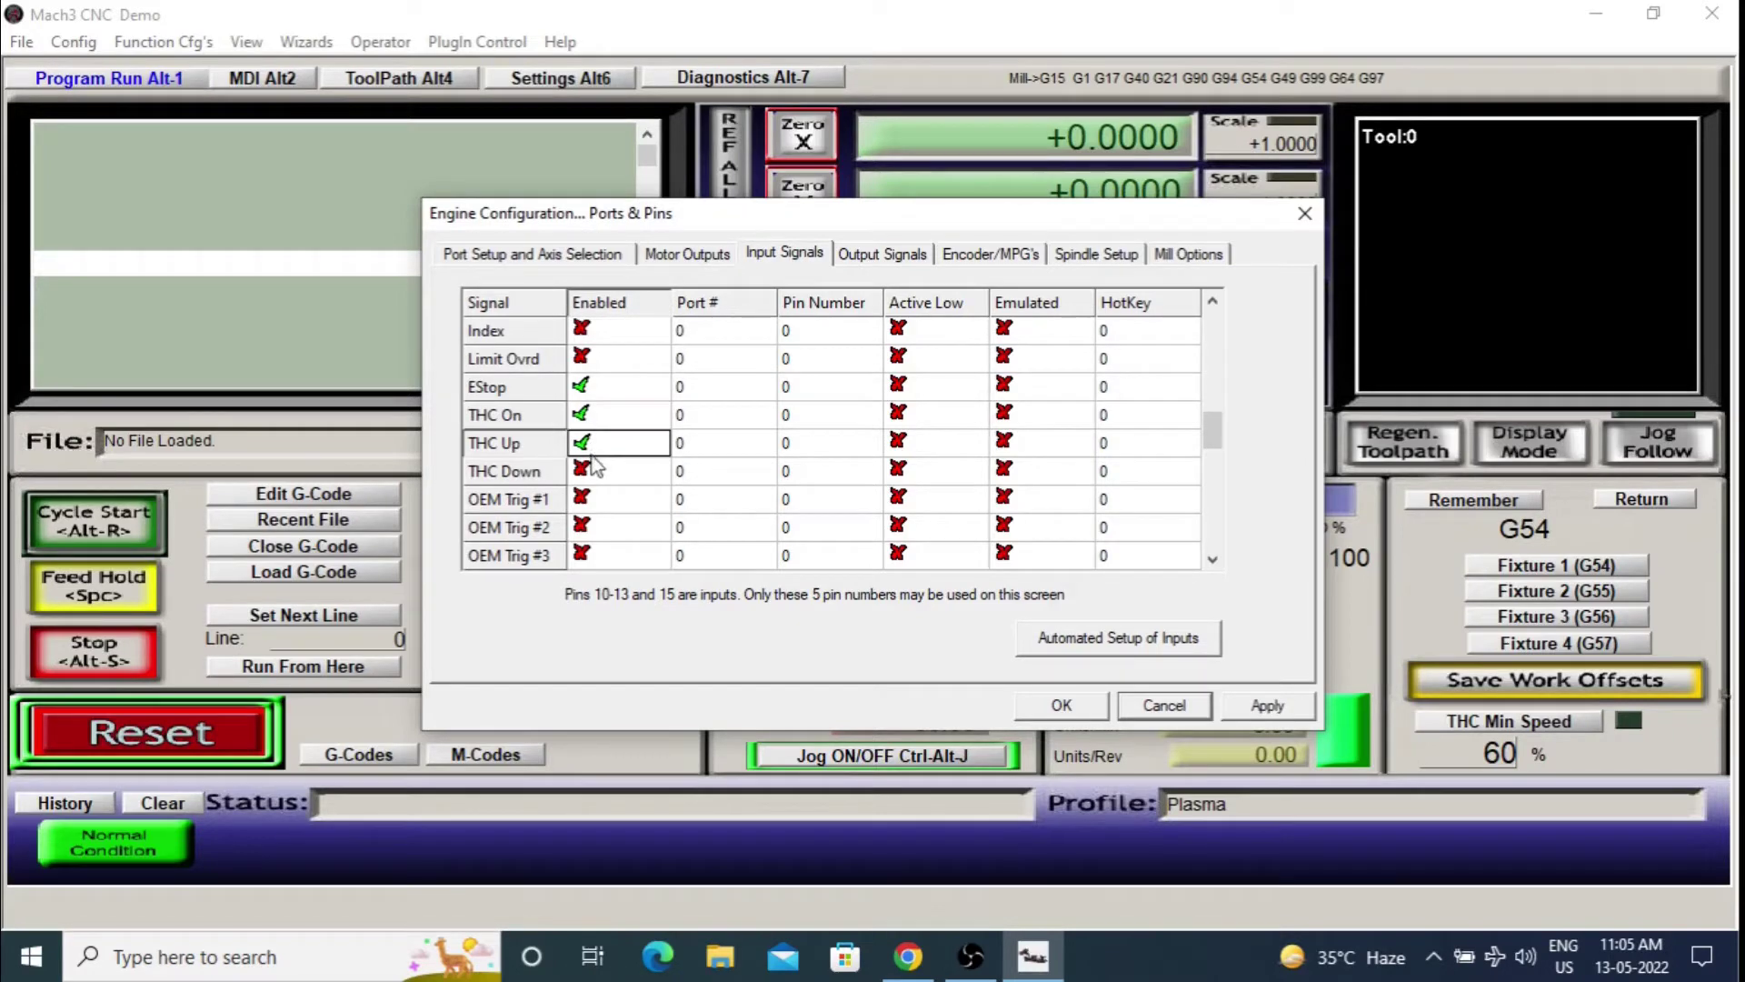
click(596, 474)
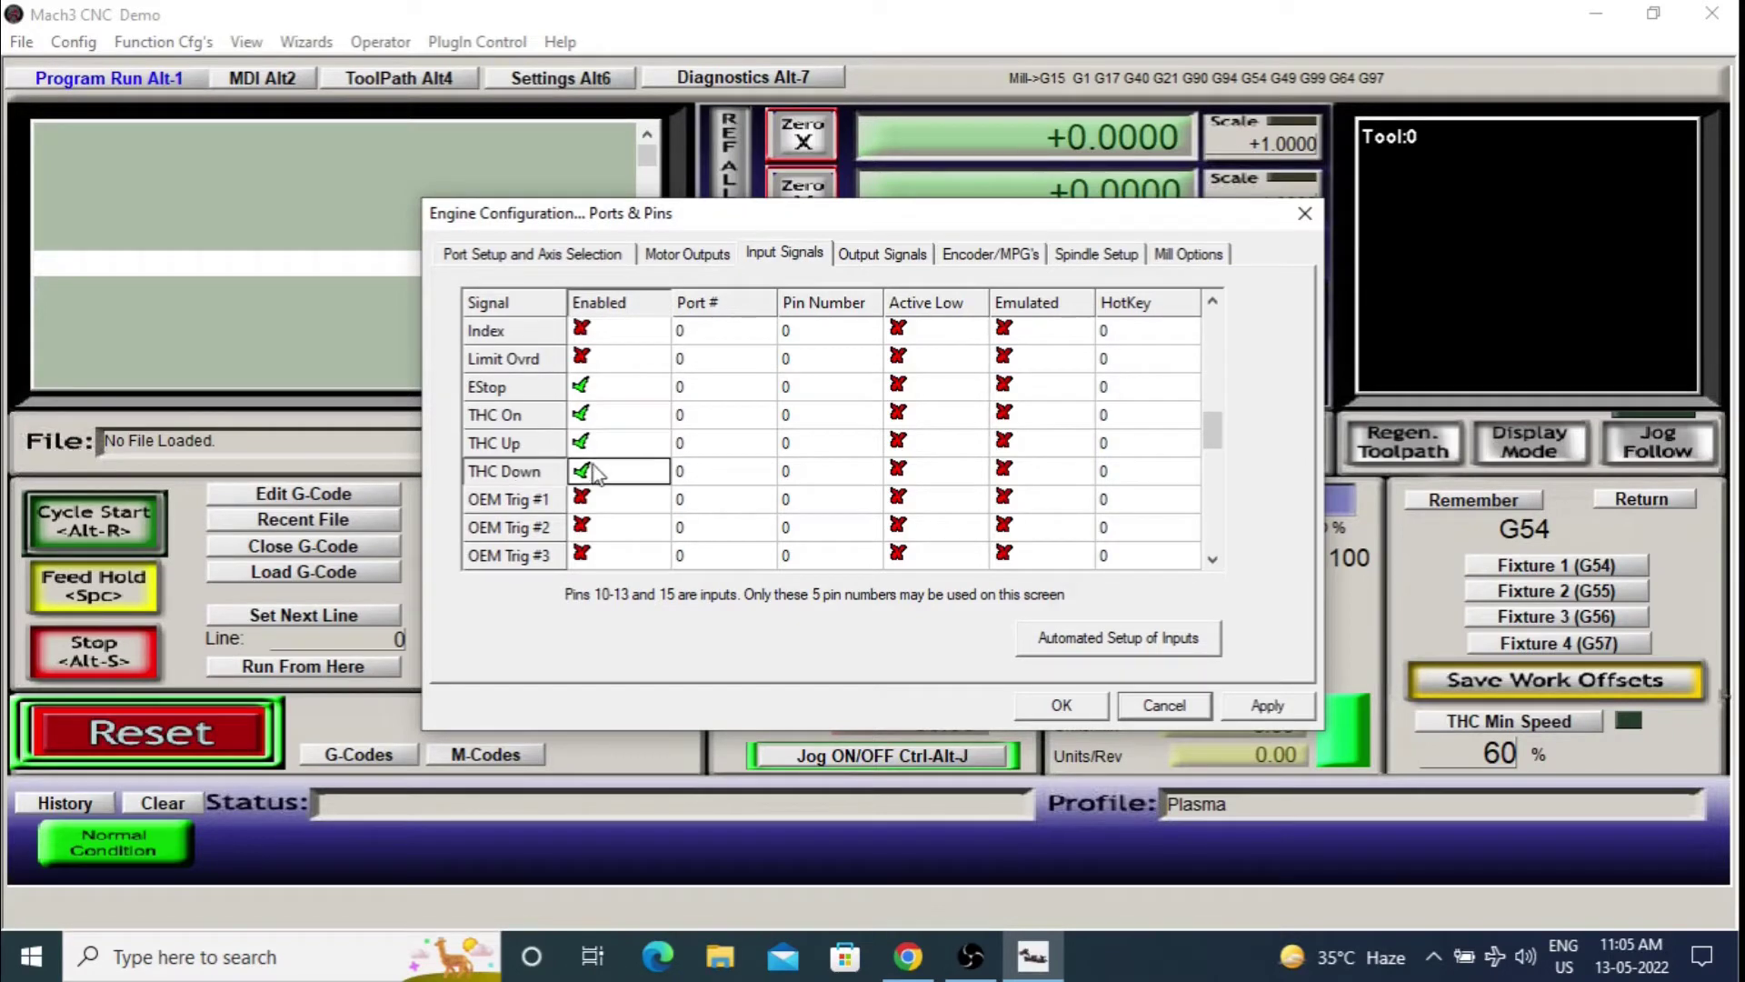
click(700, 418)
text(1)
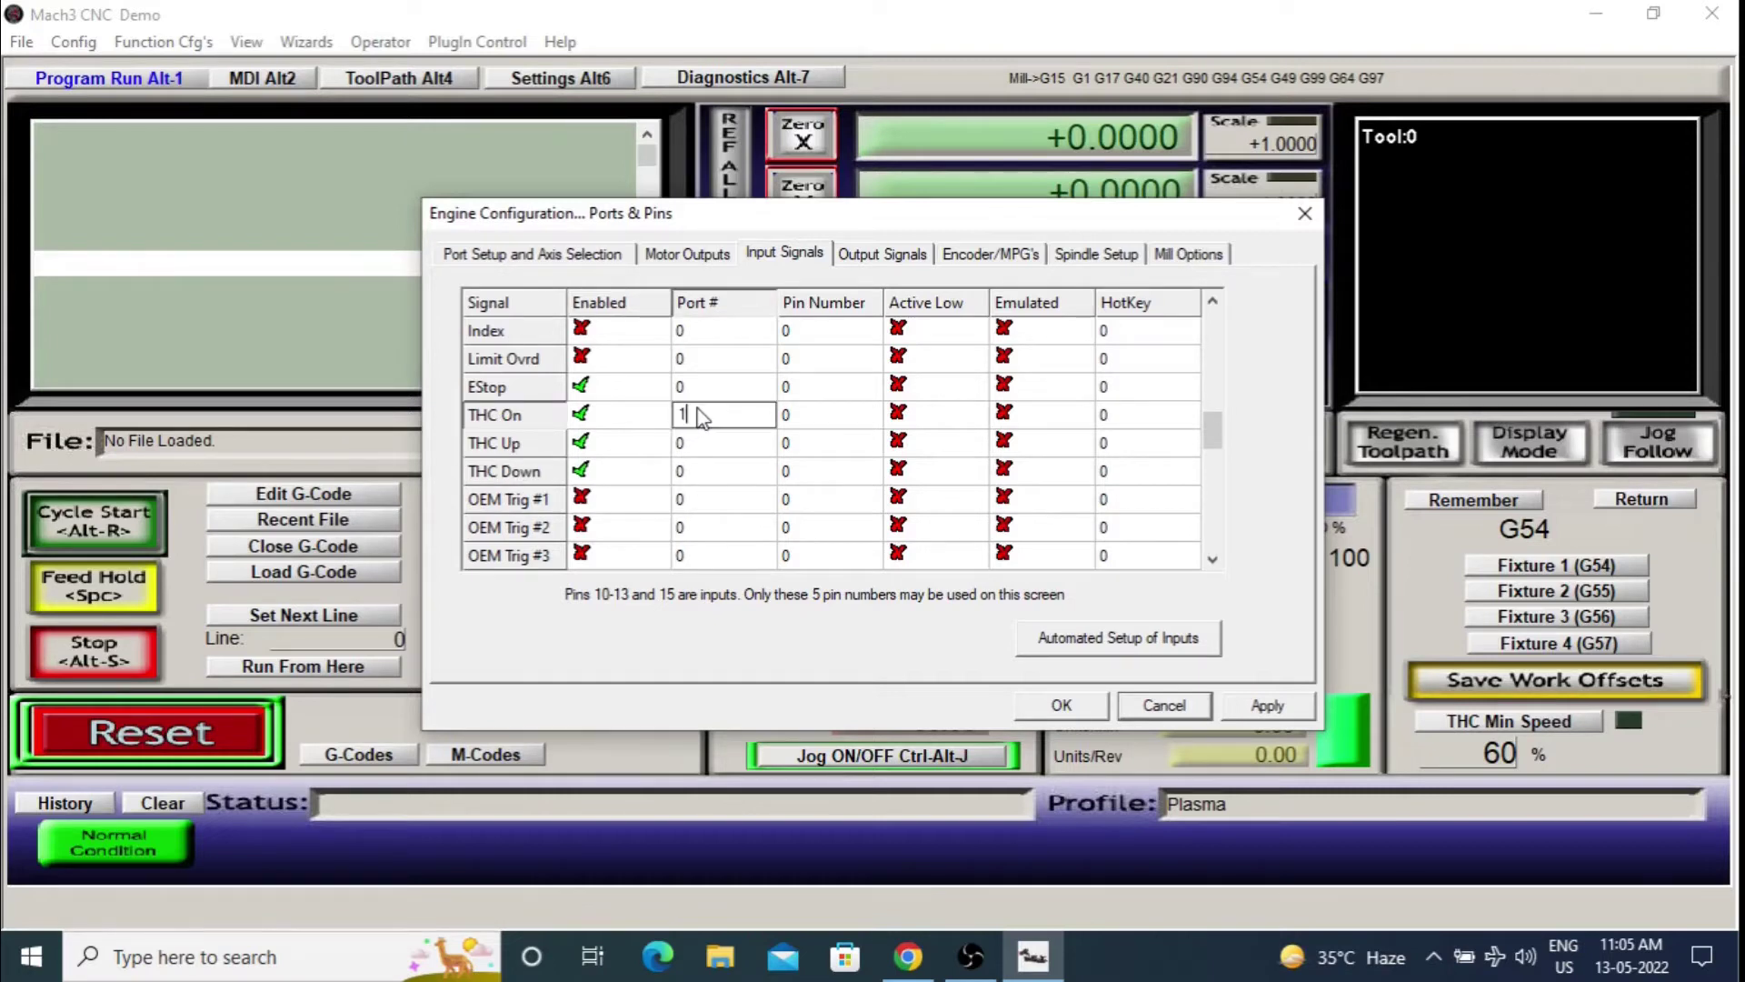
click(706, 445)
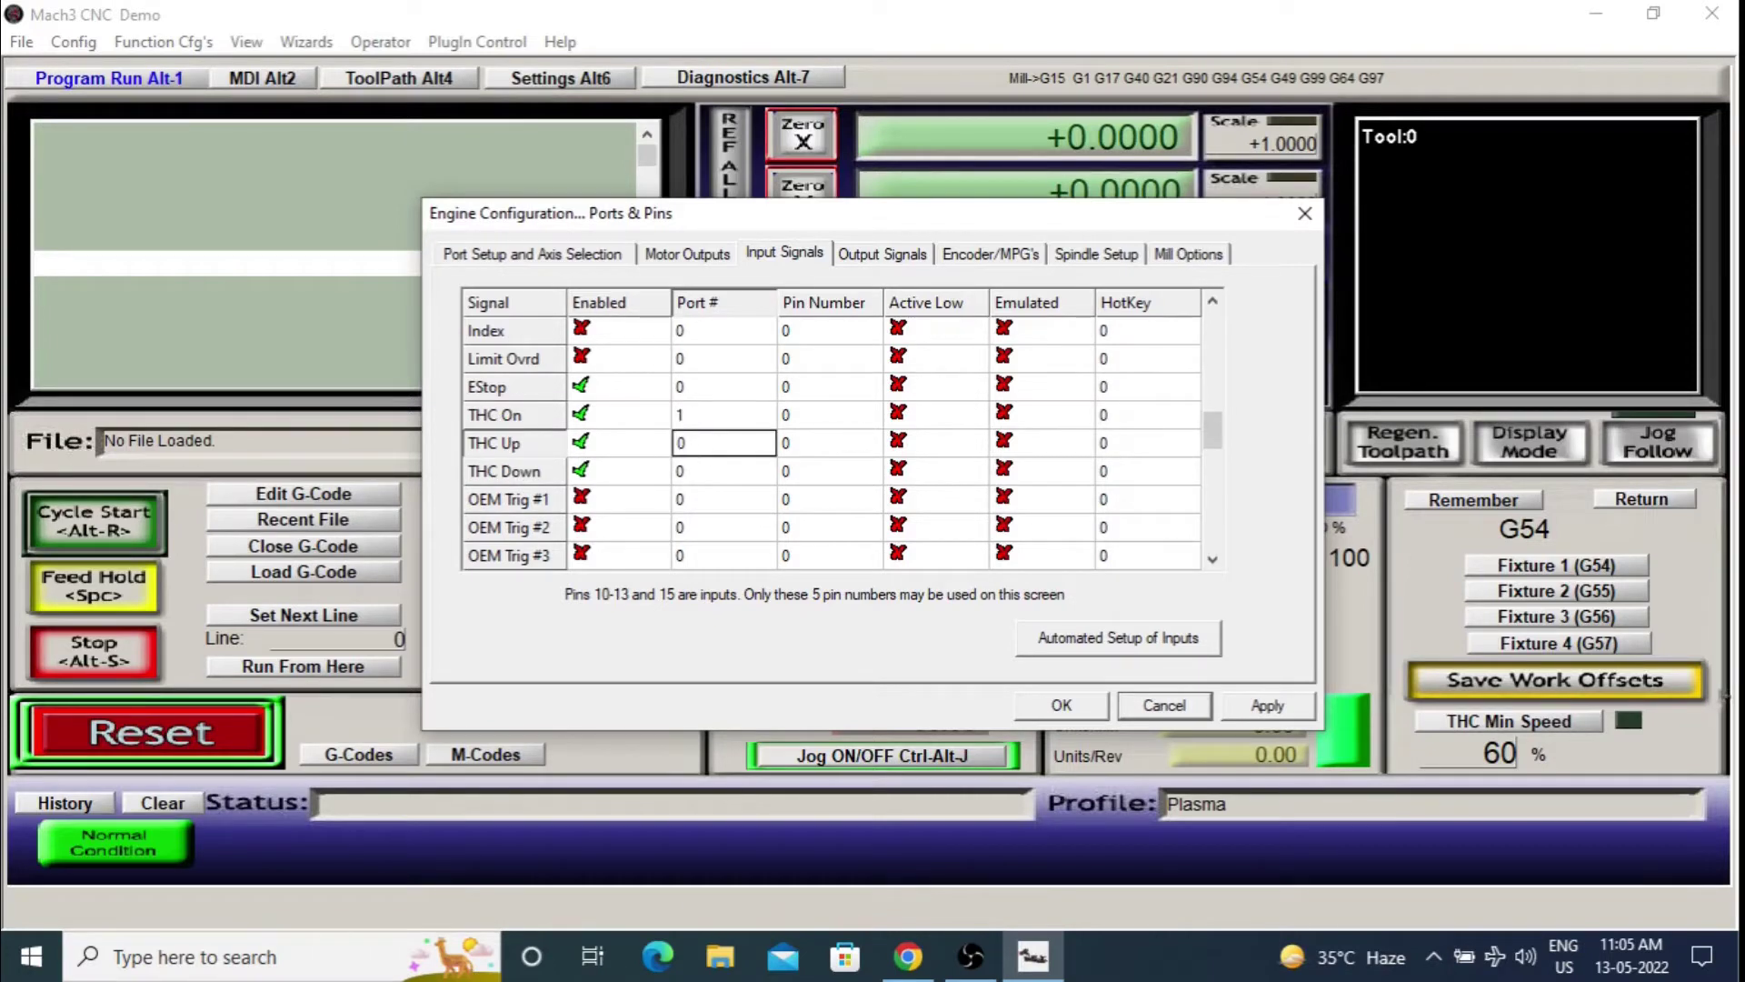
text(1)
click(706, 473)
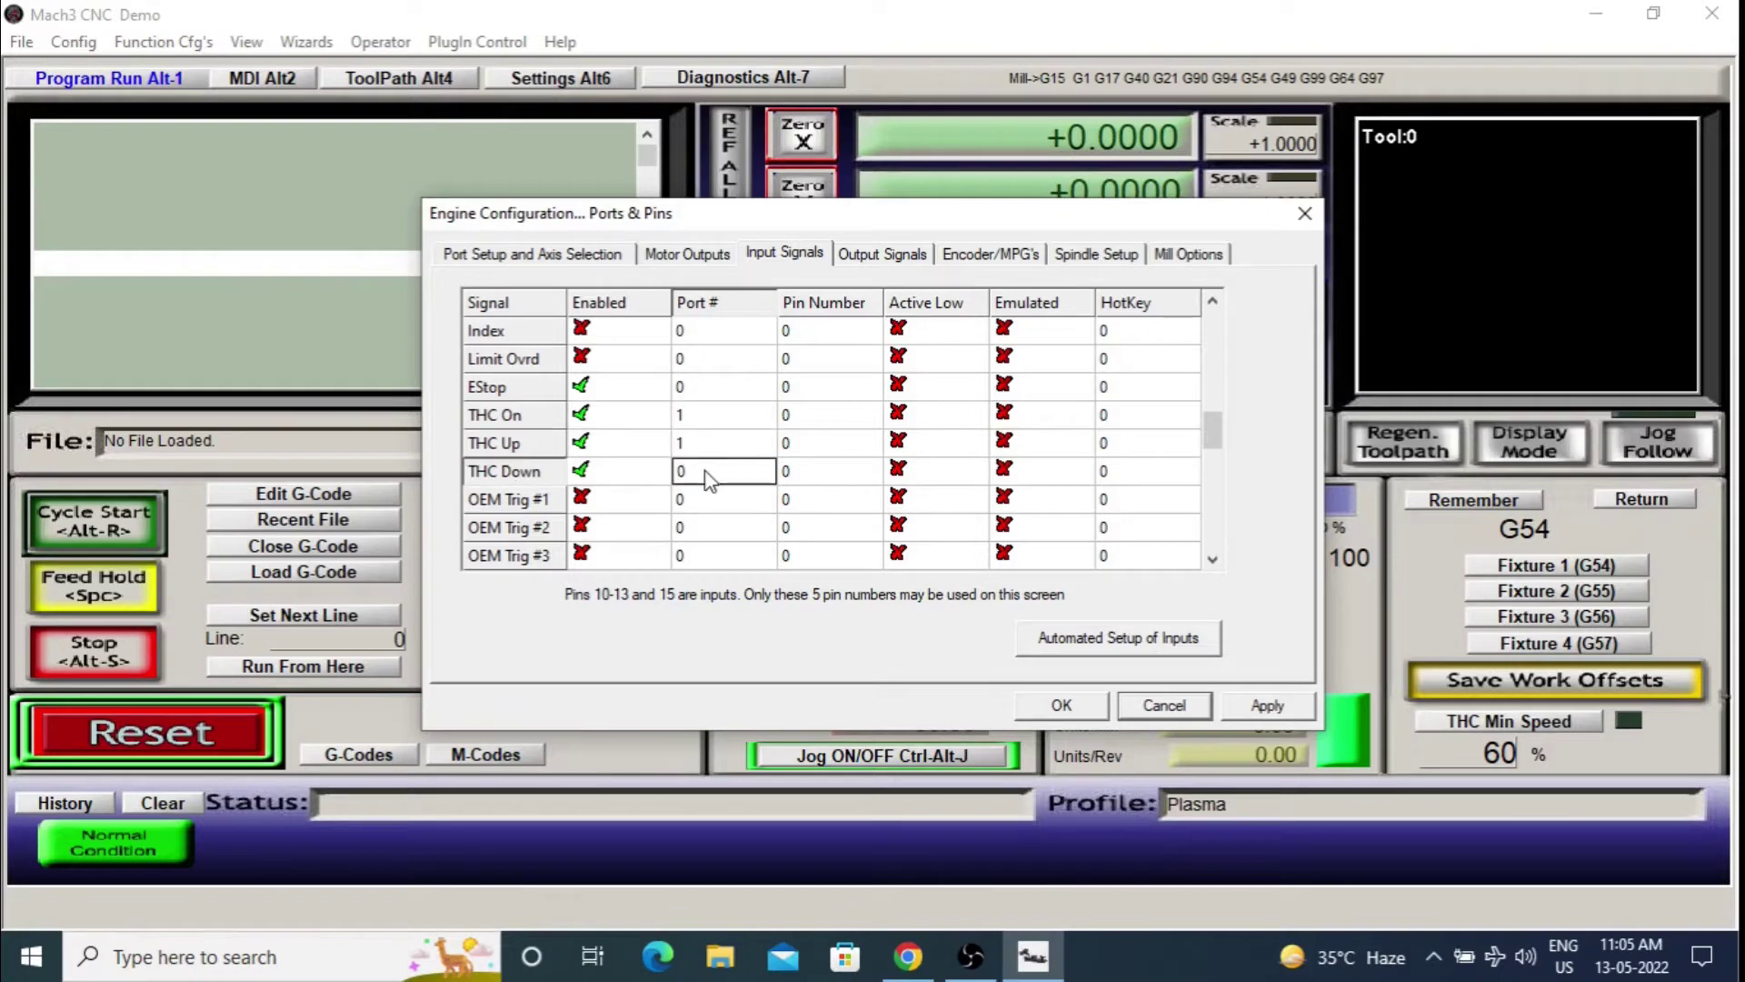
text(1)
Step: Assign pins 11, 10 and 12 to THC On, THC Up and THC Down
click(821, 446)
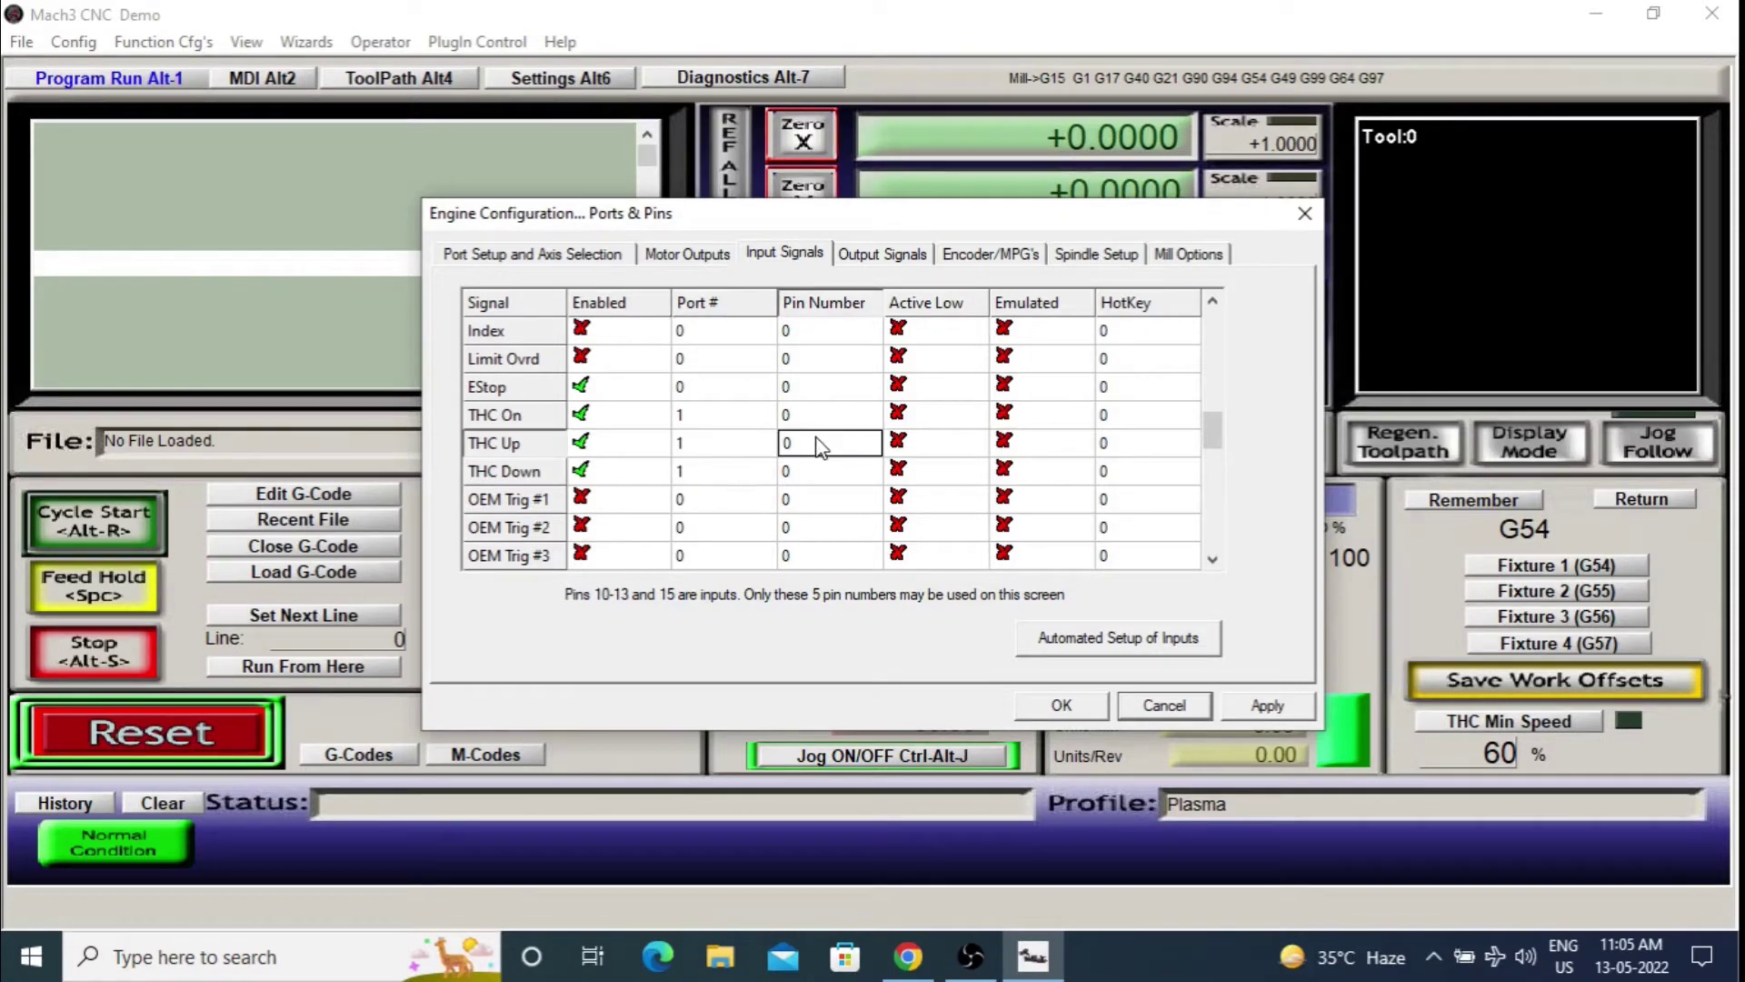
text(10)
click(803, 471)
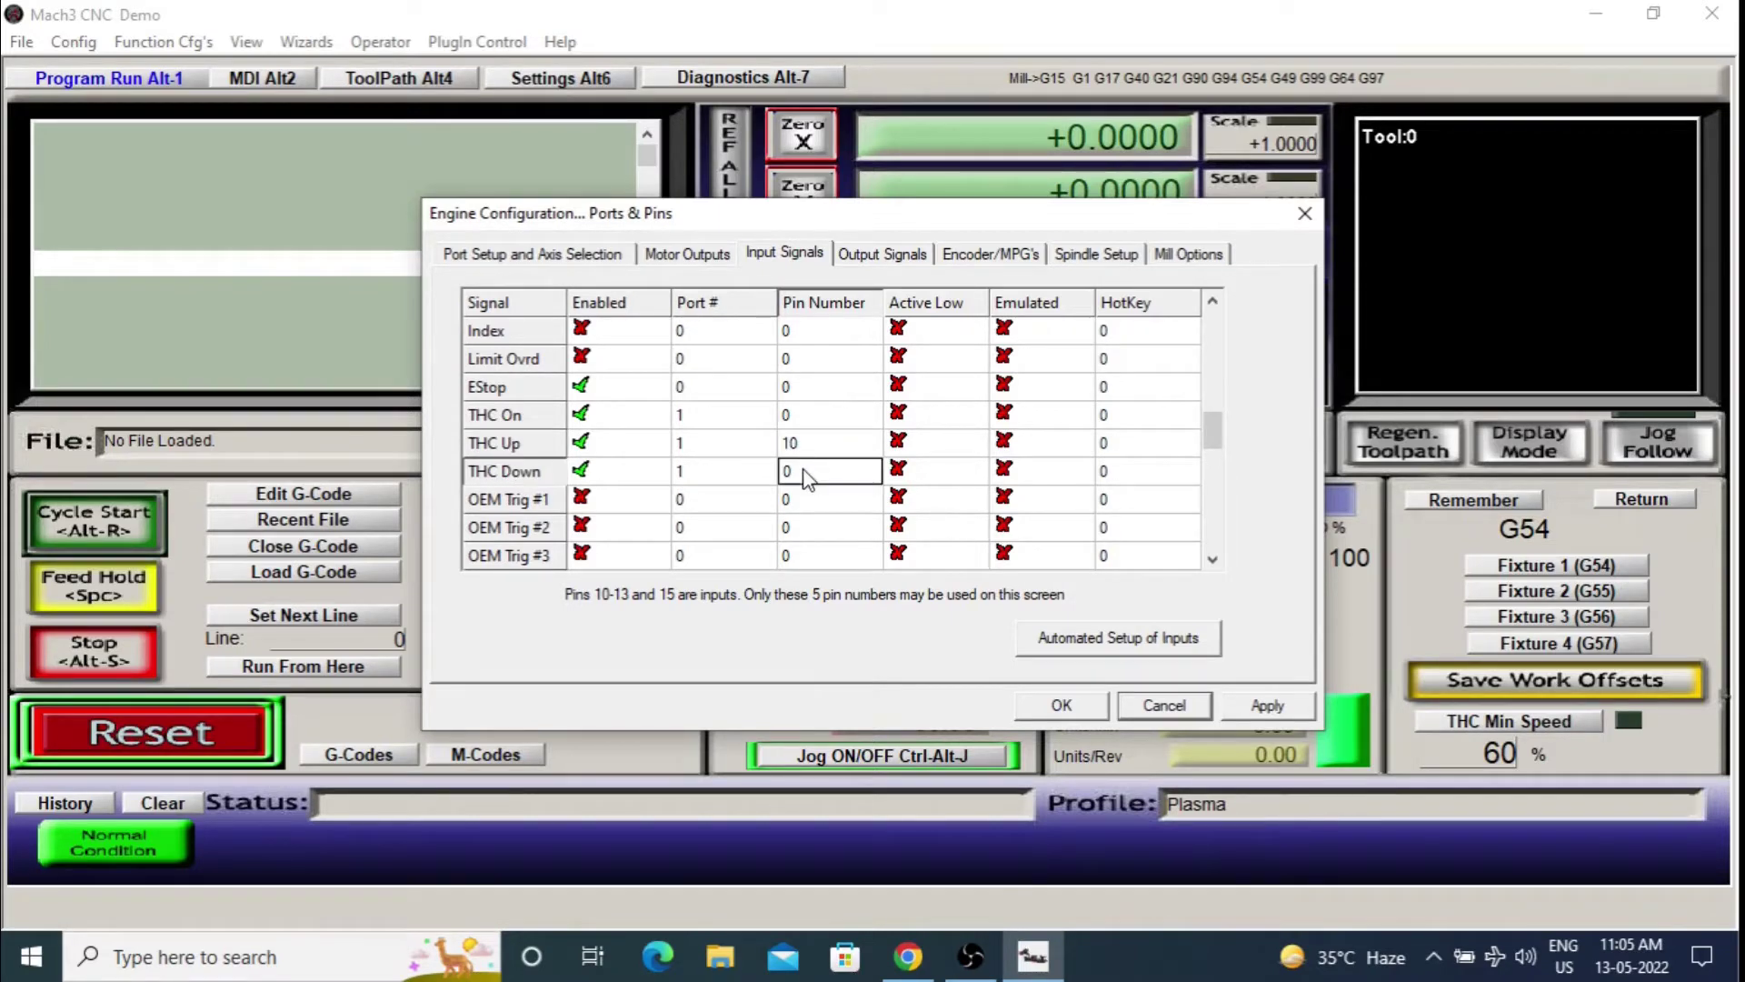
text(12)
click(809, 416)
text(11)
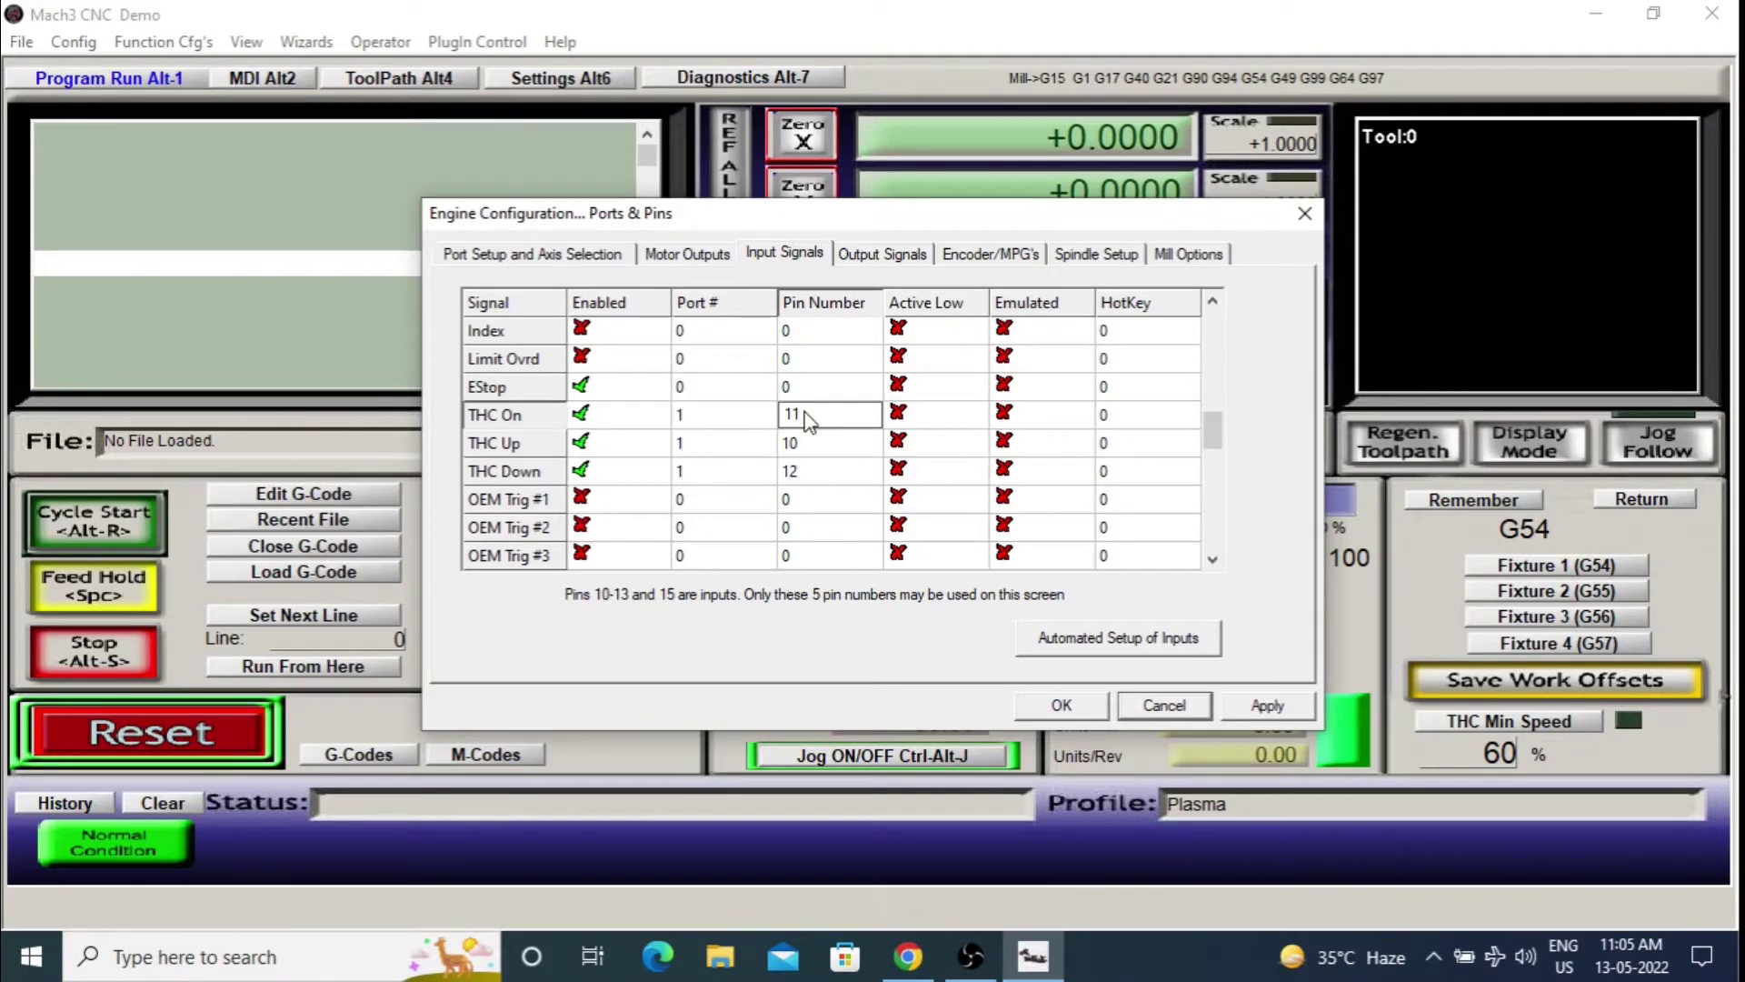
Step: Make the three THC inputs active low, apply, and show the Output Signals tab
click(914, 416)
click(916, 444)
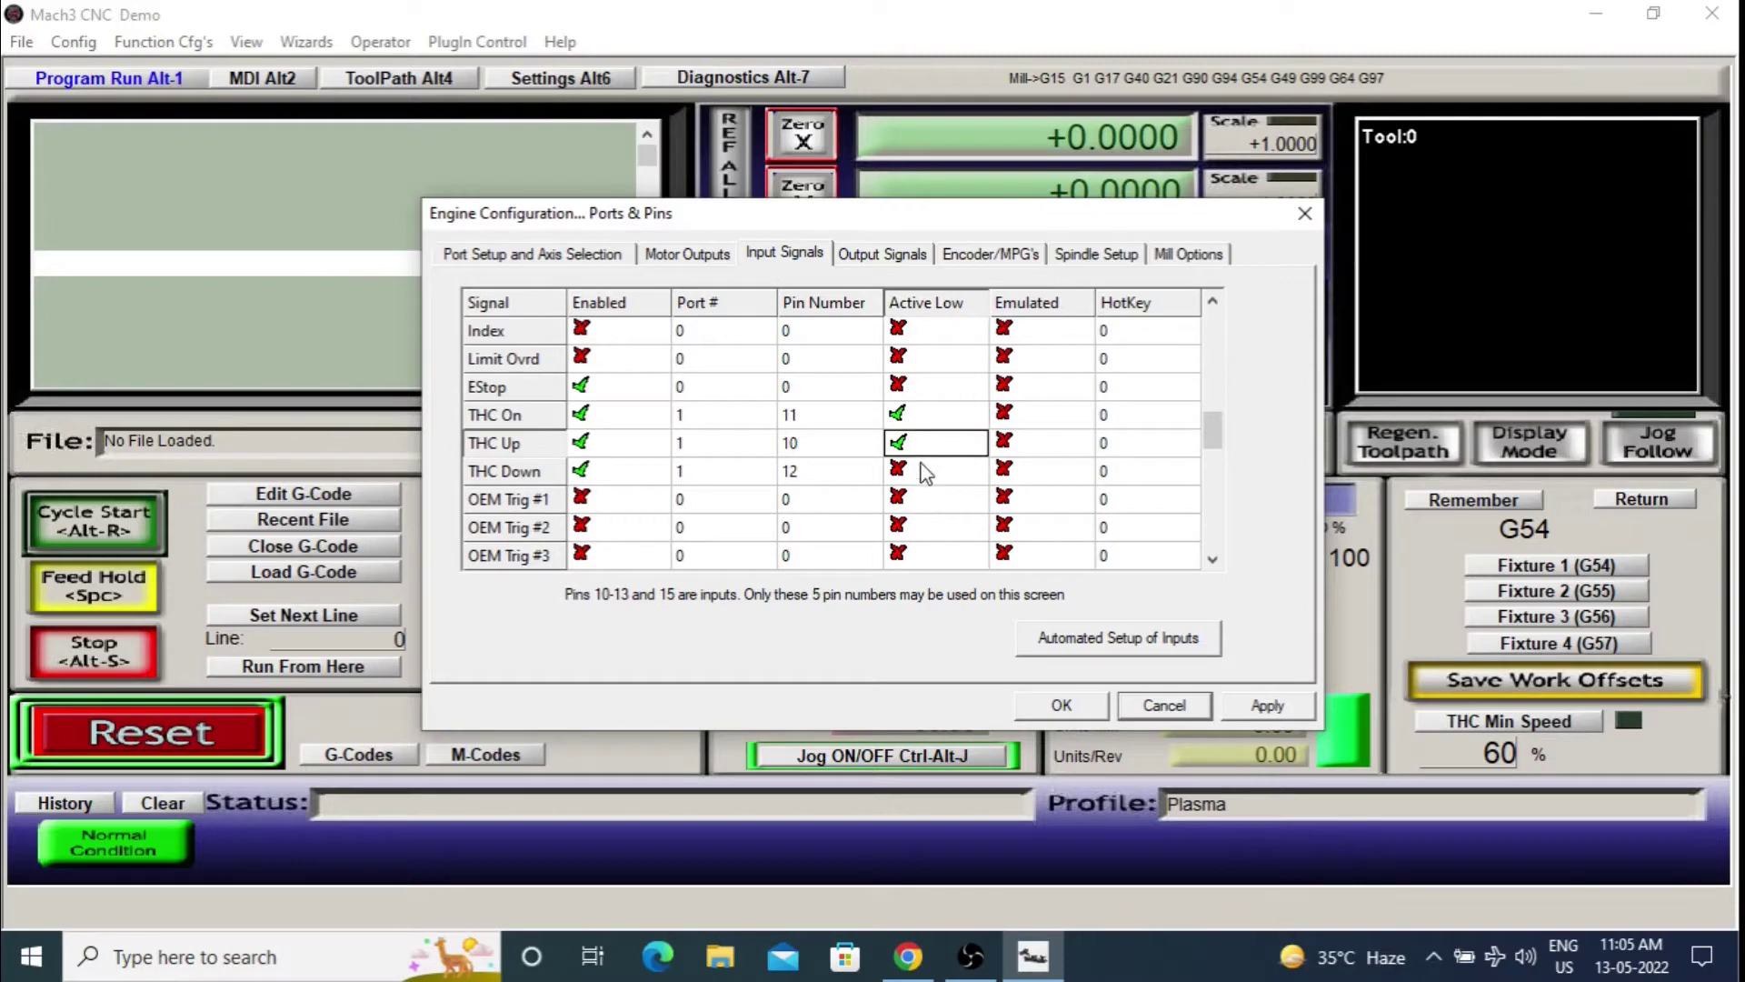
click(926, 474)
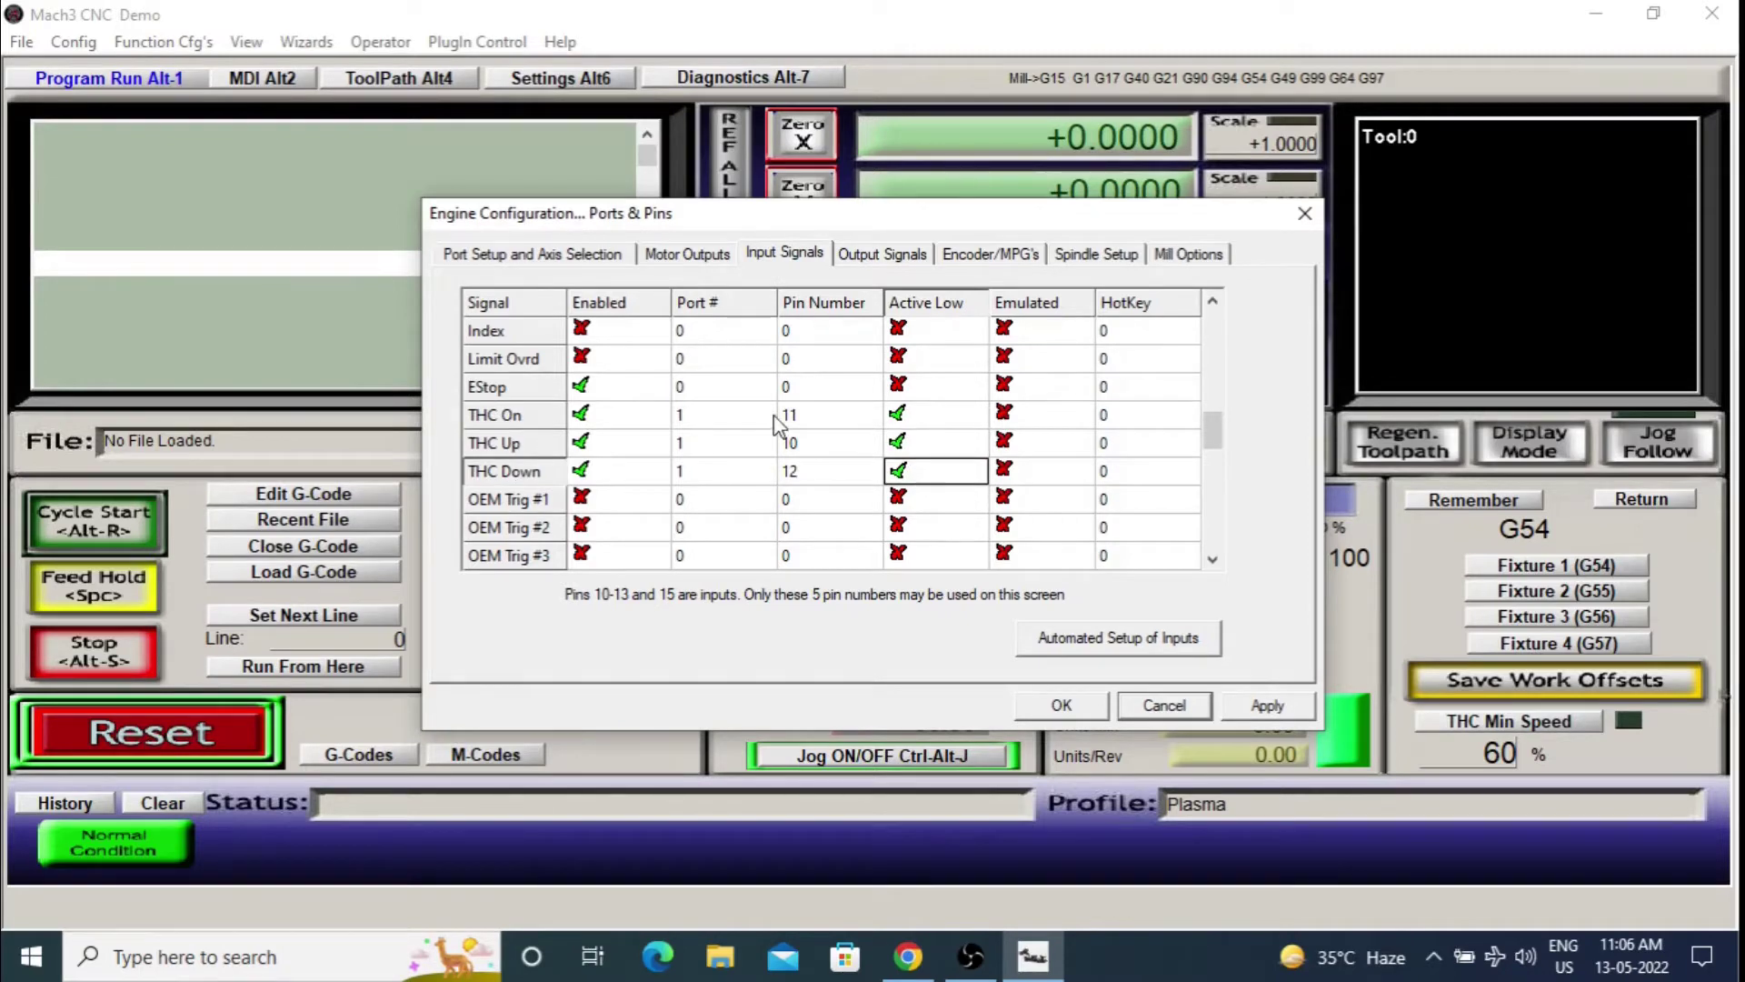
click(1268, 711)
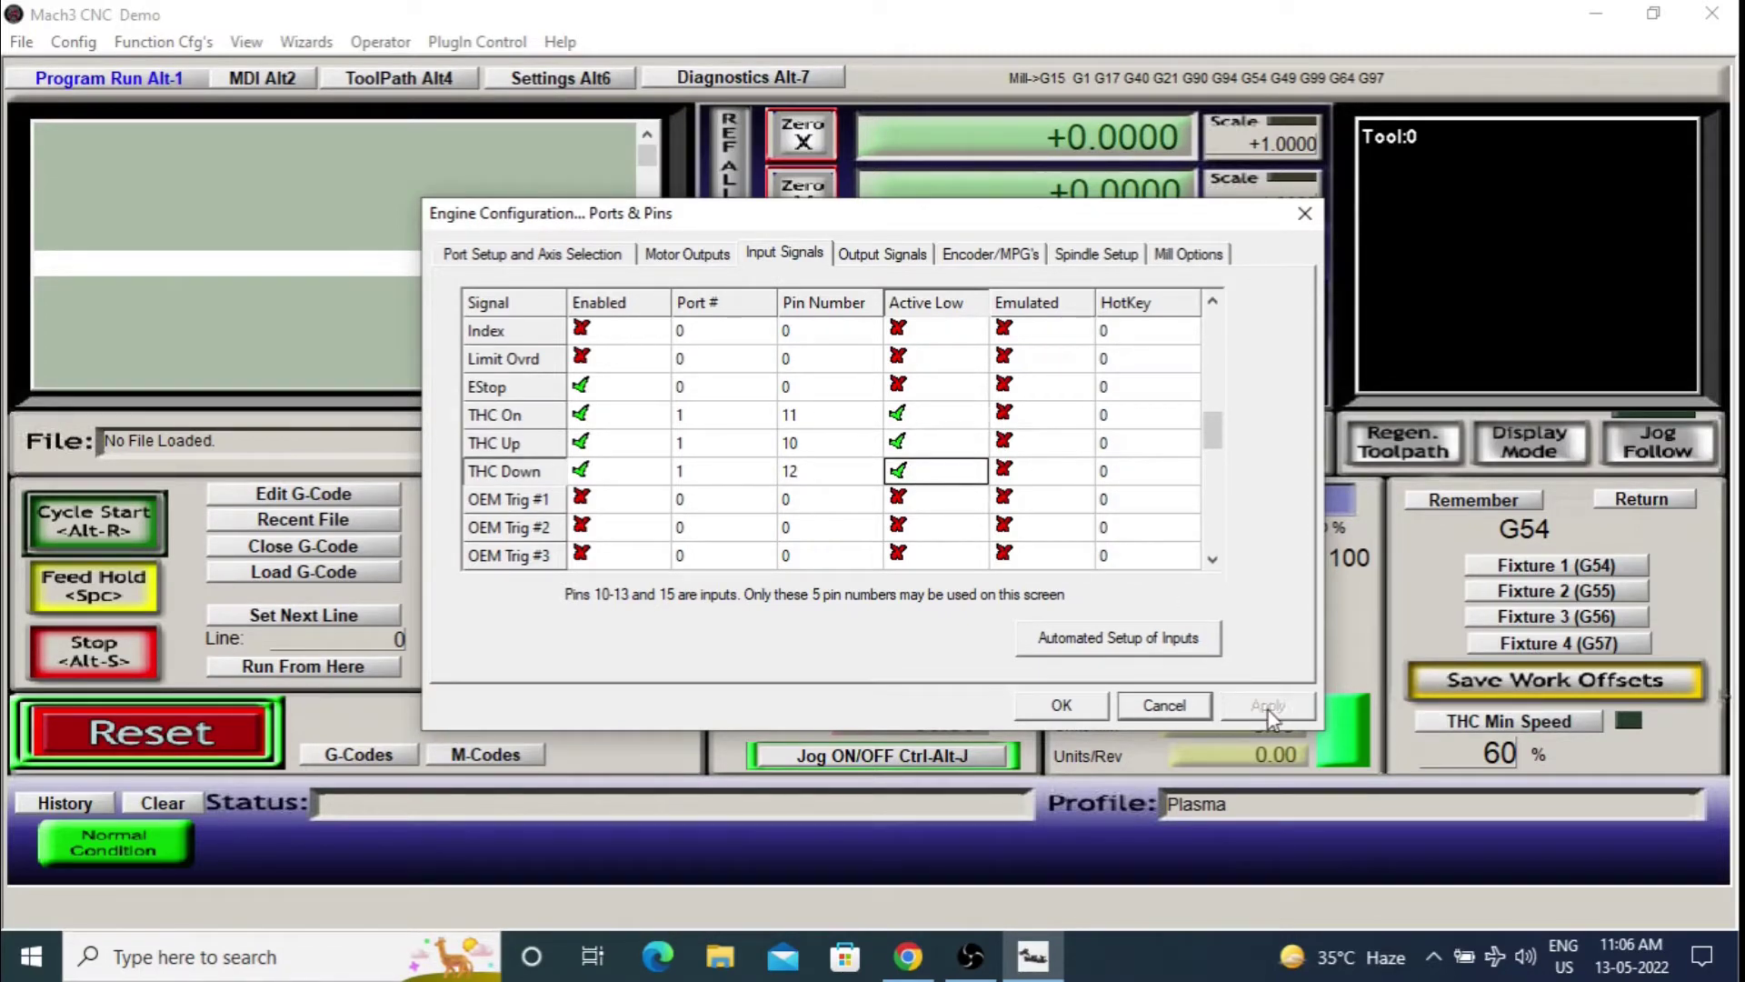
click(909, 257)
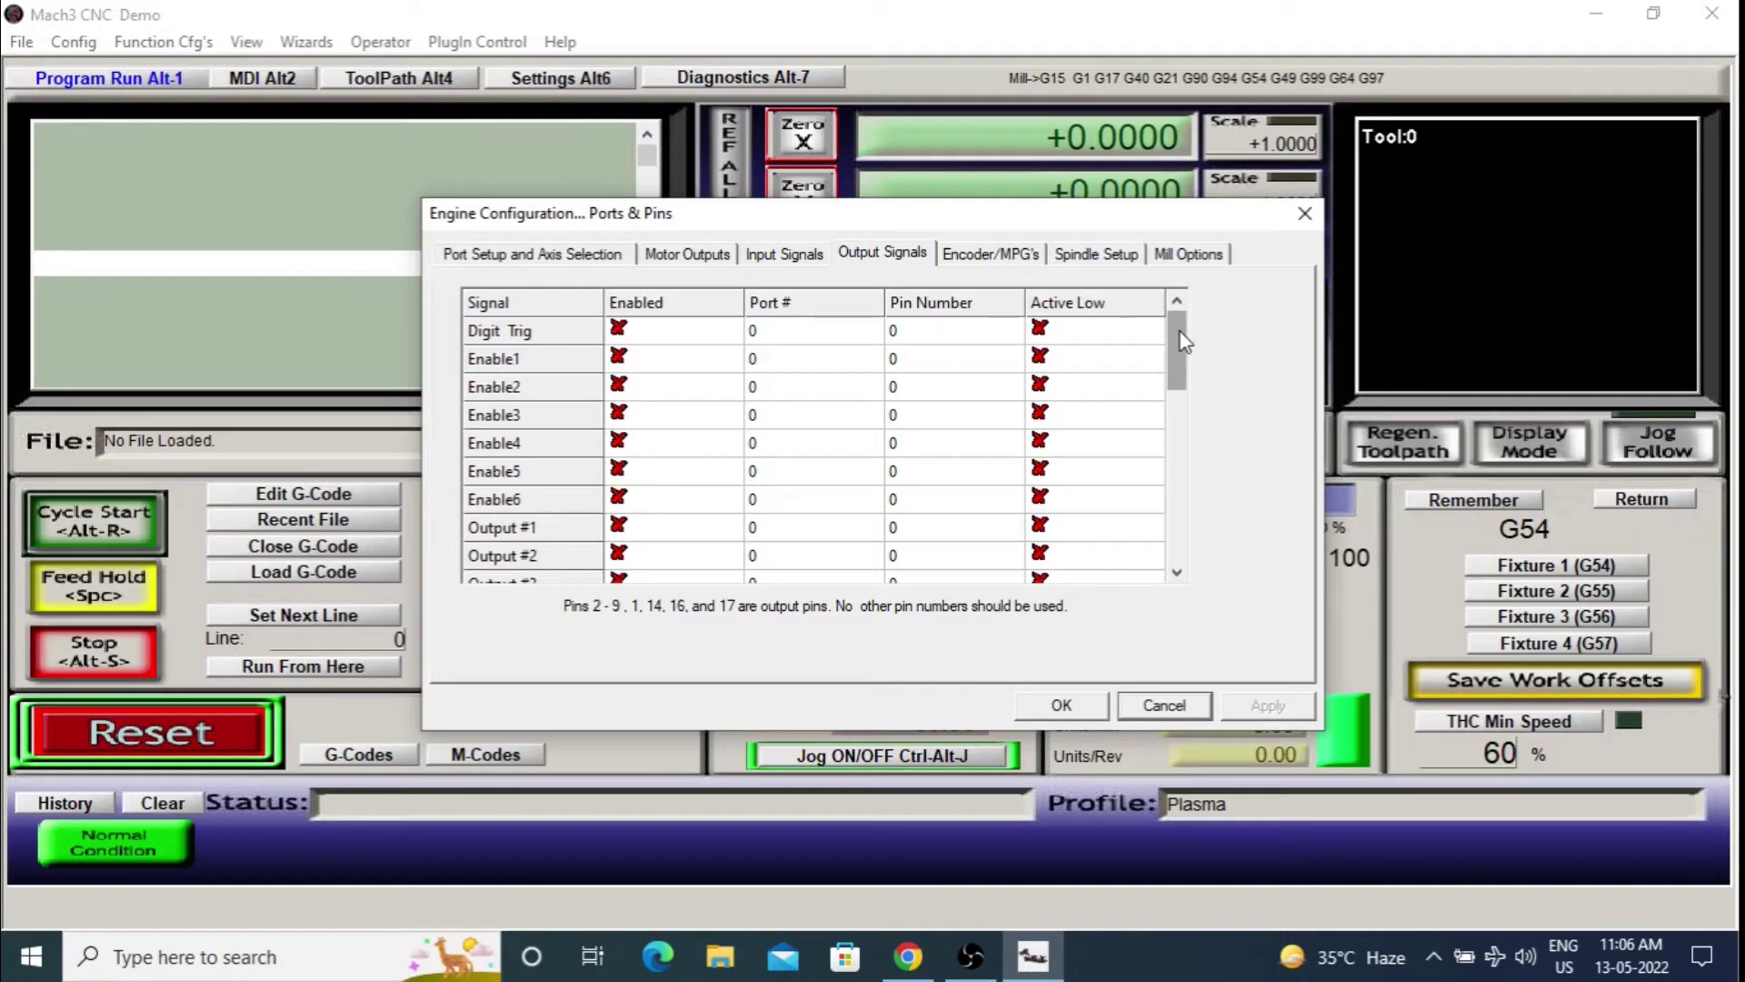
drag(1183, 342, 1185, 337)
Step: Switch to page 10 of the breakout board PDF manual for output signal settings
key(alt+Tab)
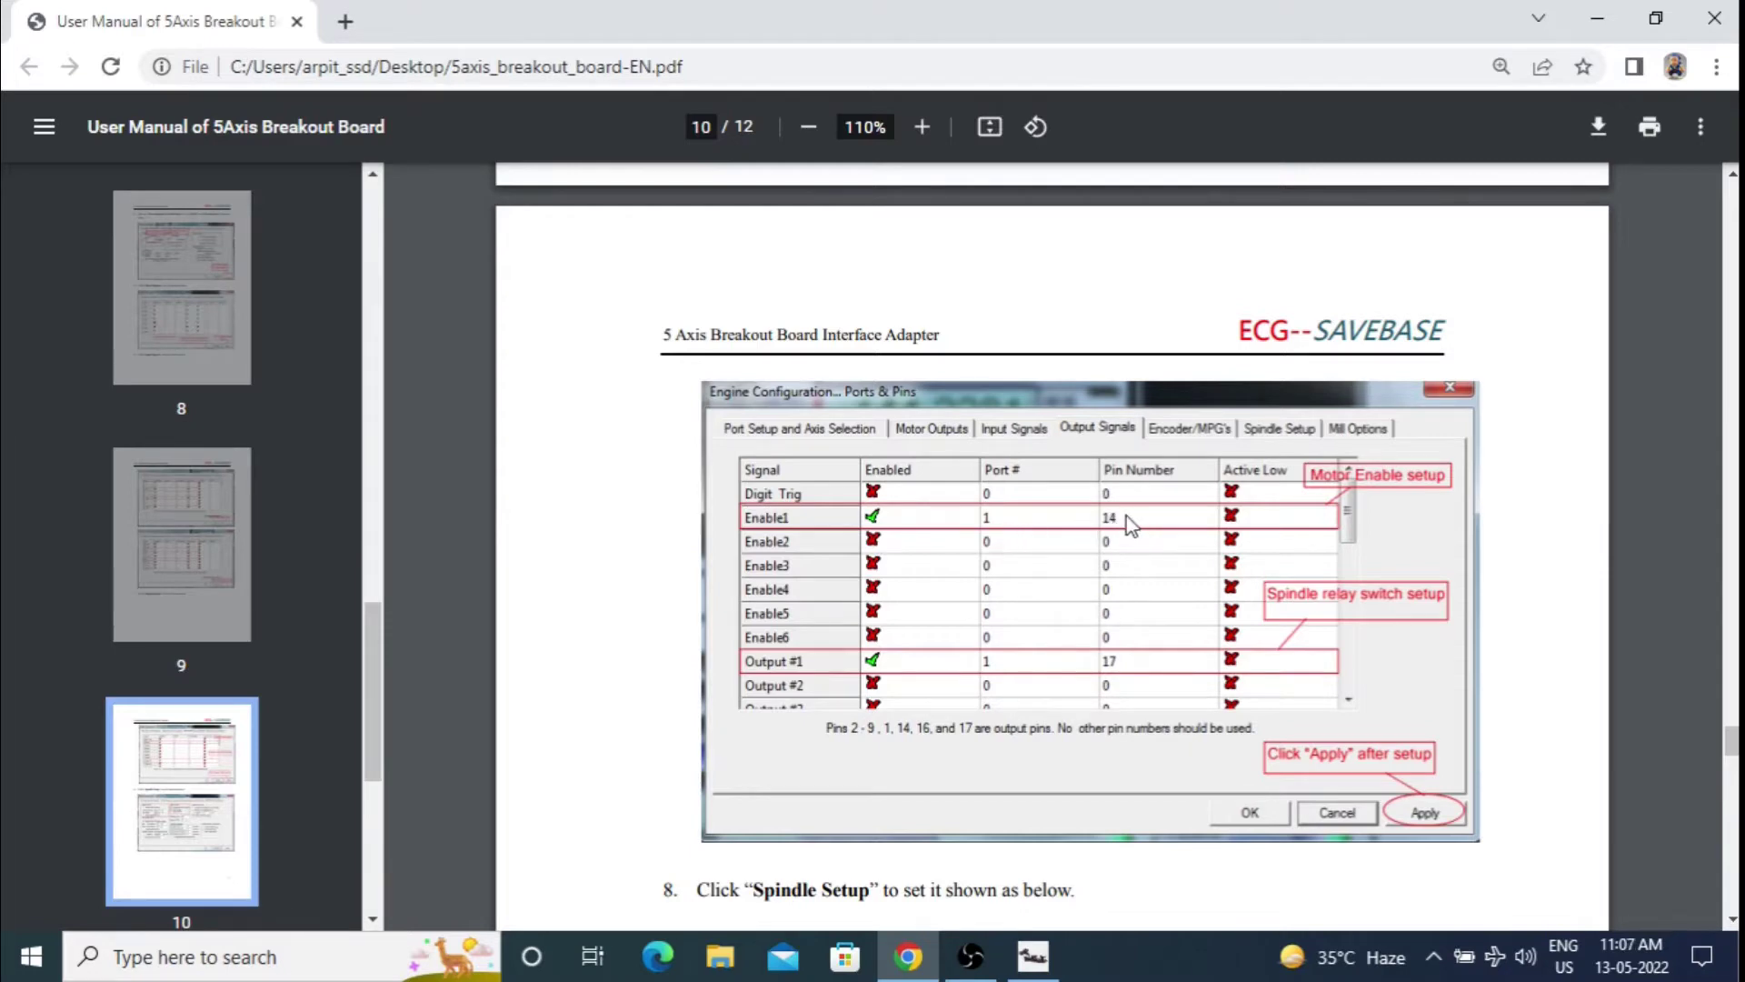
Step: Enable the Enable1 output on port 1, pin 14
key(alt+Tab)
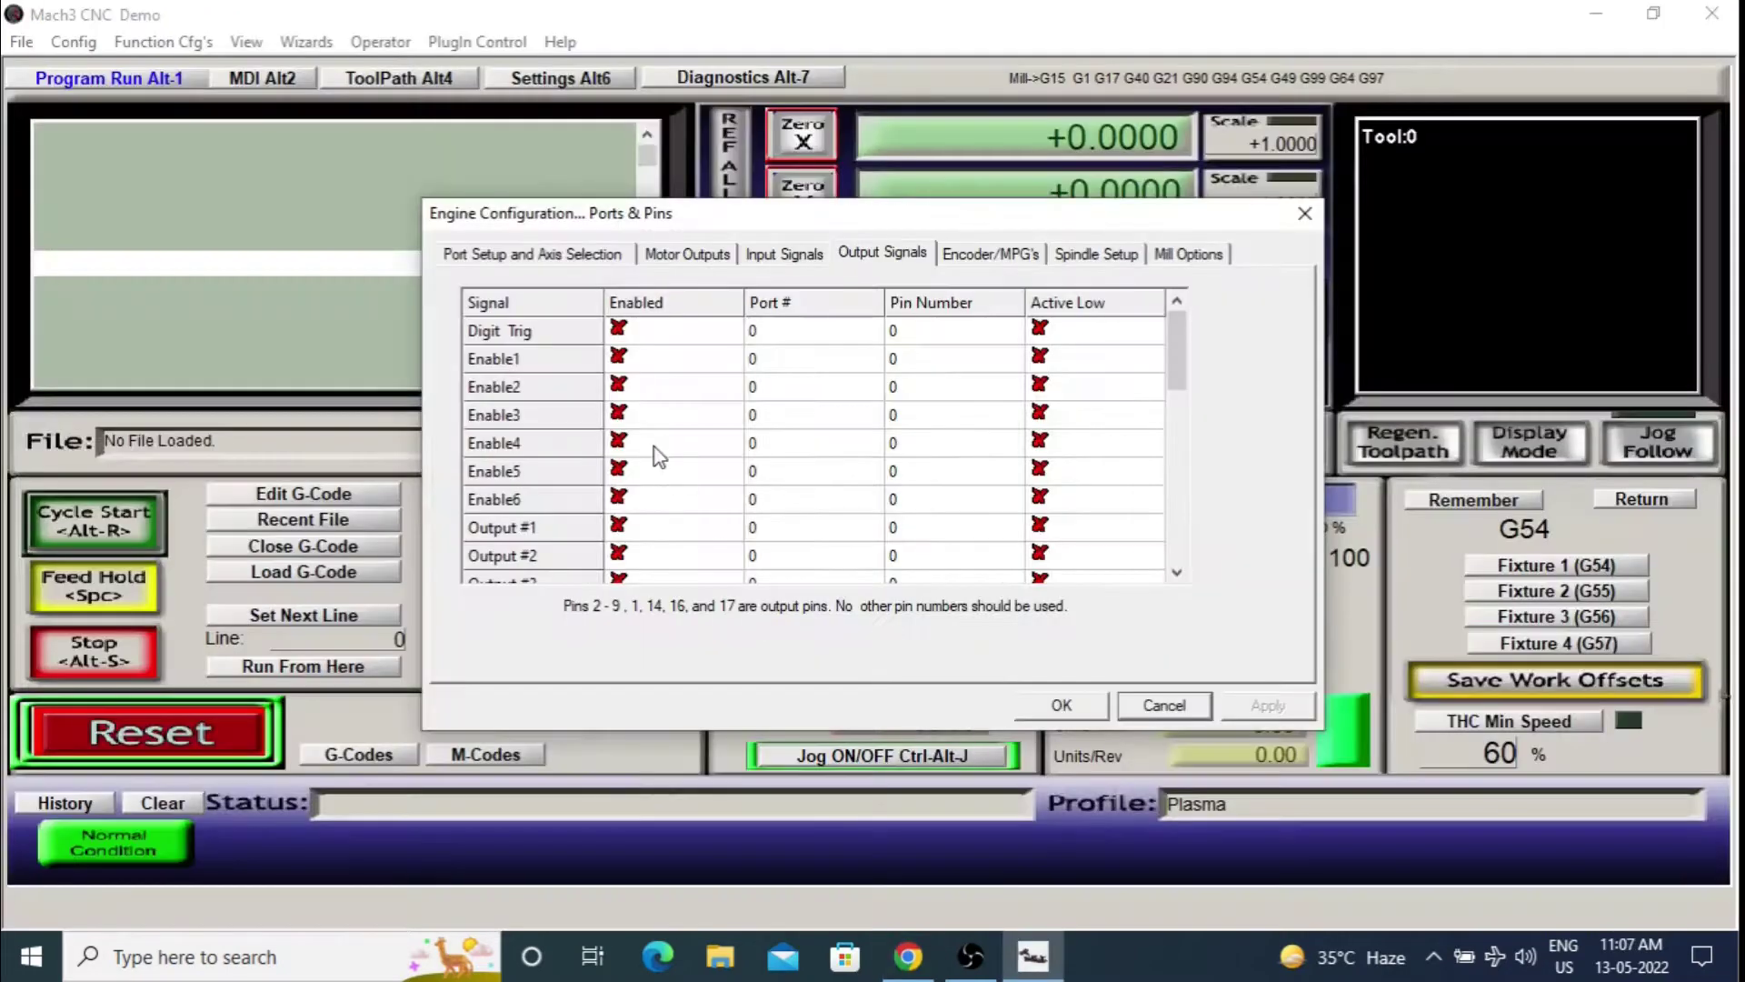
click(633, 359)
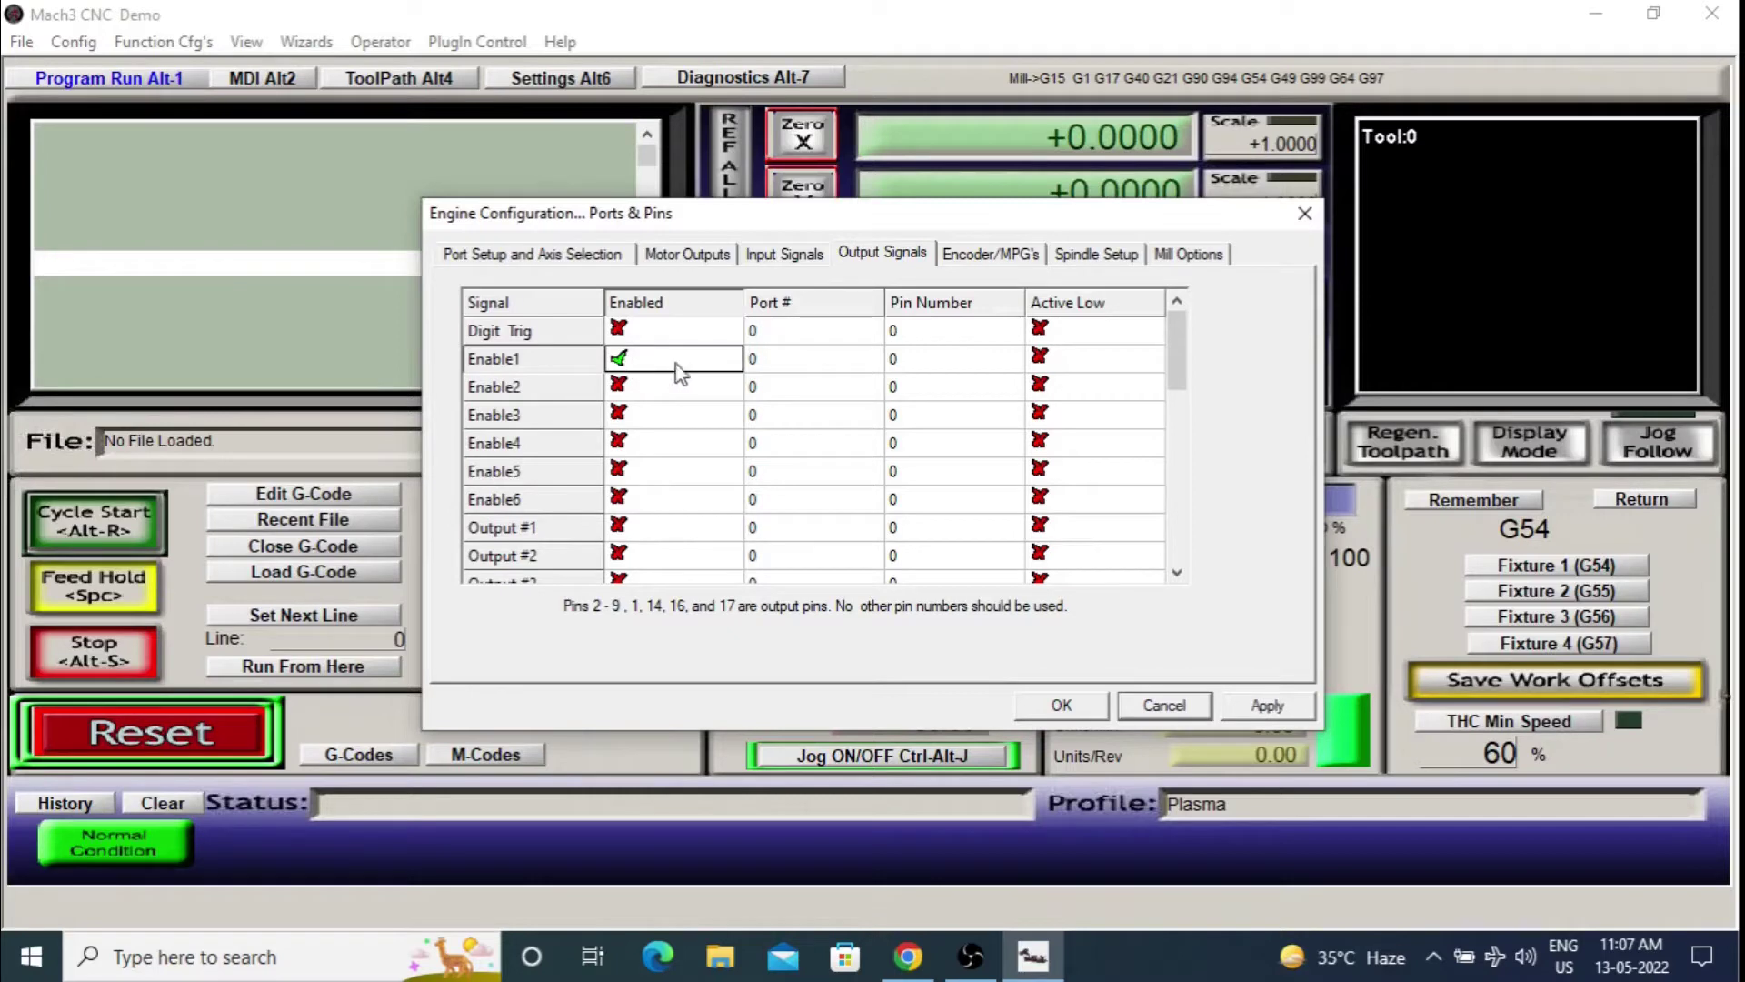
click(783, 364)
text(1)
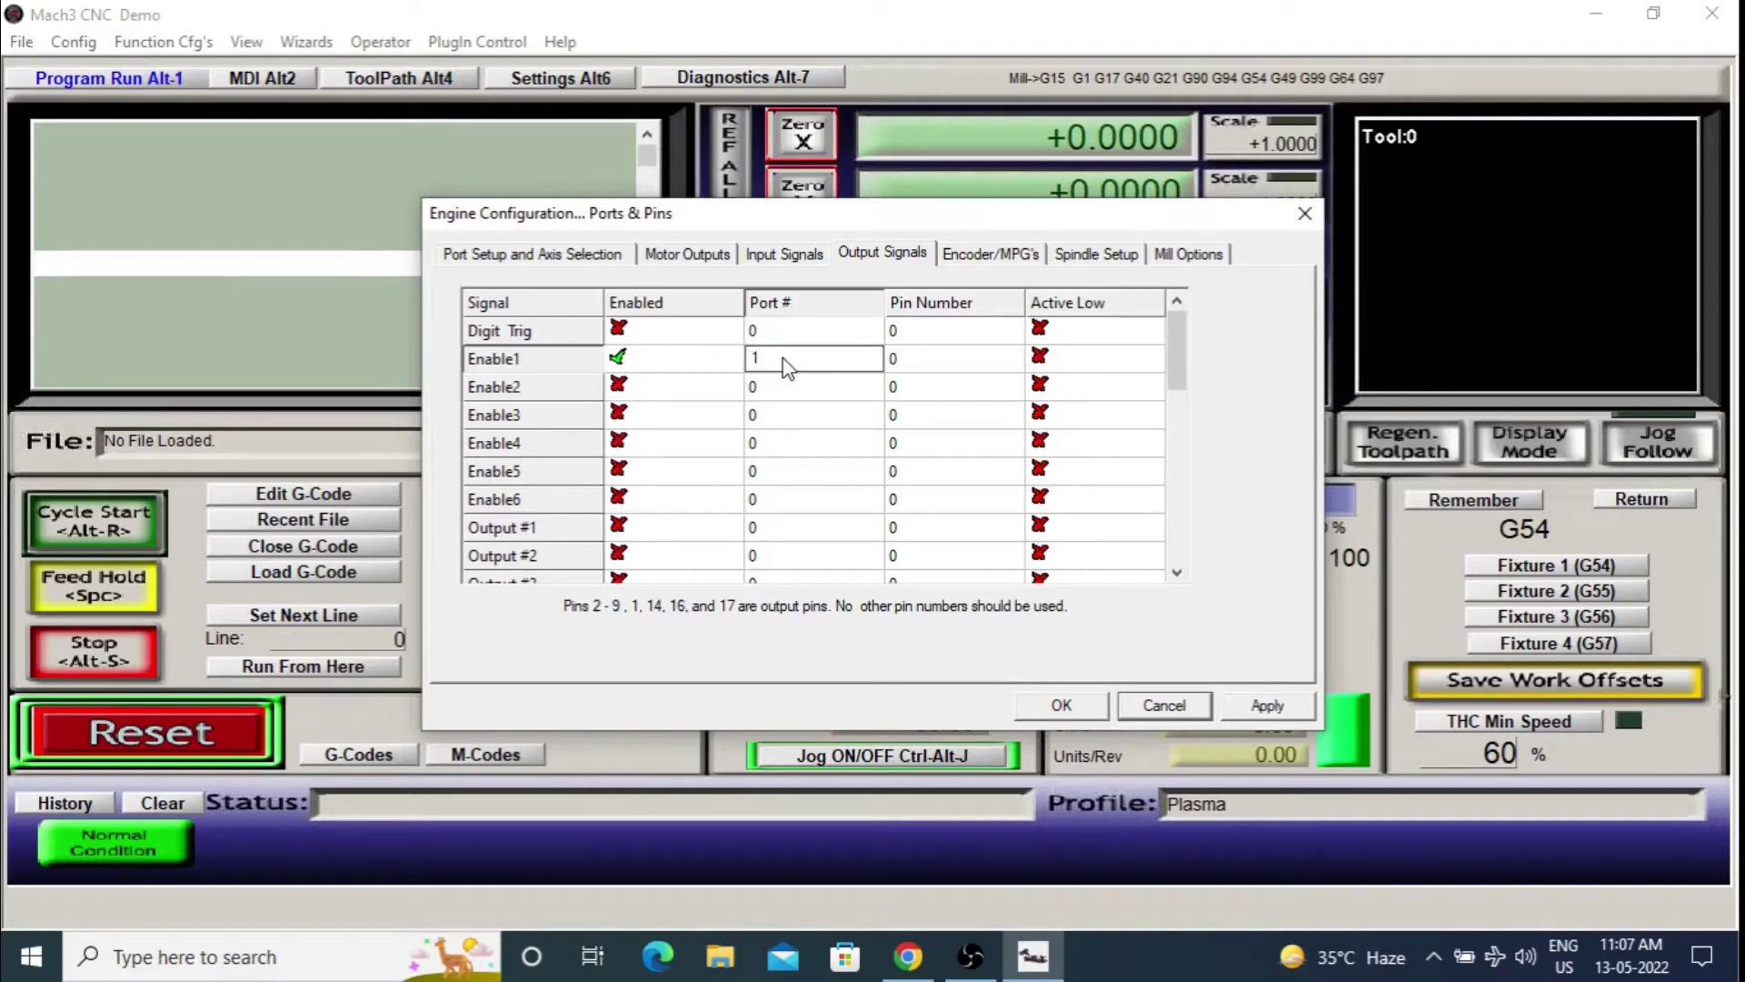
click(888, 363)
text(1)
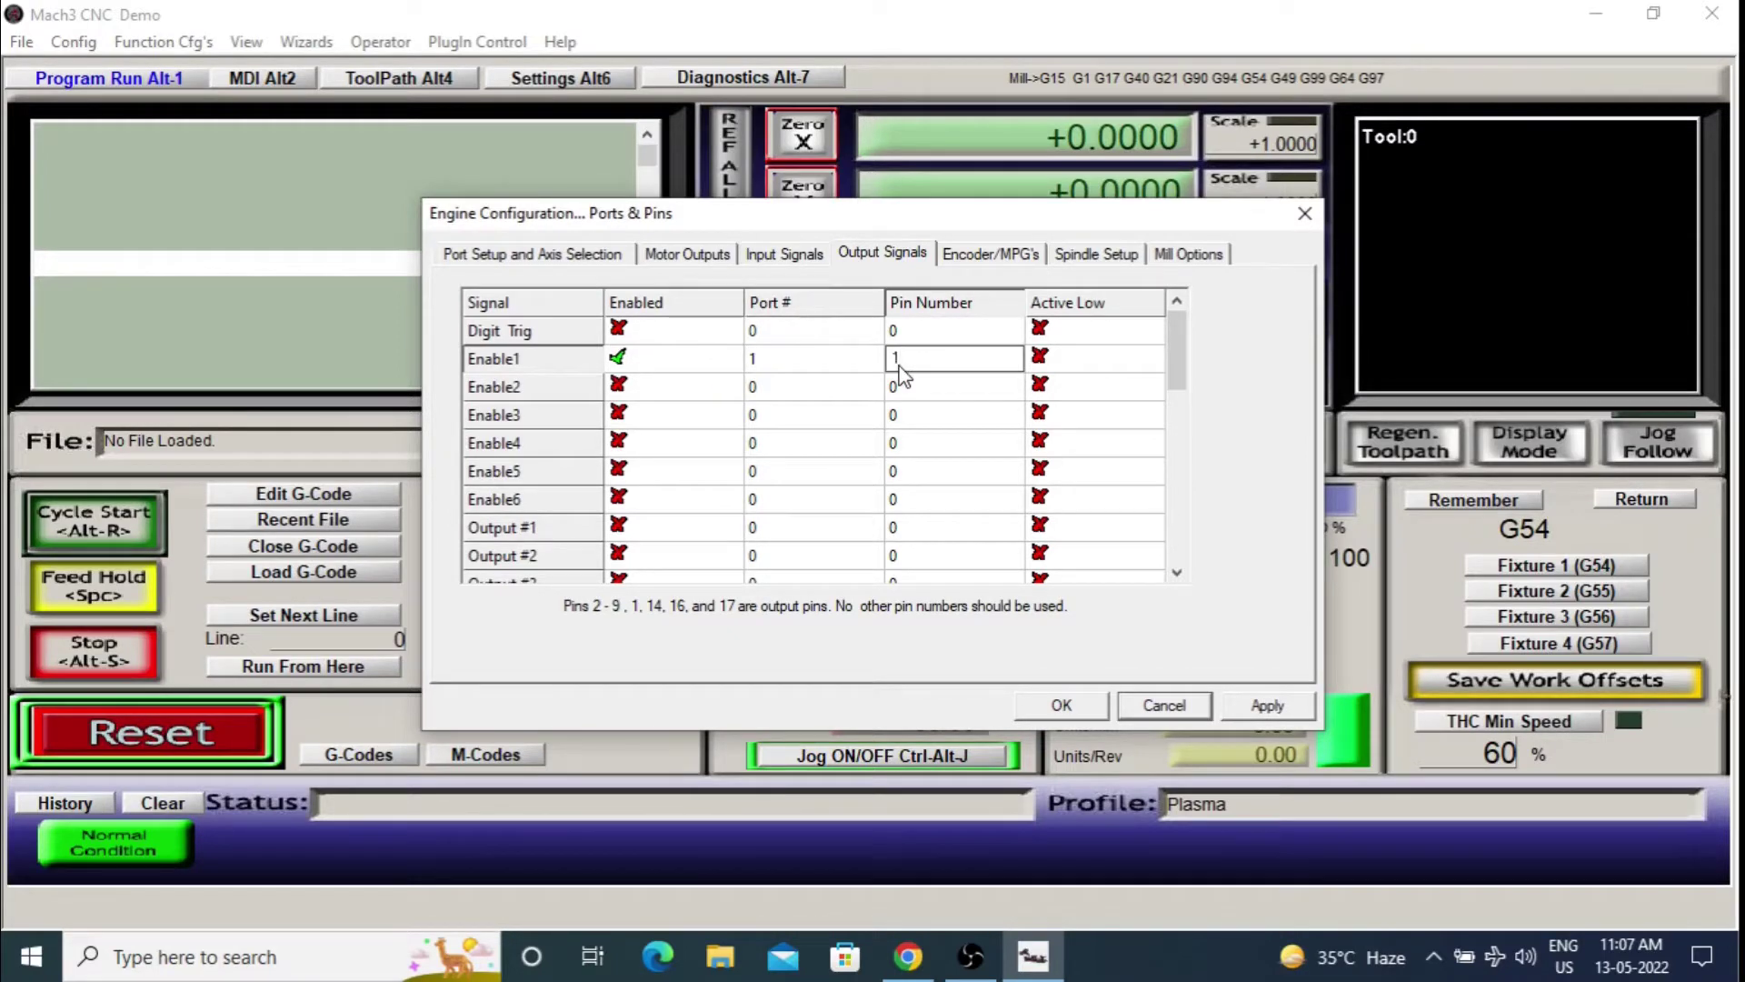
text(4)
Step: Enable Output #1 on port 1, pin 17
click(619, 527)
click(796, 531)
text(1)
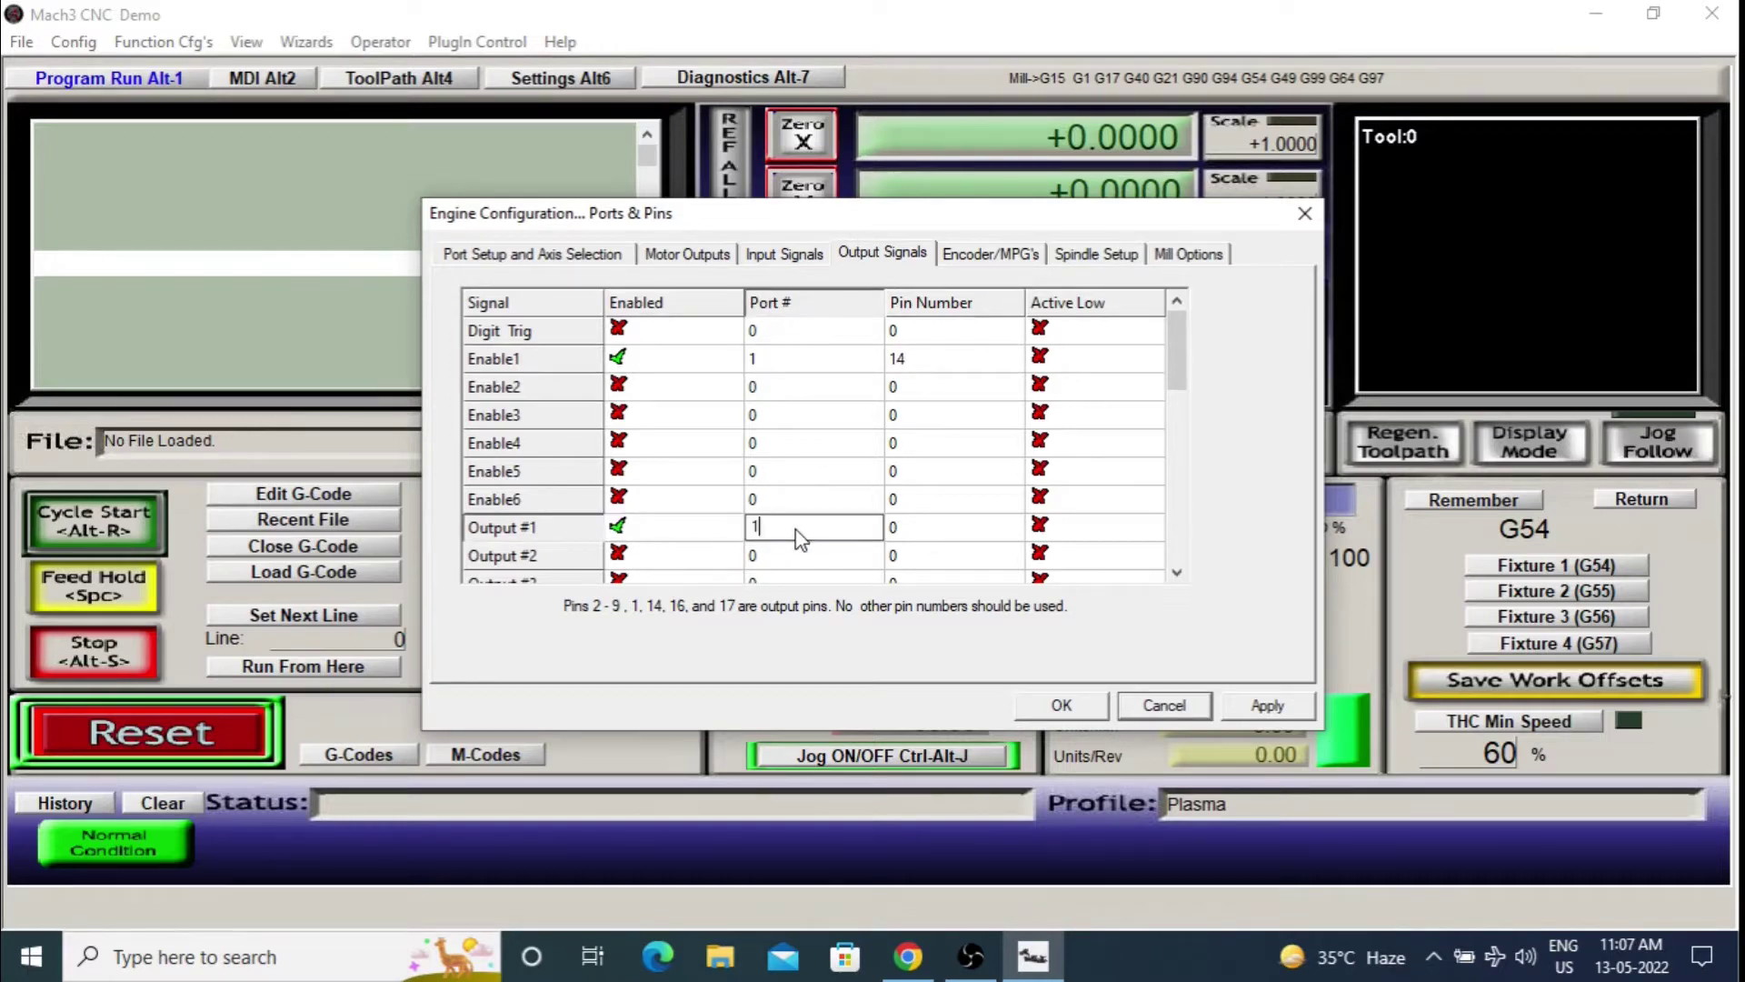
click(900, 532)
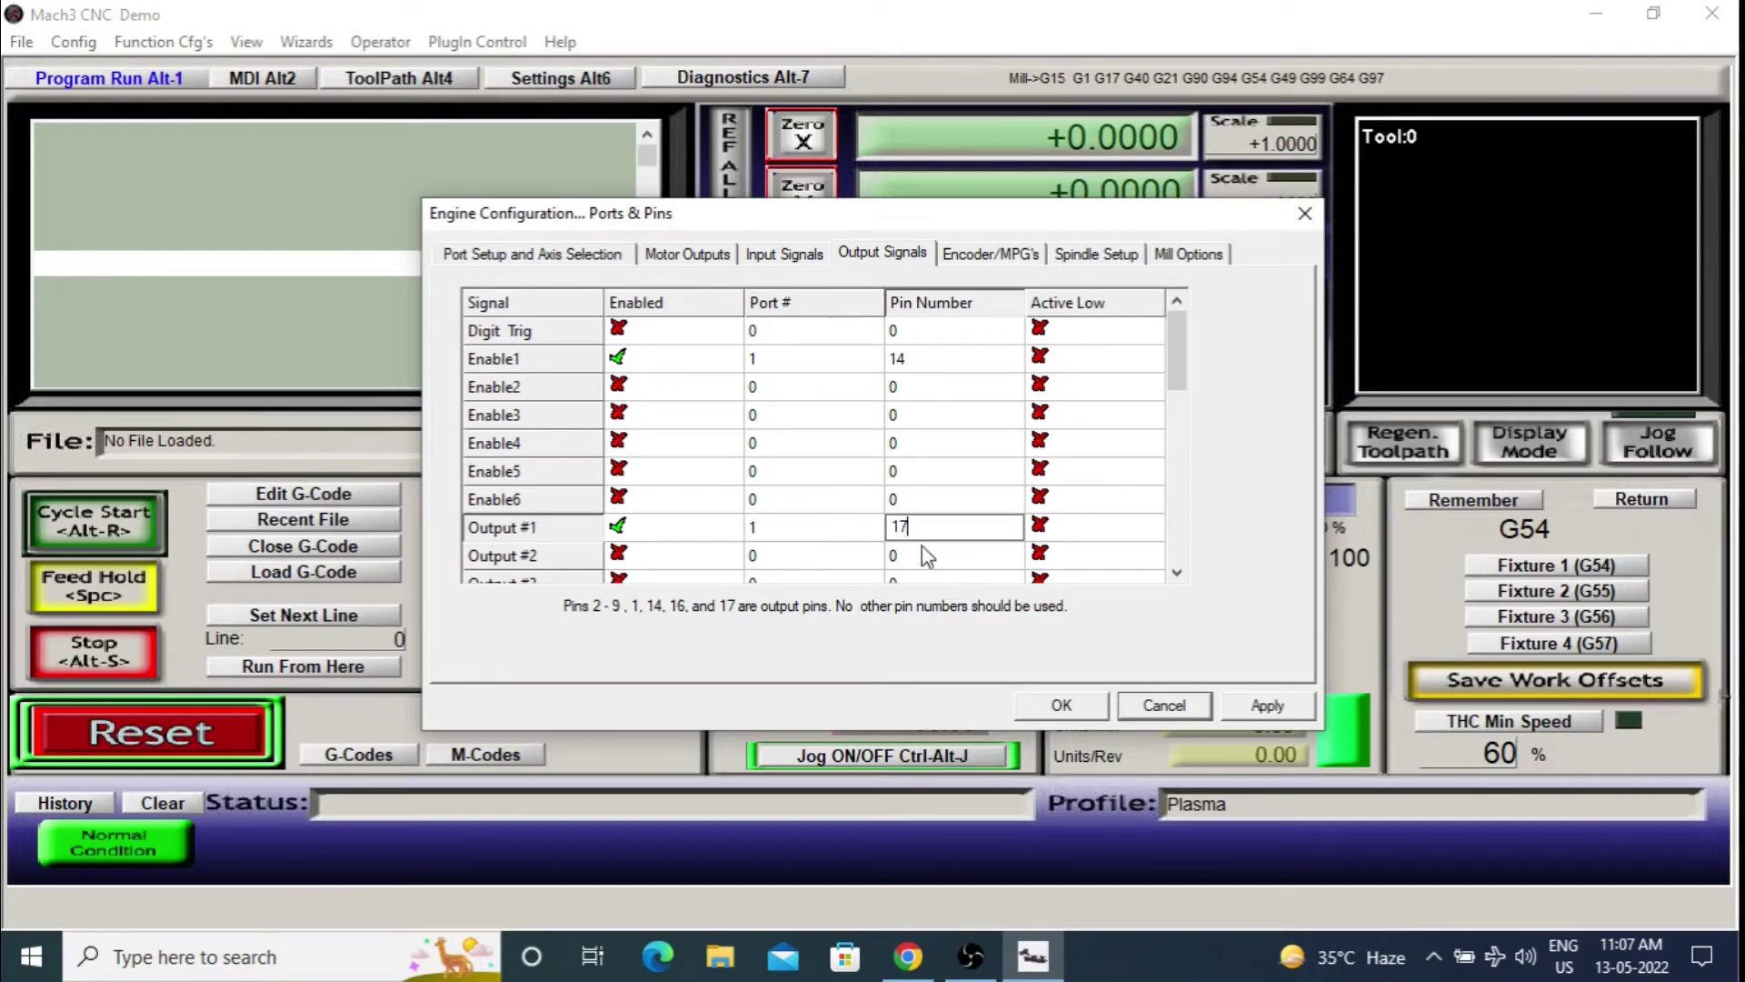
click(1096, 254)
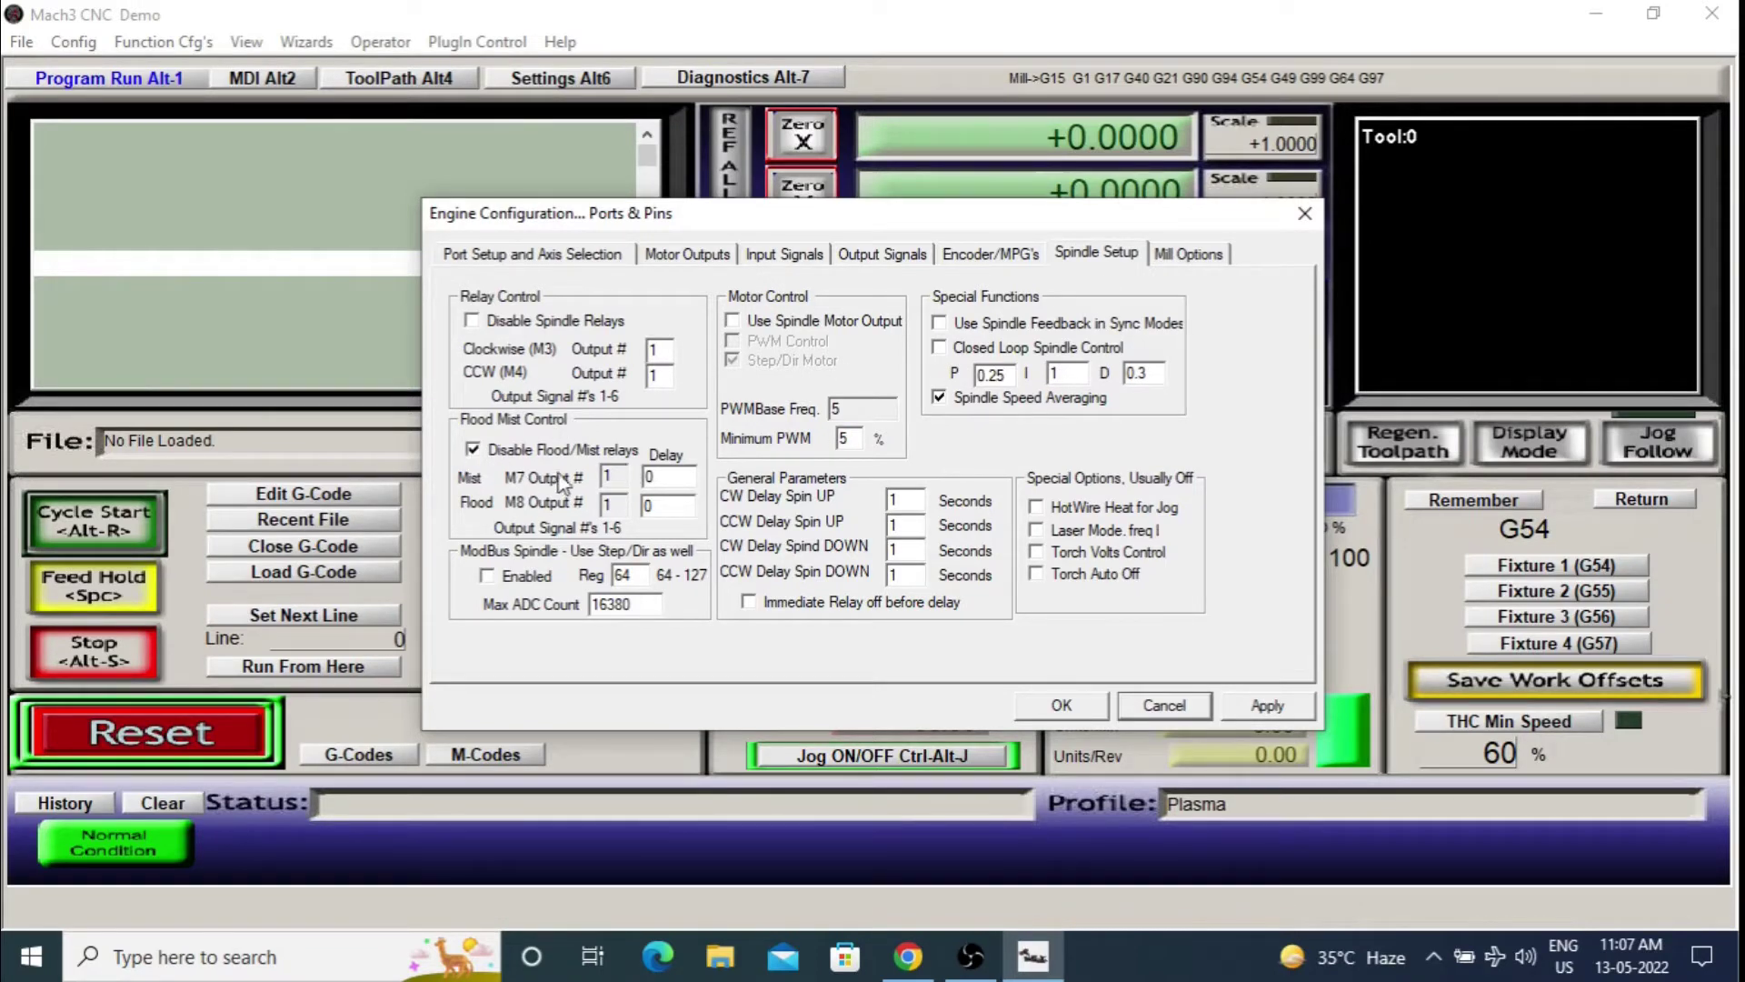
Step: Close Ports and Pins with OK and save with Config > Save Settings
click(1176, 256)
key(ctrl+Tab)
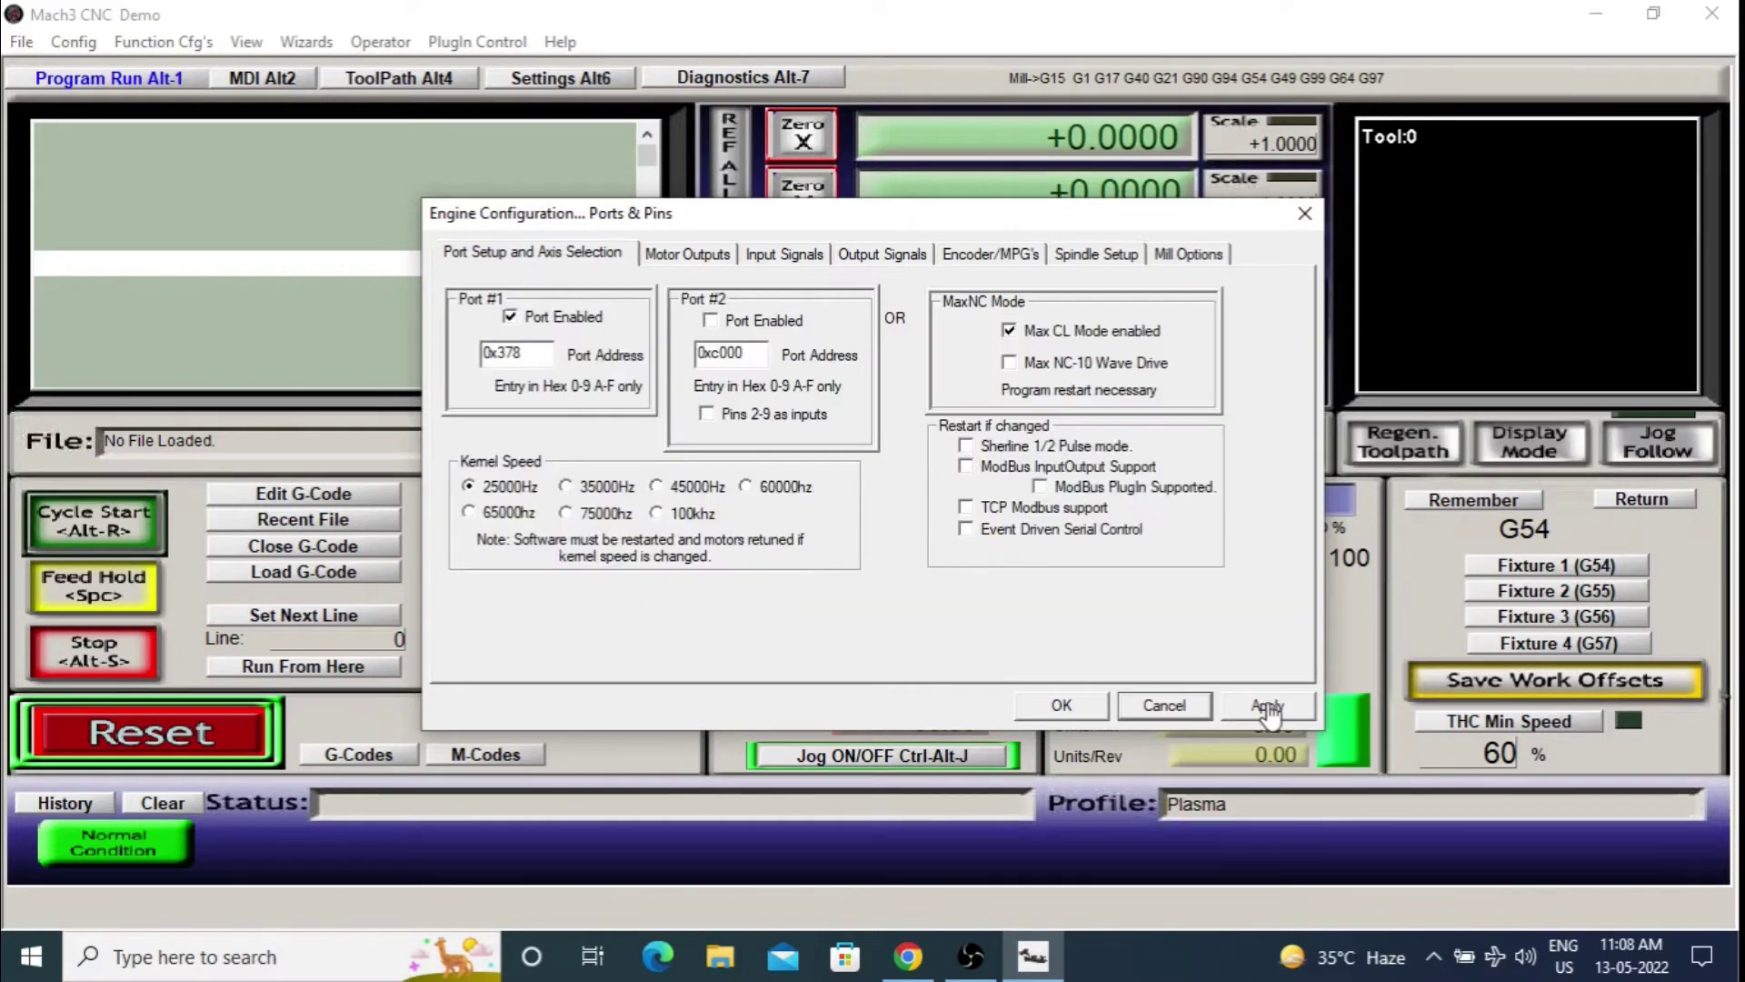
click(1064, 706)
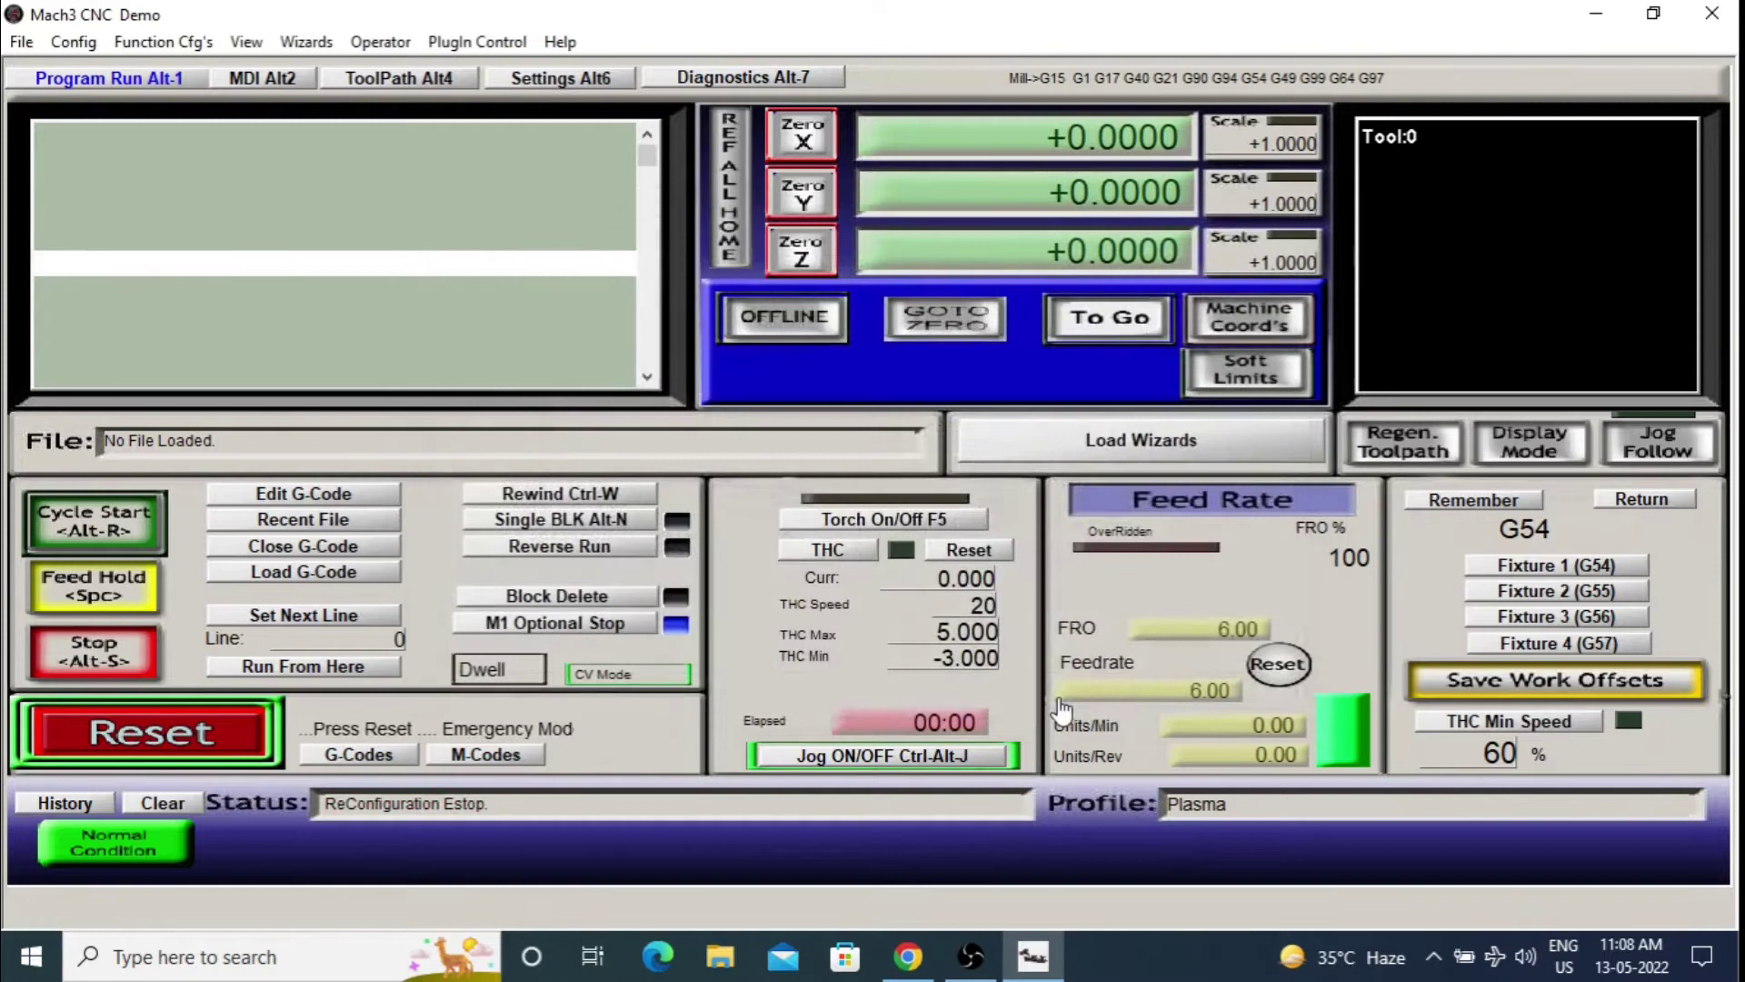
click(74, 42)
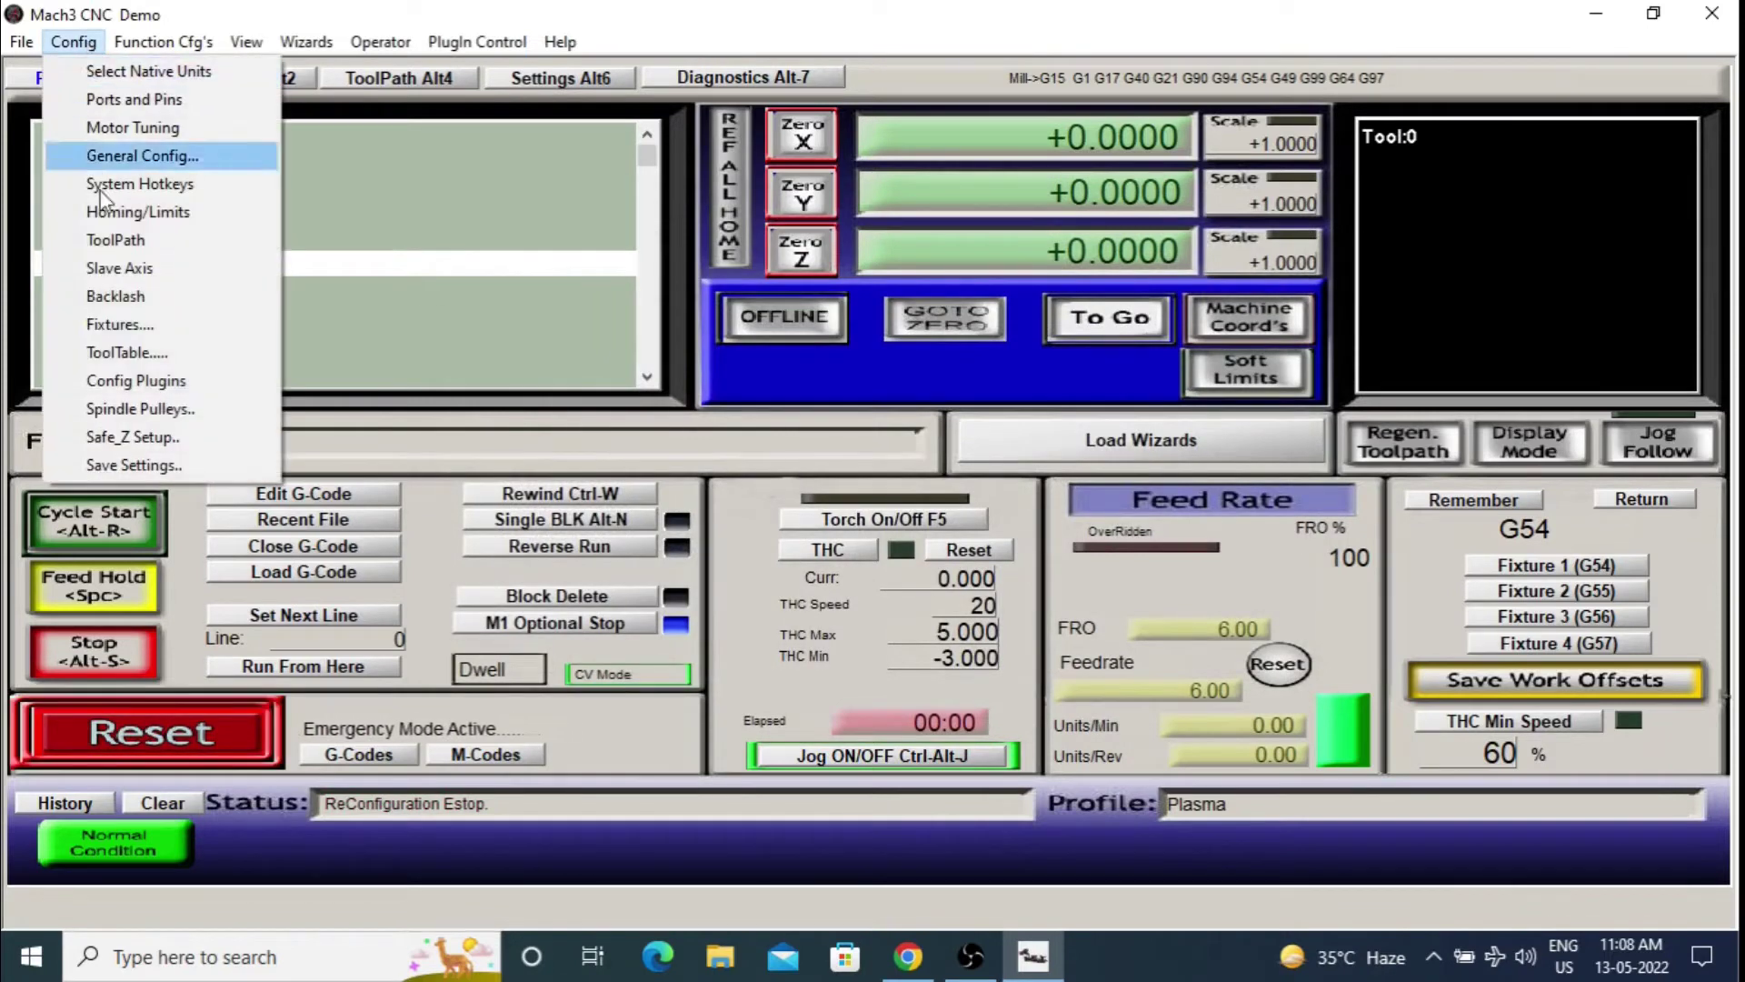
click(151, 464)
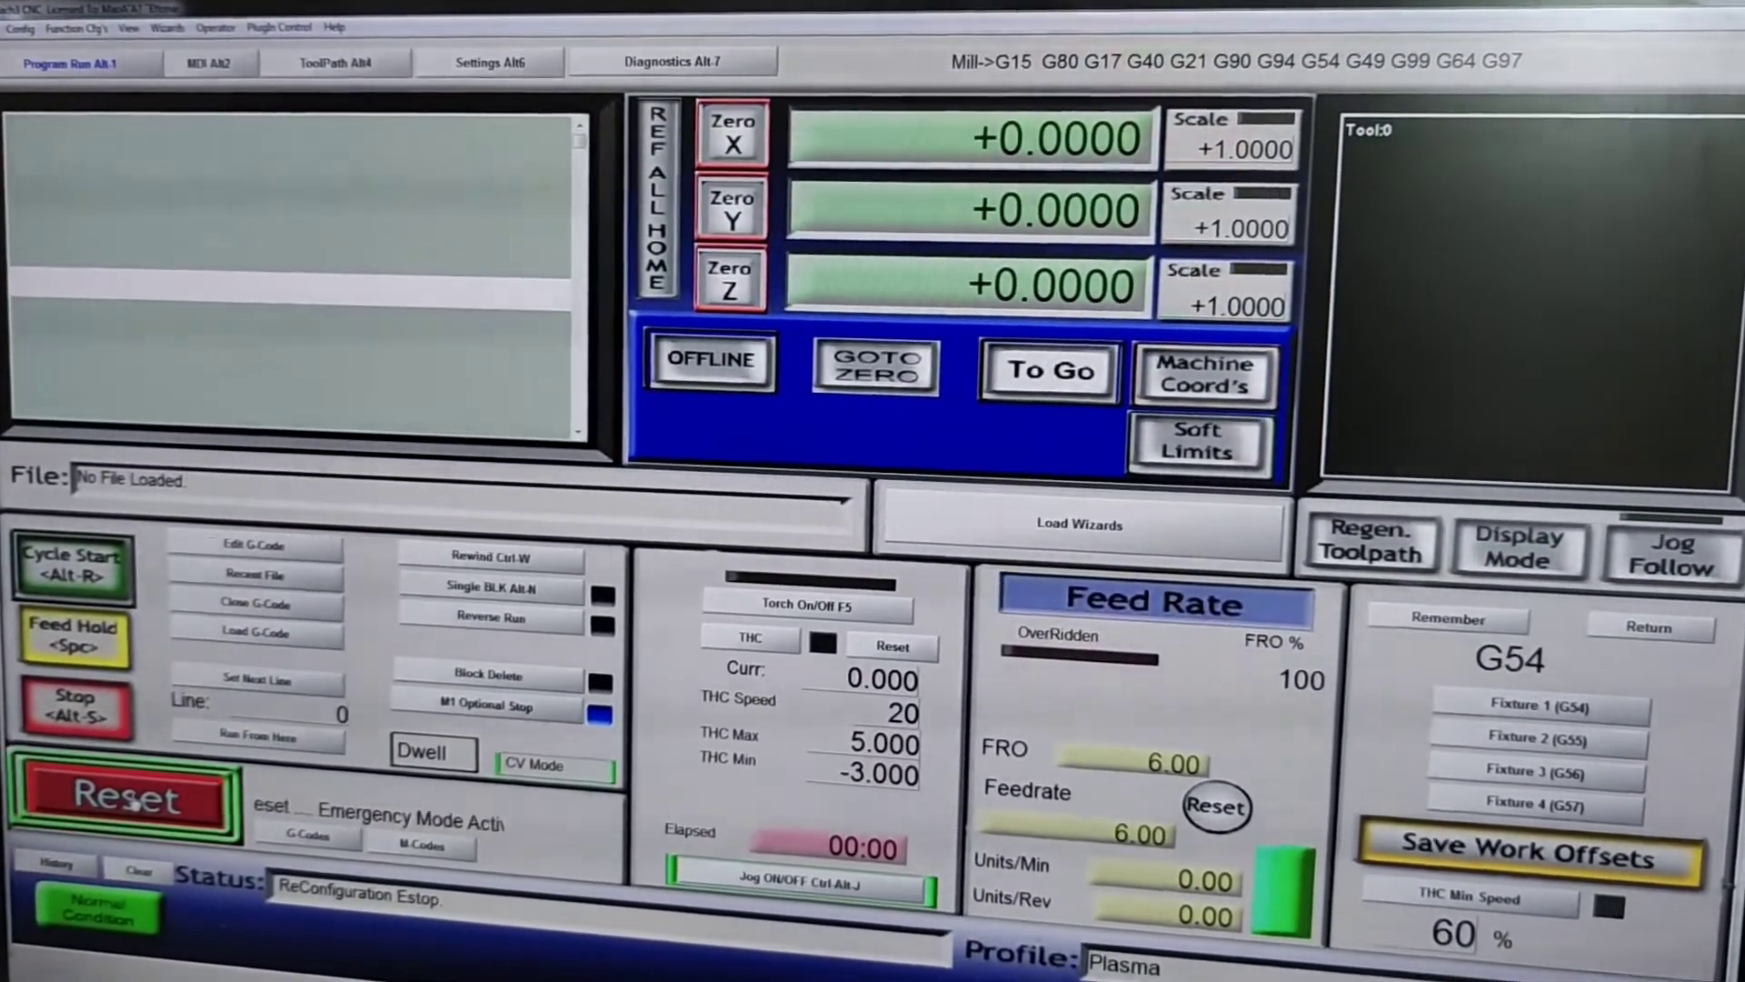
Step: Reset the E-stop, then toggle Torch On/Off F5 on and back off to test it
click(130, 800)
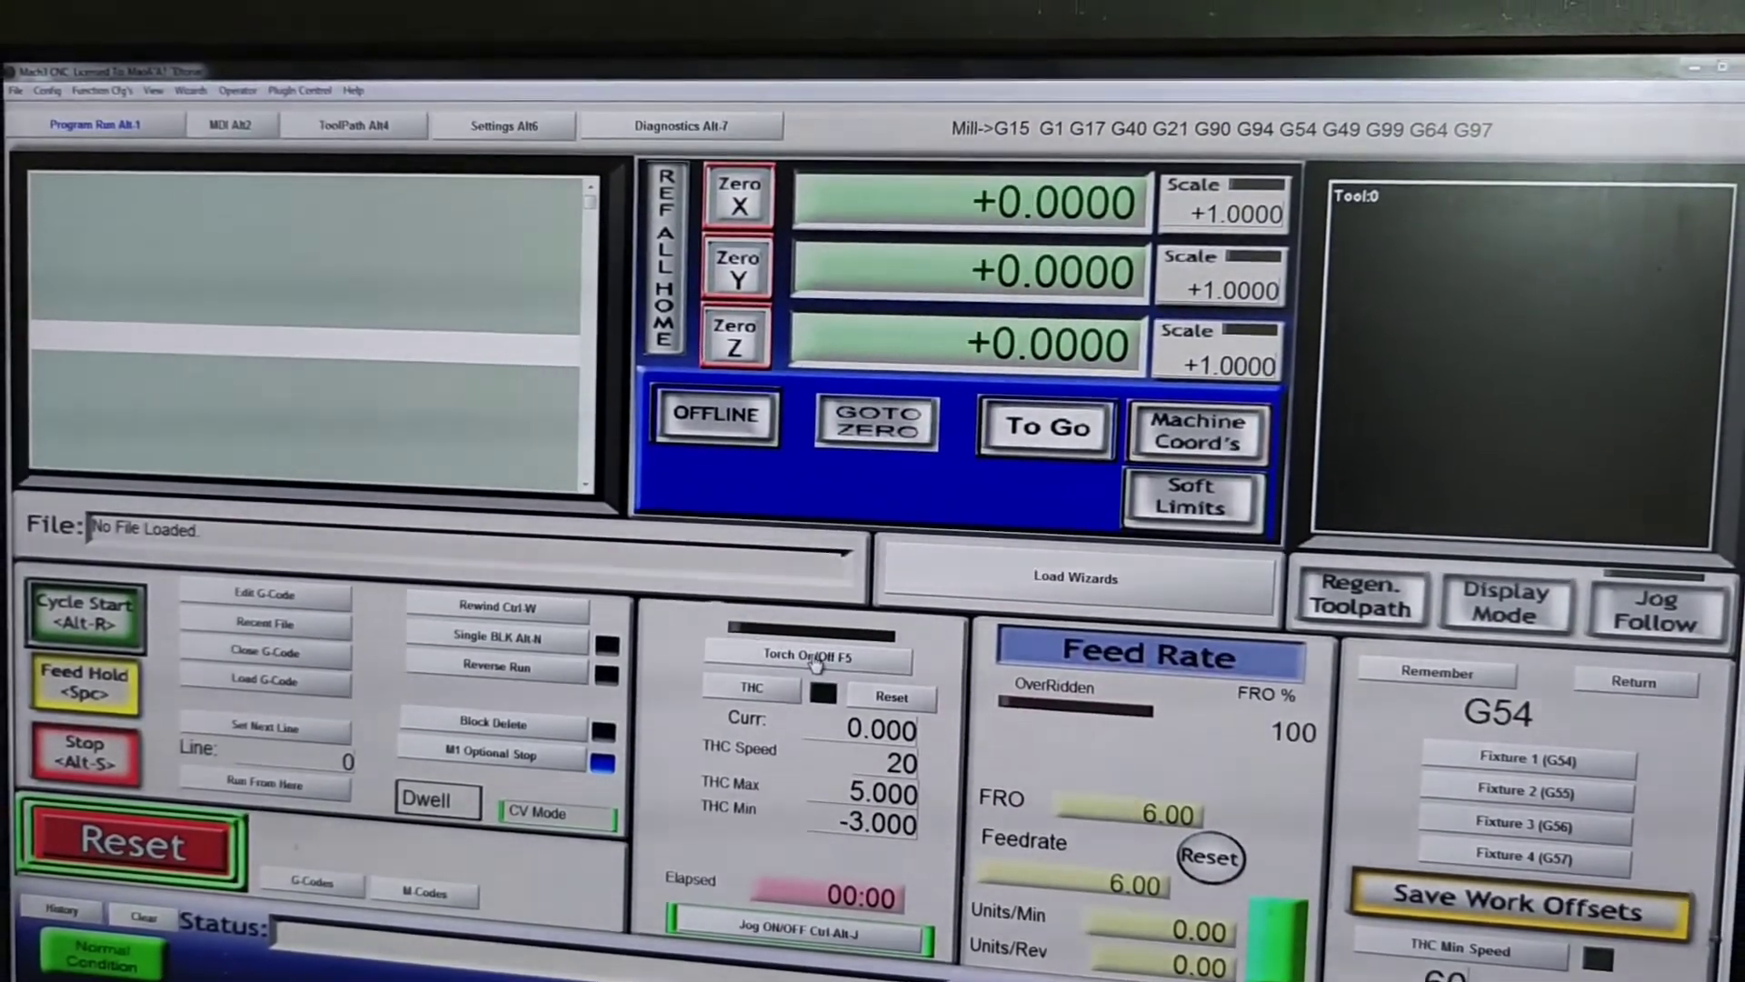
click(817, 662)
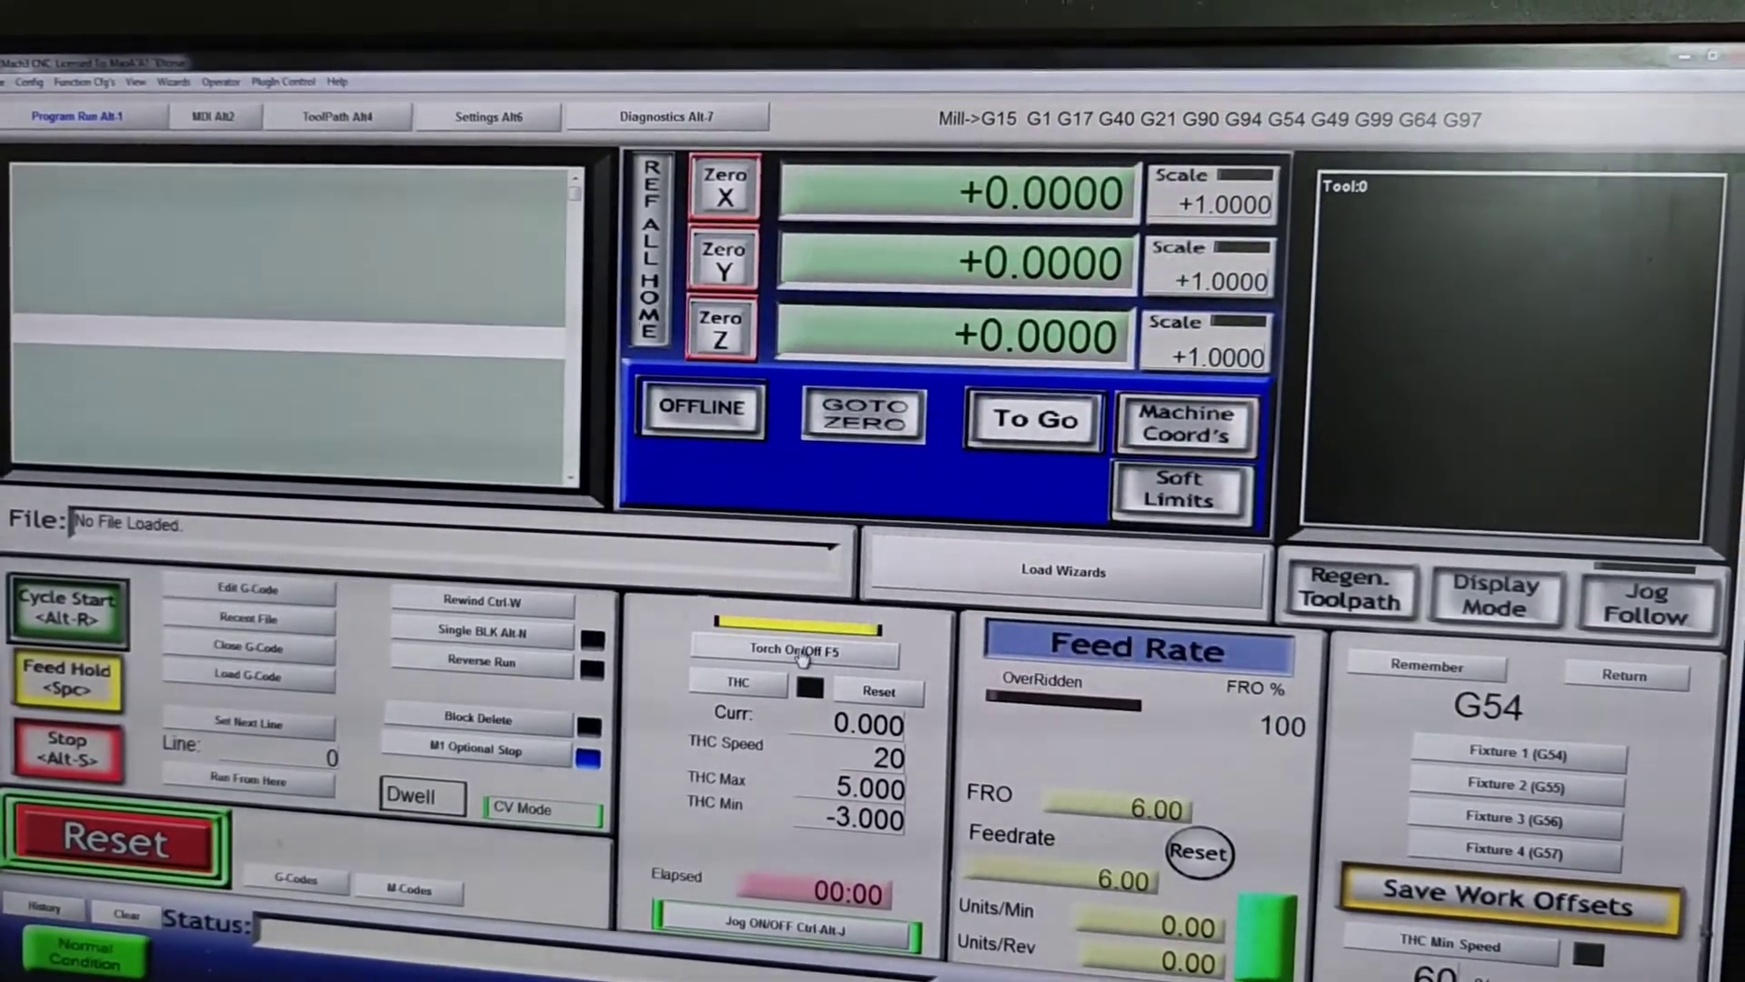
click(803, 656)
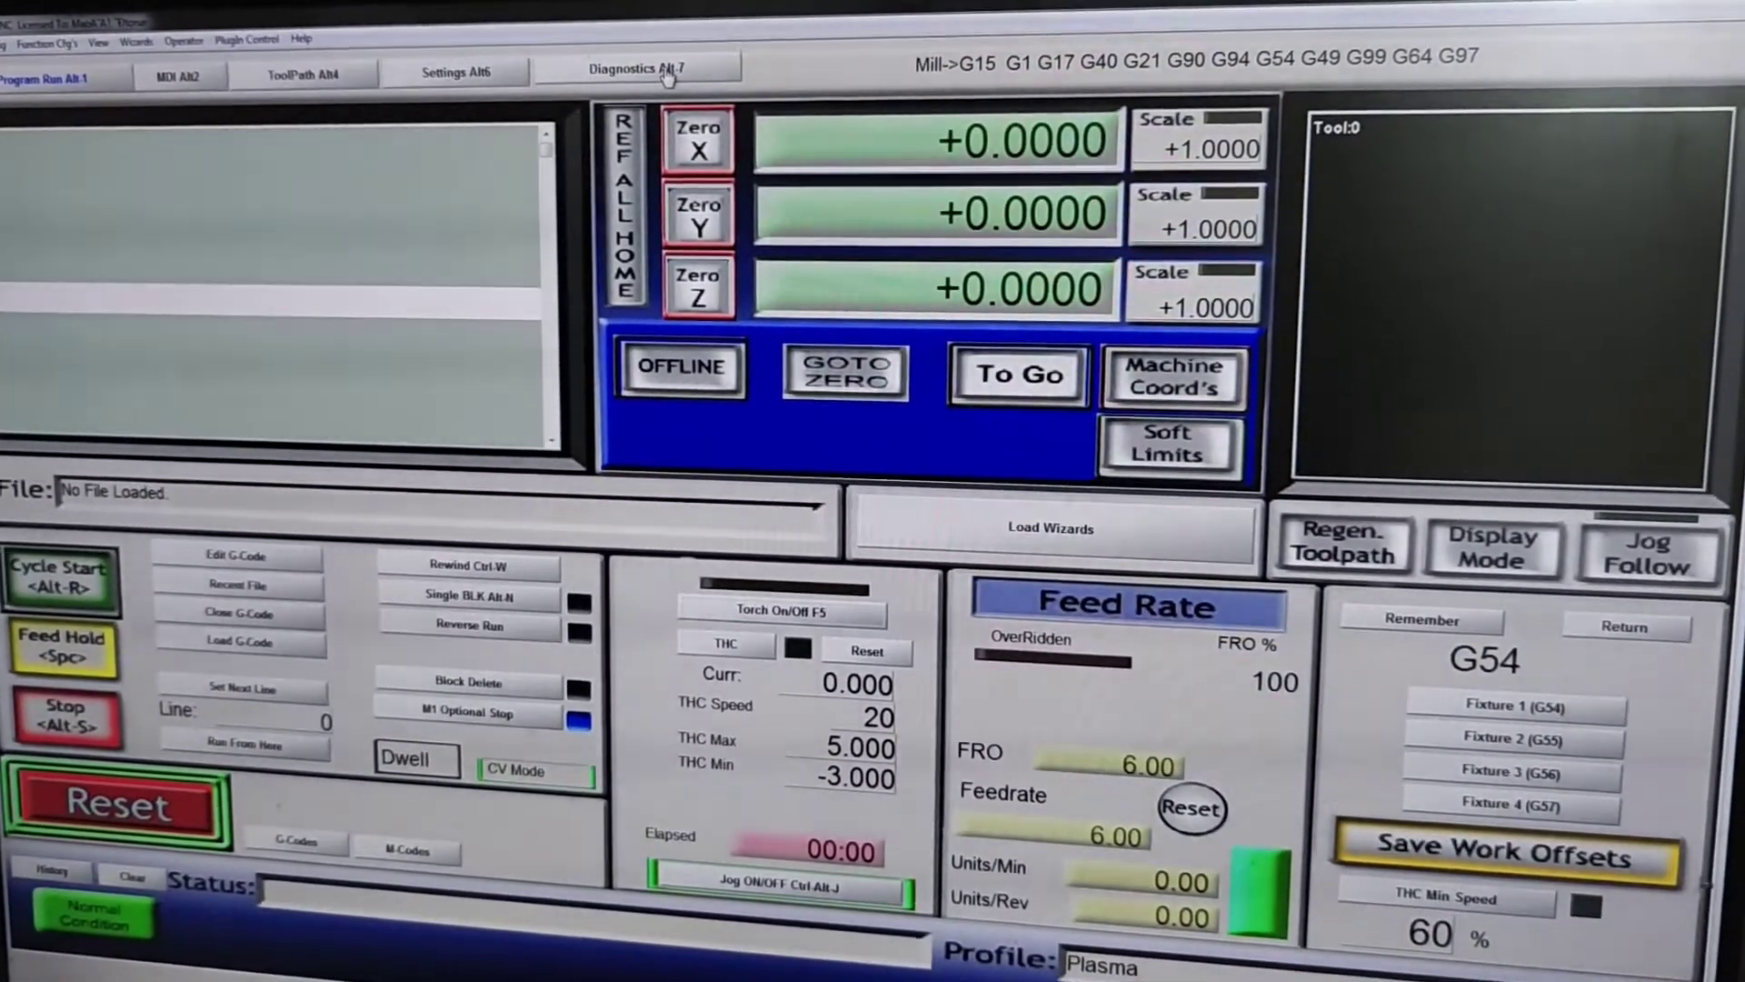
Step: Switch to the Diagnostics Alt-7 screen to view input and output signal states
click(636, 71)
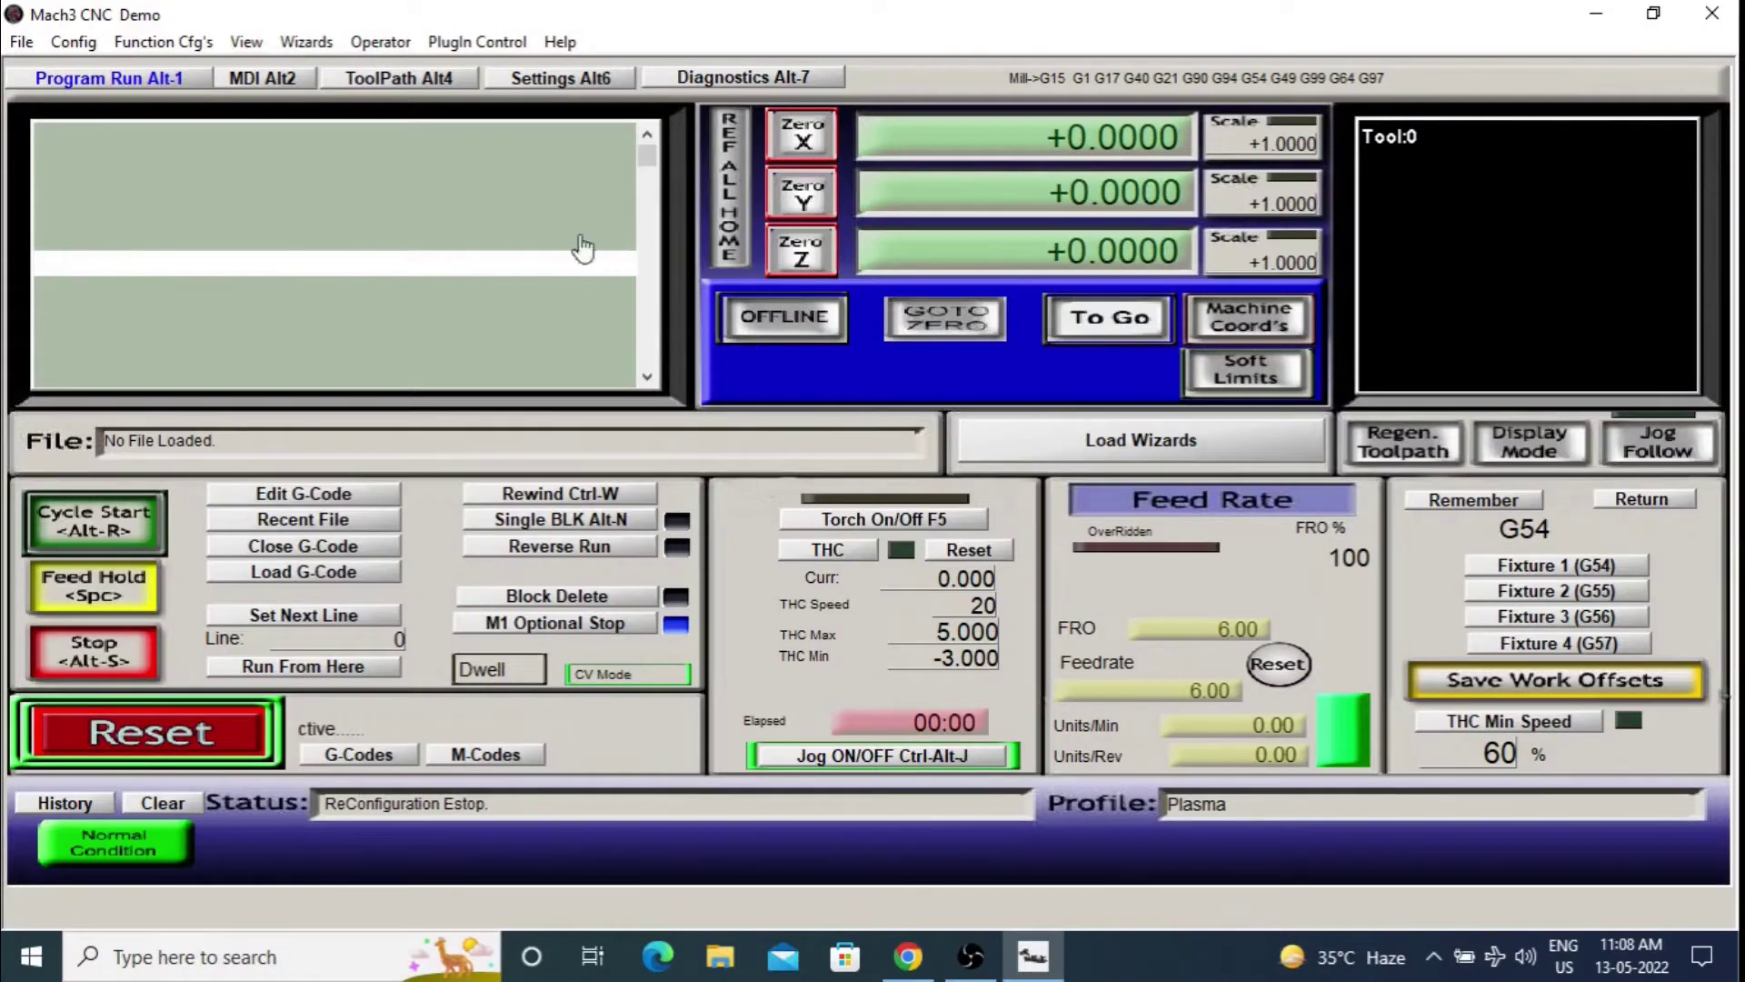
Step: Open the Diagnostics Alt-7 screen to check the Torch On, Torch UP and Torch Down signals
click(738, 80)
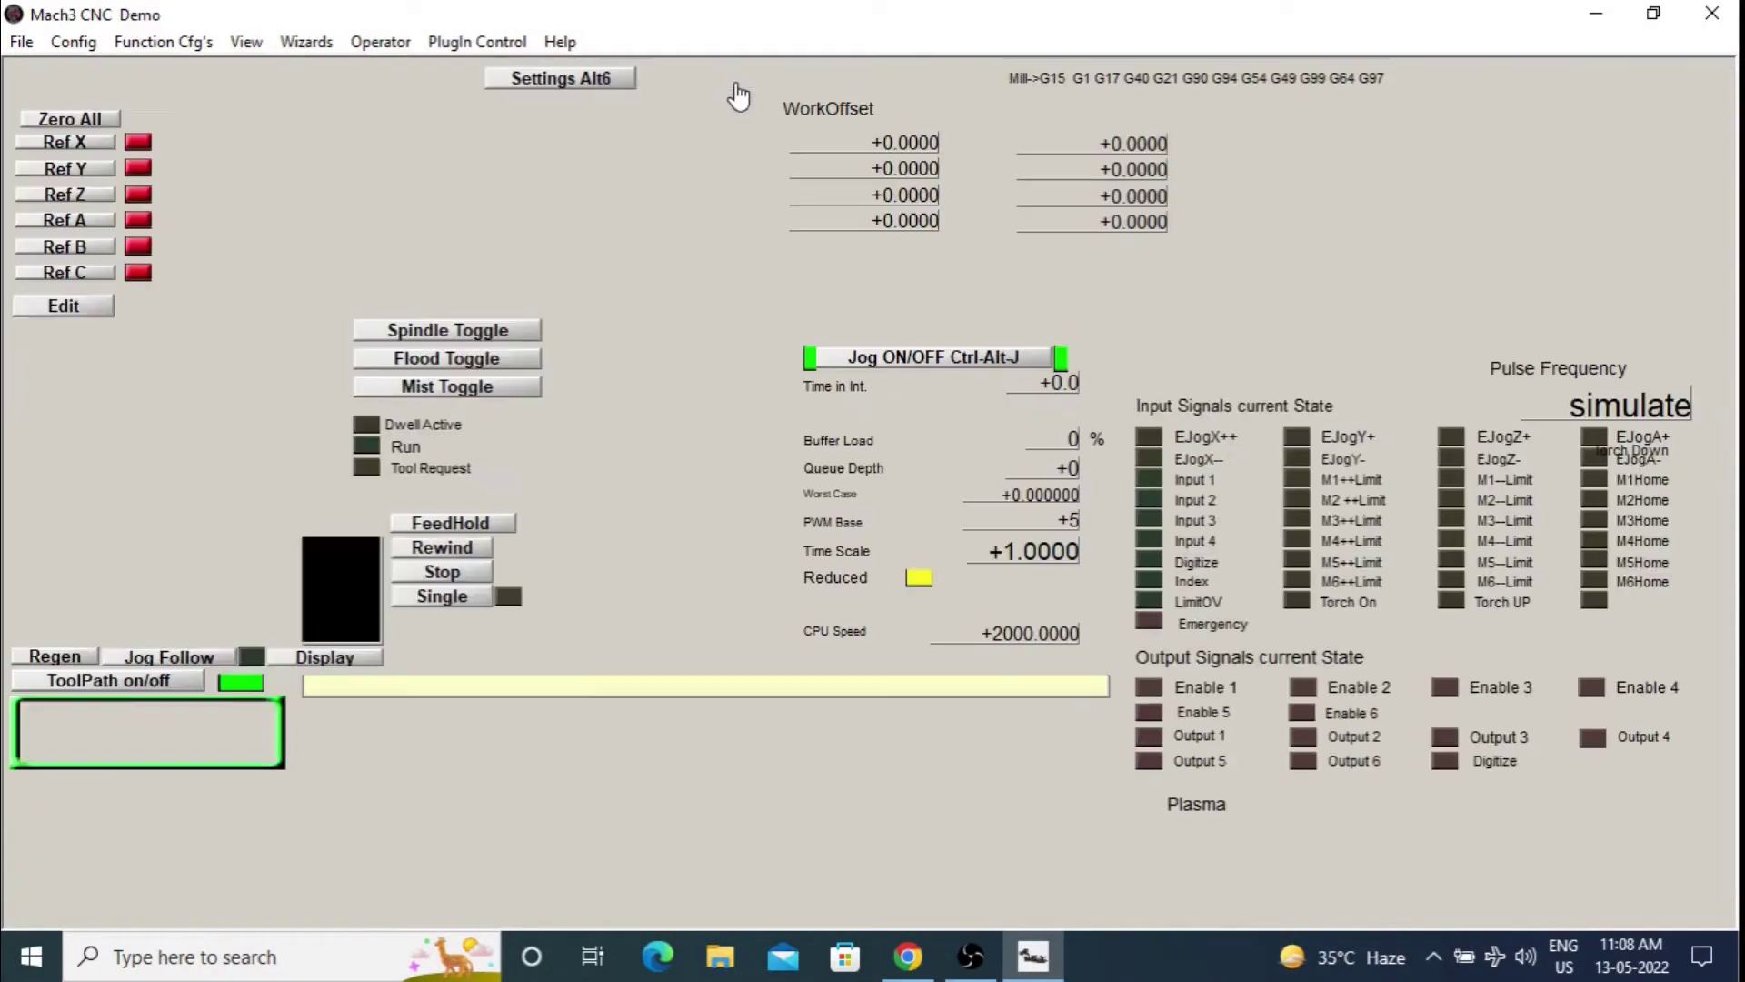